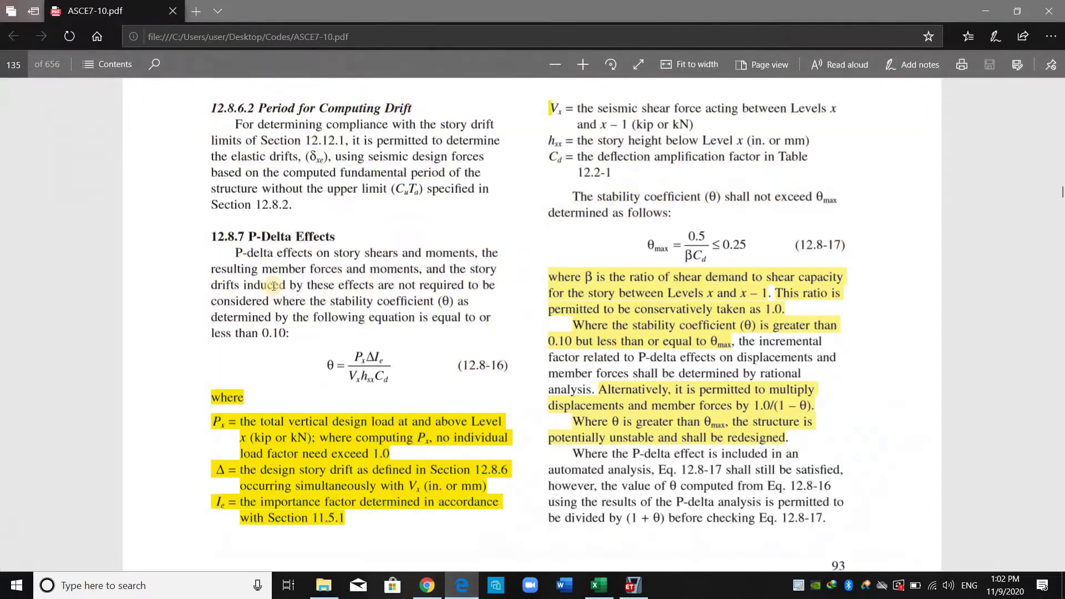
# Read section 12.8.7 P-Delta Effects in ASCE7-10.pdf, focusing on the stability coefficient and the load factor in the Px definition.
pyautogui.keyDown('ctrl'); pyautogui.scroll(2, 338, 228); pyautogui.keyUp('ctrl')
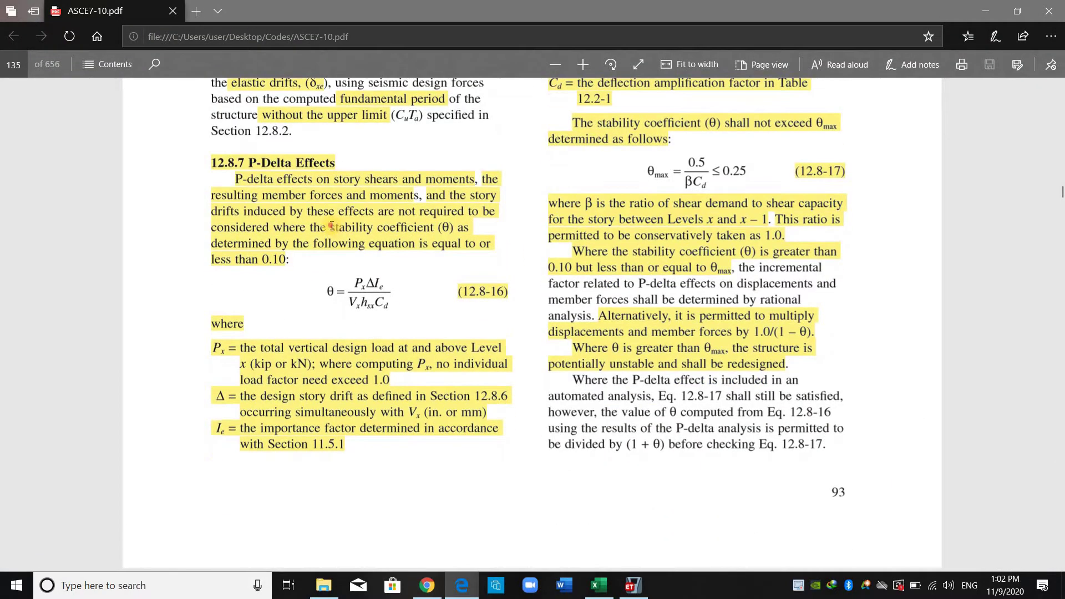
pyautogui.moveTo(331, 228); pyautogui.dragTo(451, 228)
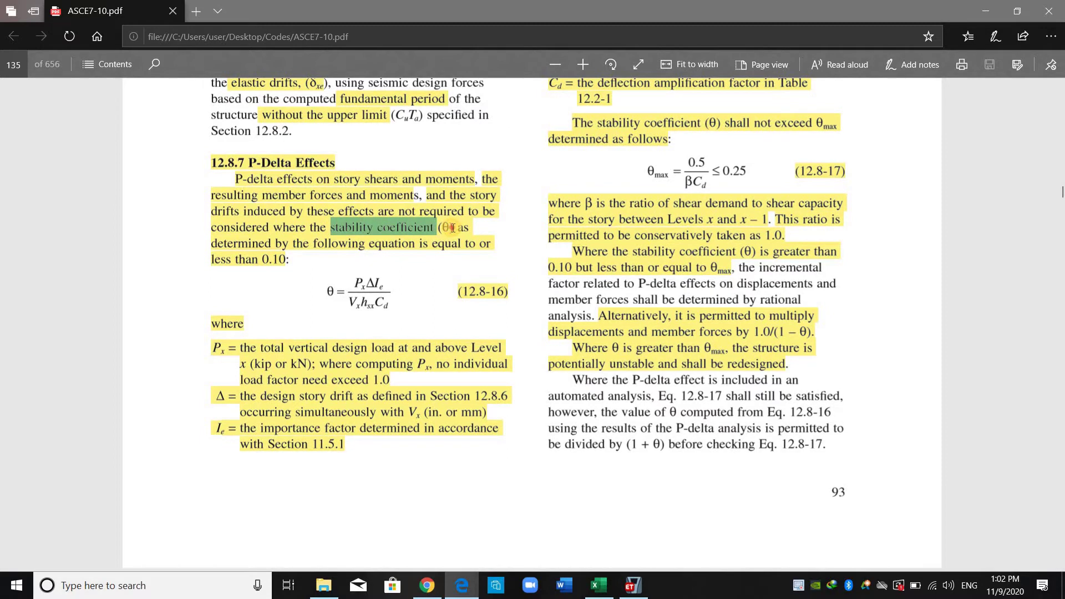
pyautogui.click(262, 262)
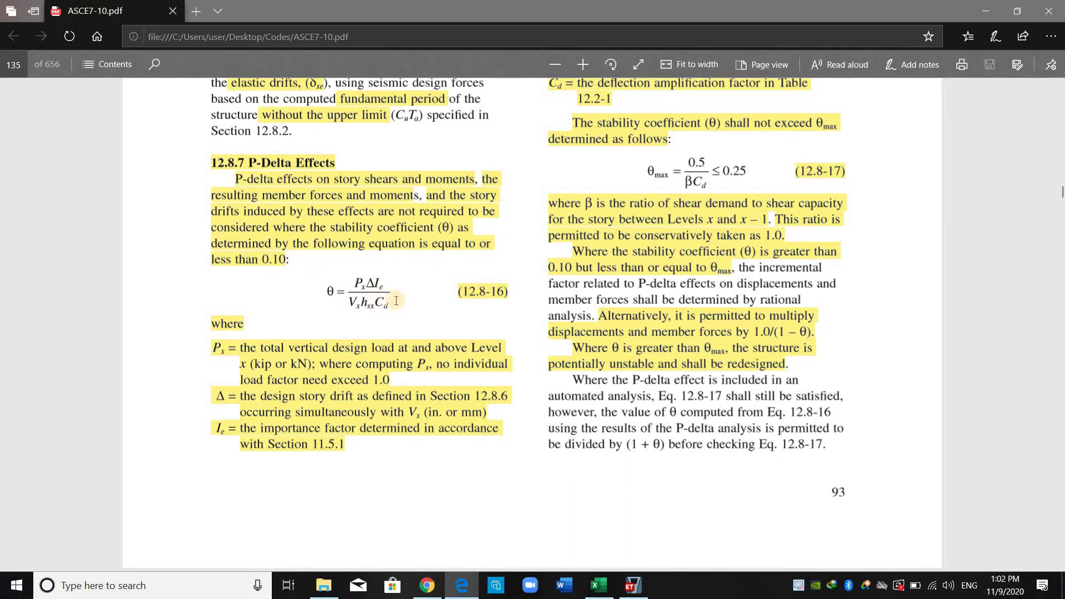
pyautogui.moveTo(210, 342); pyautogui.dragTo(299, 350)
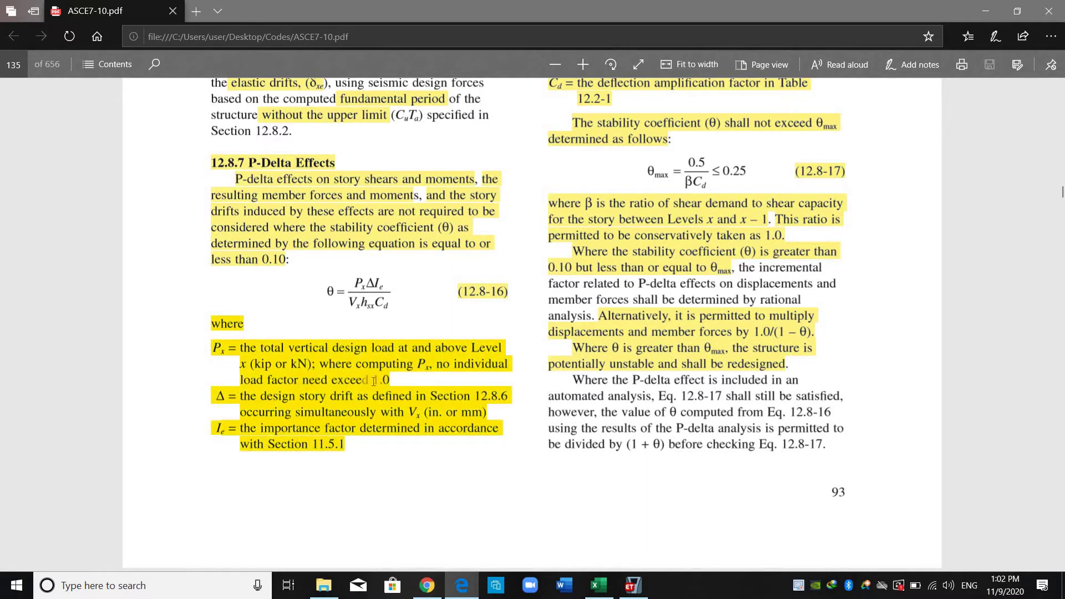
pyautogui.moveTo(401, 381); pyautogui.dragTo(408, 381)
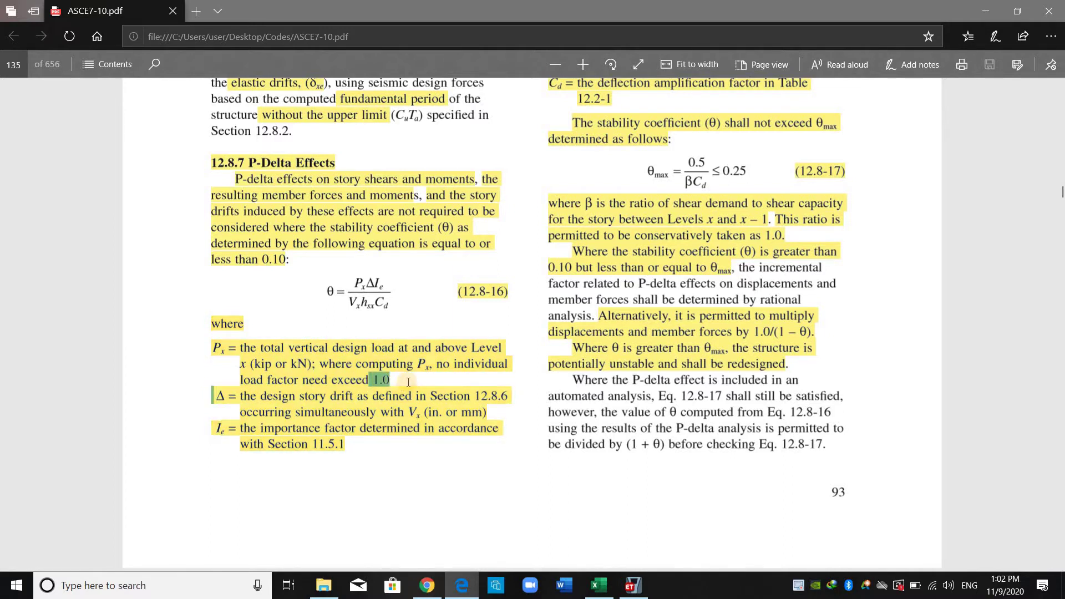
pyautogui.click(413, 380)
# Review the story drift expressions in Figure 12.8-2 and relate them to the numerator of Eq. 12.8-16.
pyautogui.scroll(10, 548, 398)
pyautogui.scroll(-2, 780, 339)
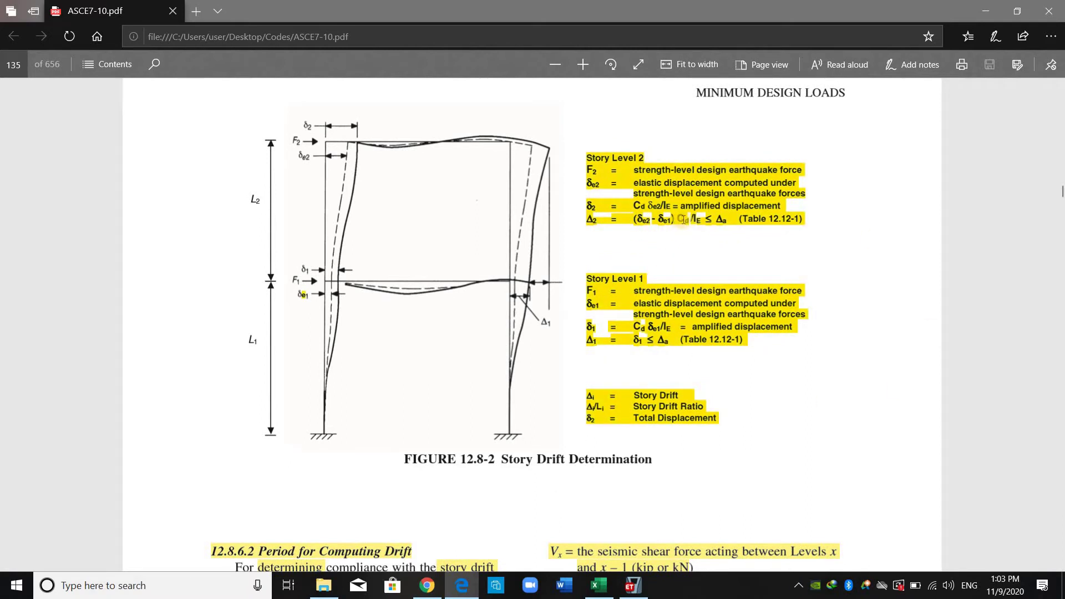
pyautogui.scroll(-8, 344, 499)
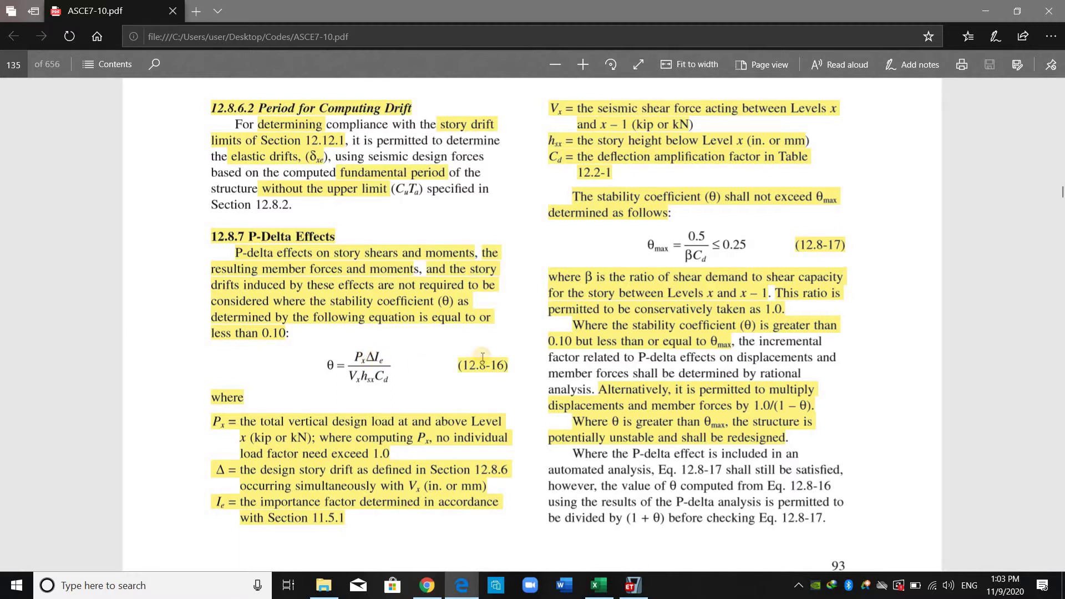
pyautogui.doubleClick(367, 356)
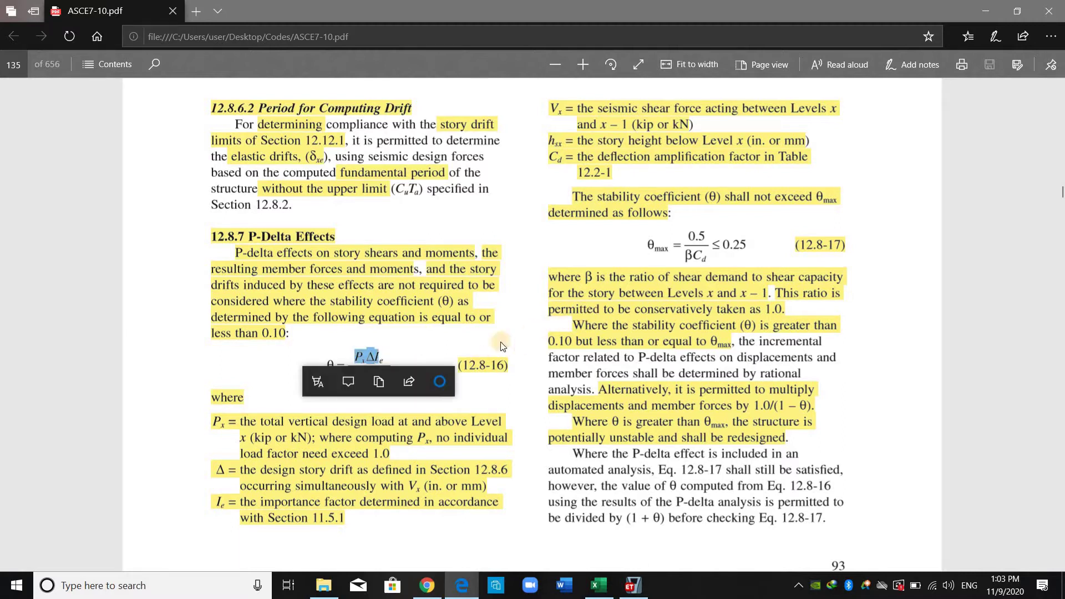
pyautogui.click(375, 345)
pyautogui.scroll(-1, 283, 438)
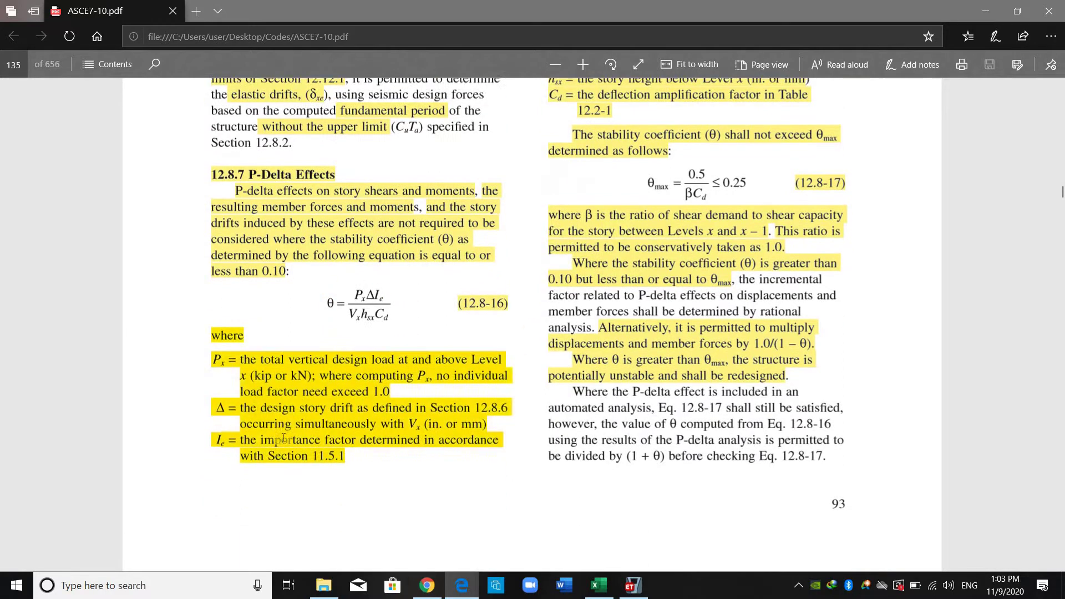
# Read the Vx, hsx and Cd definitions, the θmax limit in Eq. 12.8-17 and the rules for exceeding it.
pyautogui.scroll(3, 610, 311)
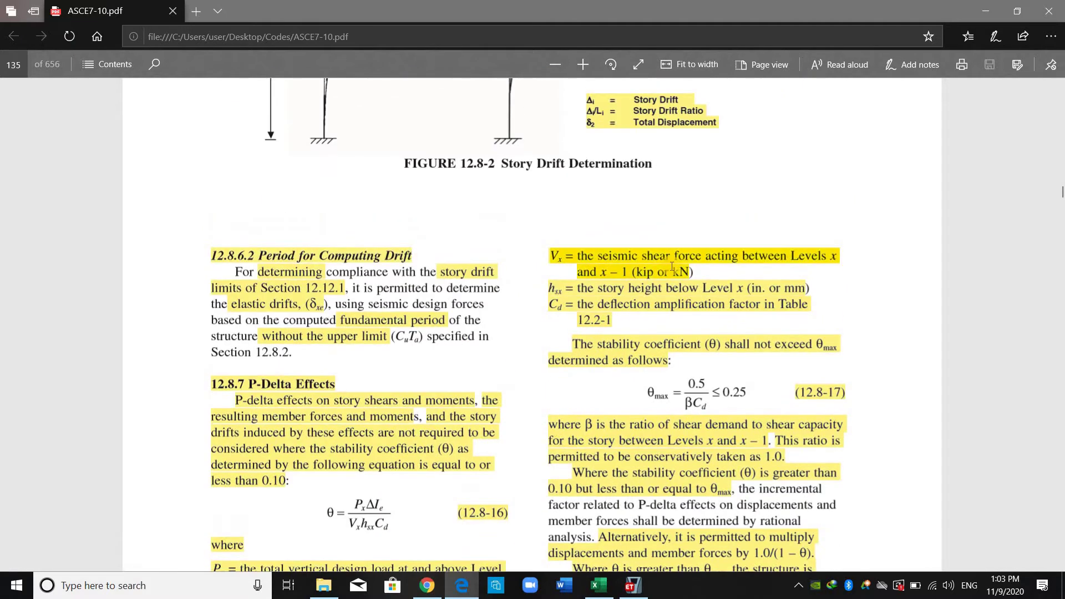
pyautogui.scroll(-1, 665, 249)
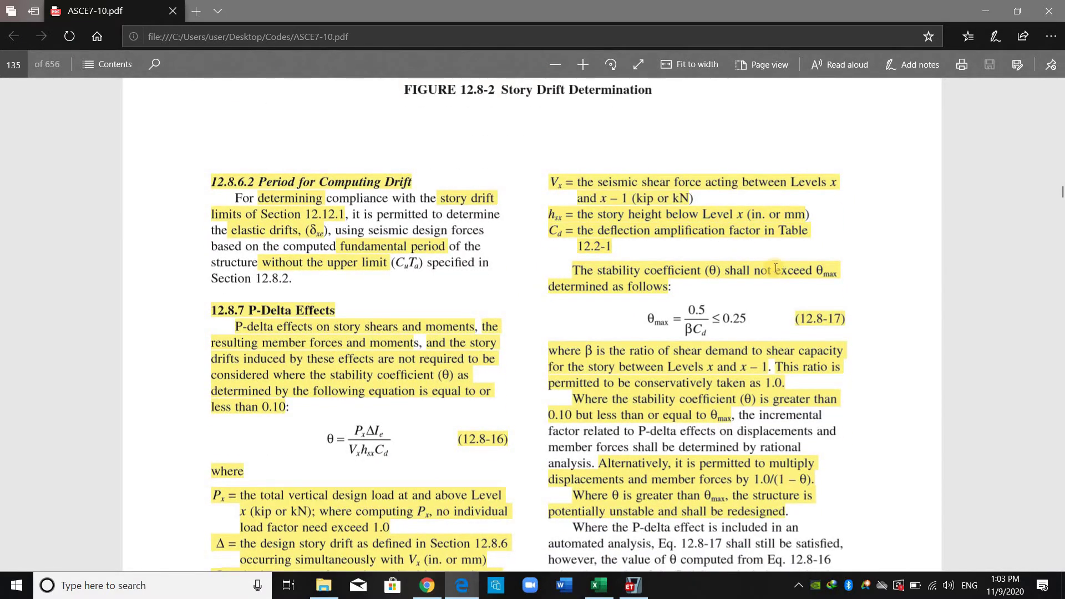
pyautogui.scroll(-1, 776, 265)
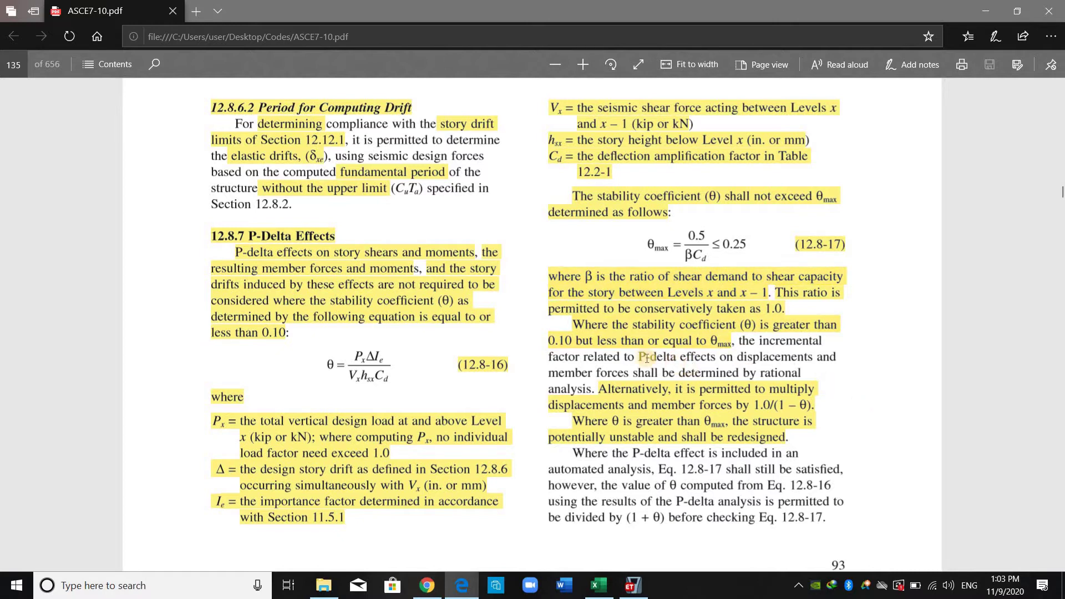
pyautogui.scroll(-1, 639, 352)
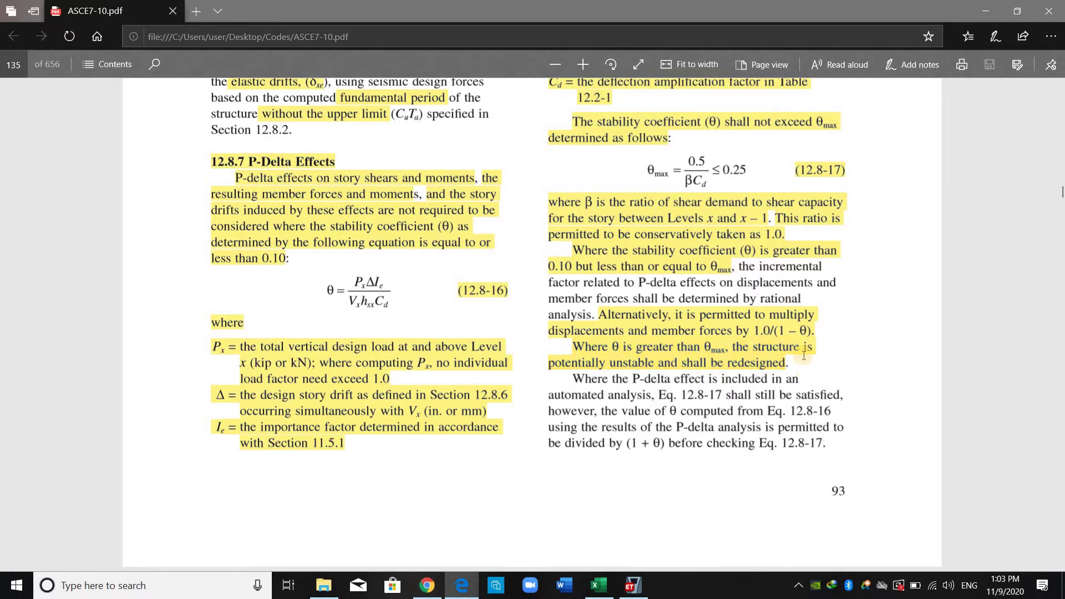
pyautogui.scroll(1, 201, 252)
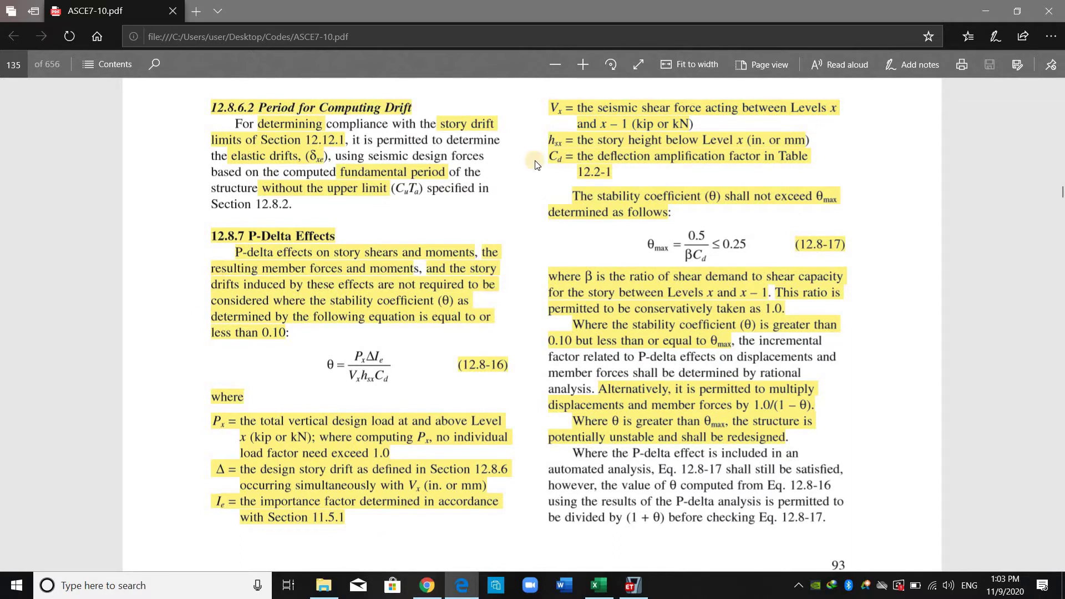
# Switch to the Cal.Building27 workbook in Excel and review the empty Vx, Px and Ux columns of the P-Delta sheet's ELF-X table.
pyautogui.click(598, 585)
pyautogui.scroll(3, 466, 410)
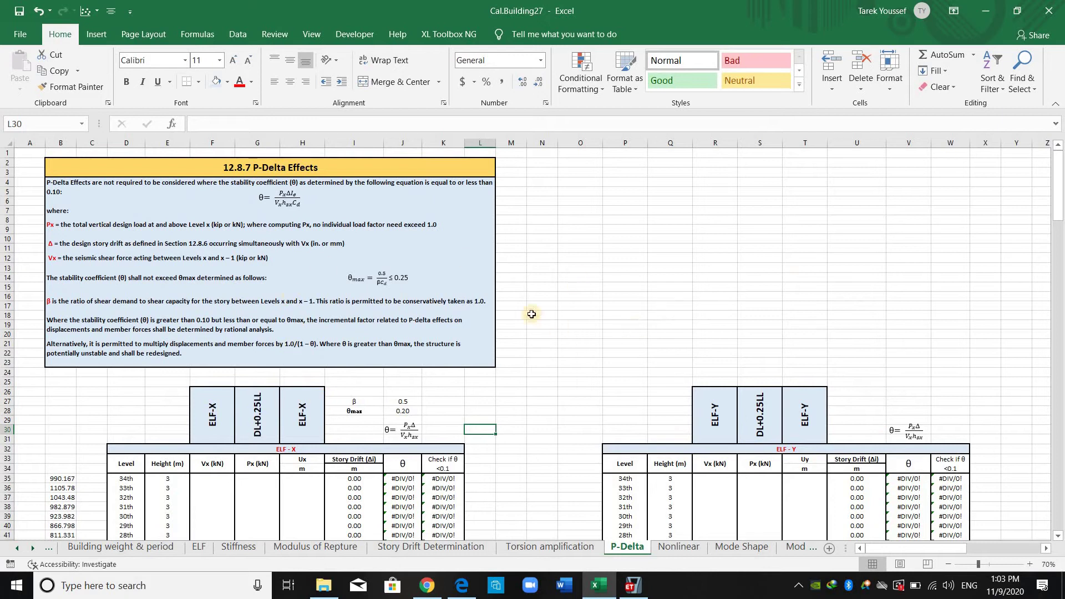
pyautogui.scroll(-3, 444, 365)
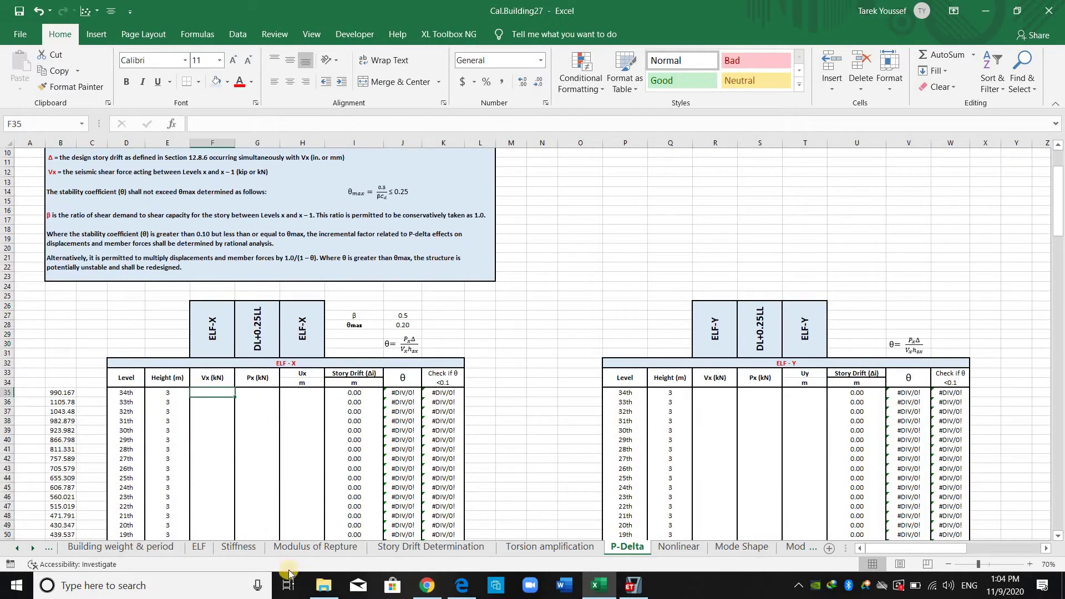
pyautogui.click(257, 392)
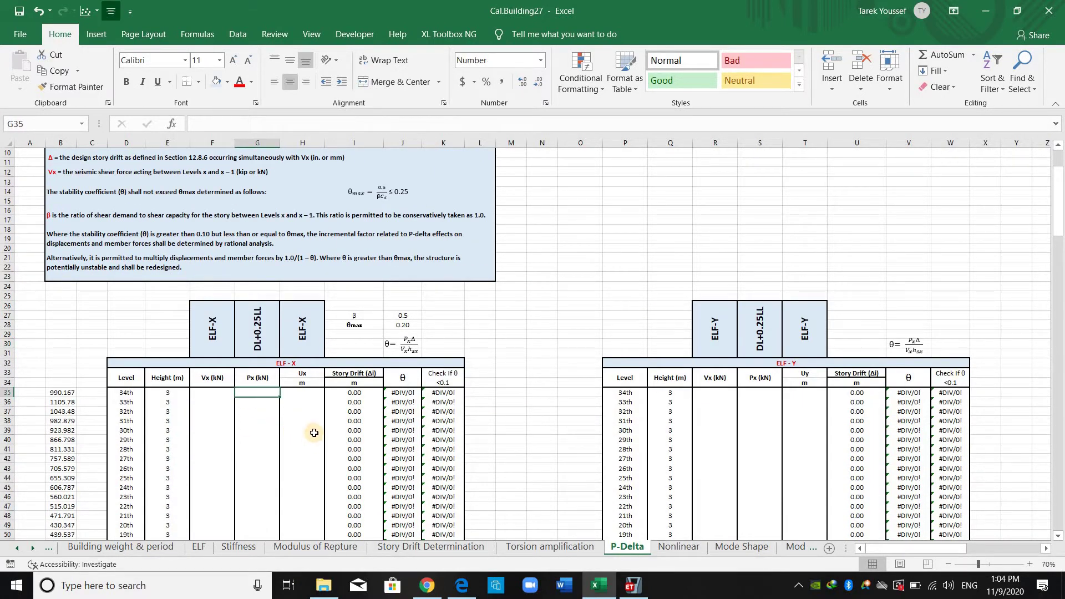
pyautogui.click(311, 393)
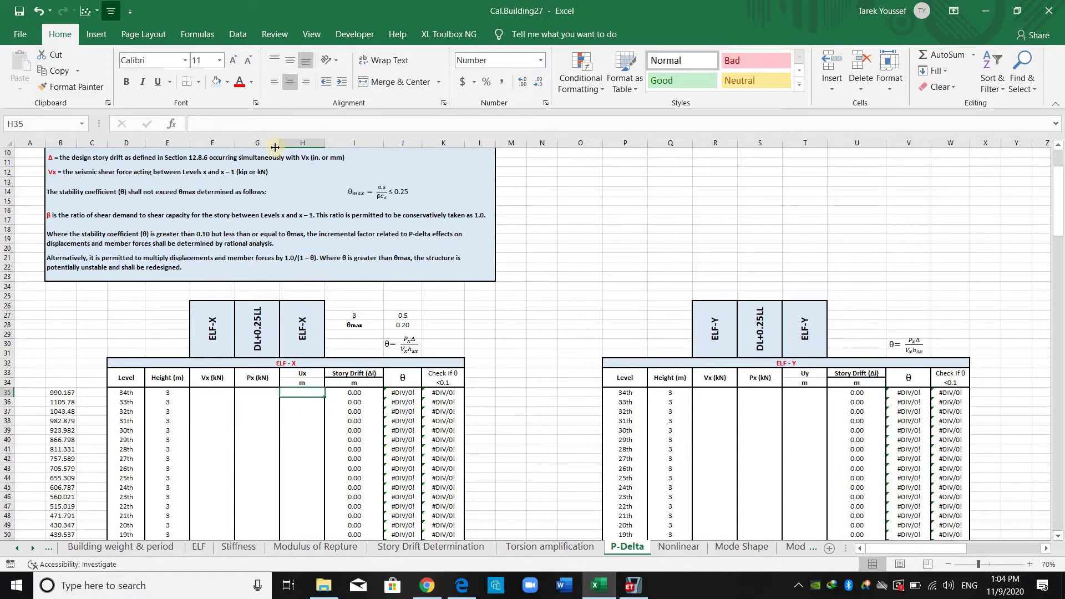
# Inspect the 34th-level formulas for story drift and the stability coefficient θ in the ELF-X table without changing them.
pyautogui.press('Right')
pyautogui.press('F2')
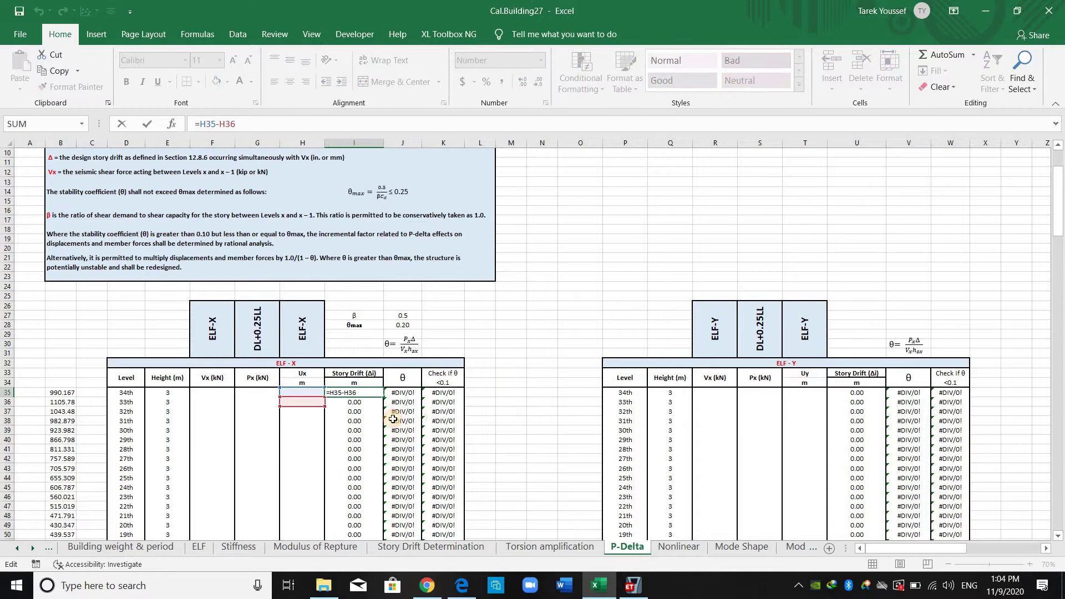
pyautogui.click(411, 395)
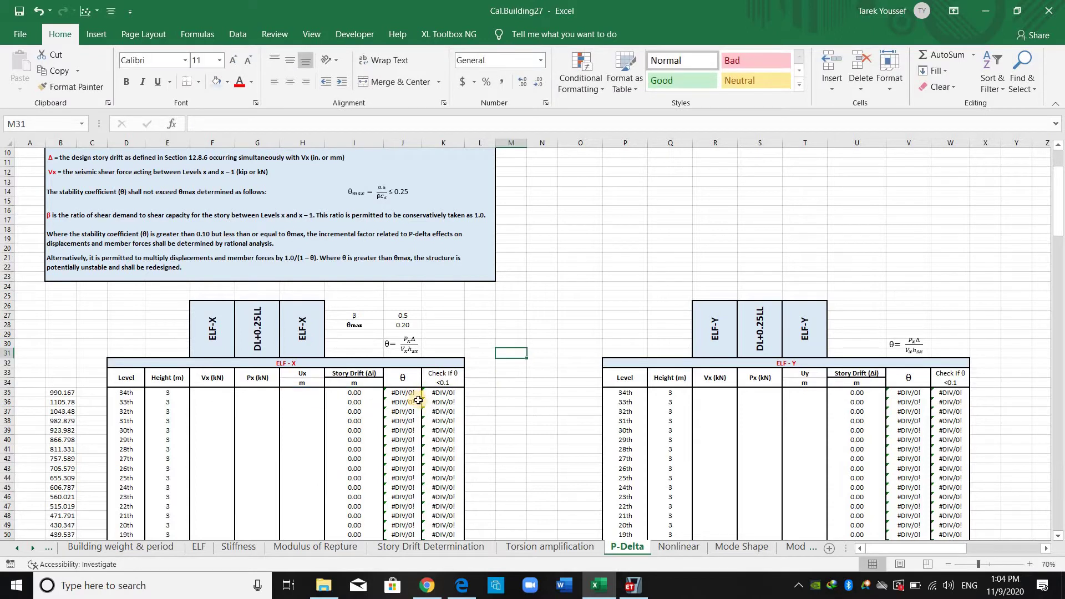
pyautogui.click(345, 128)
pyautogui.click(516, 346)
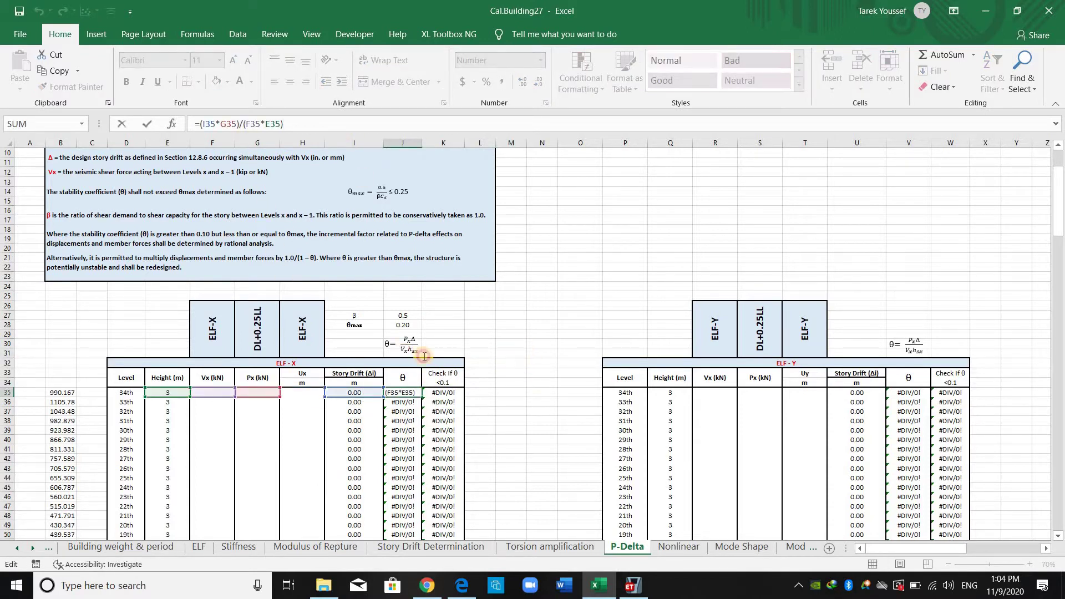
pyautogui.click(394, 352)
pyautogui.click(474, 353)
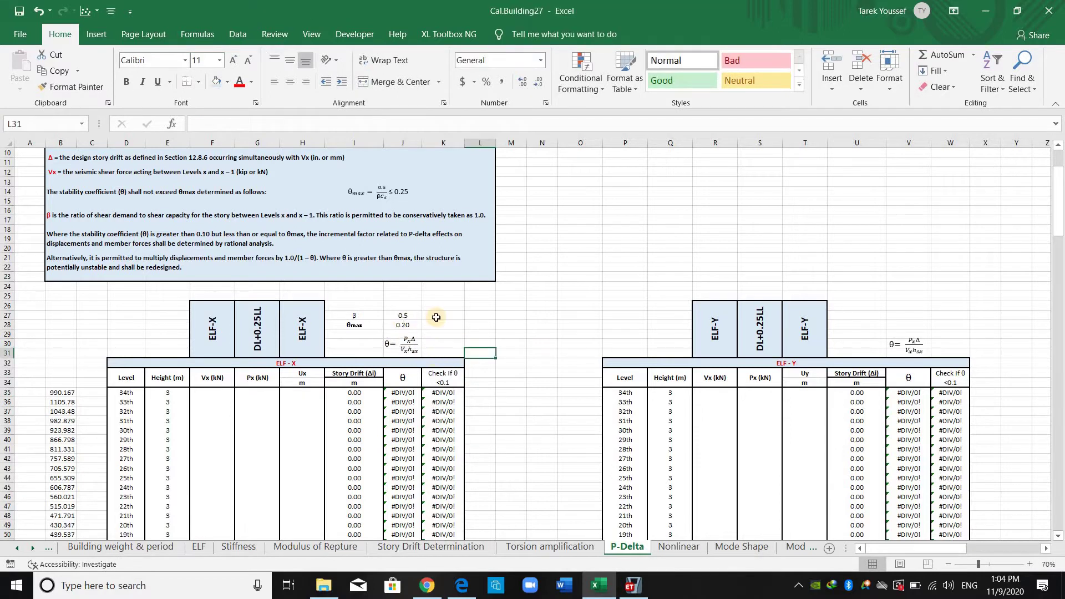
# Compare the 34th-level Ux and Vx input cells of the ELF-X table with the P-Delta notes above it.
pyautogui.scroll(3, 344, 393)
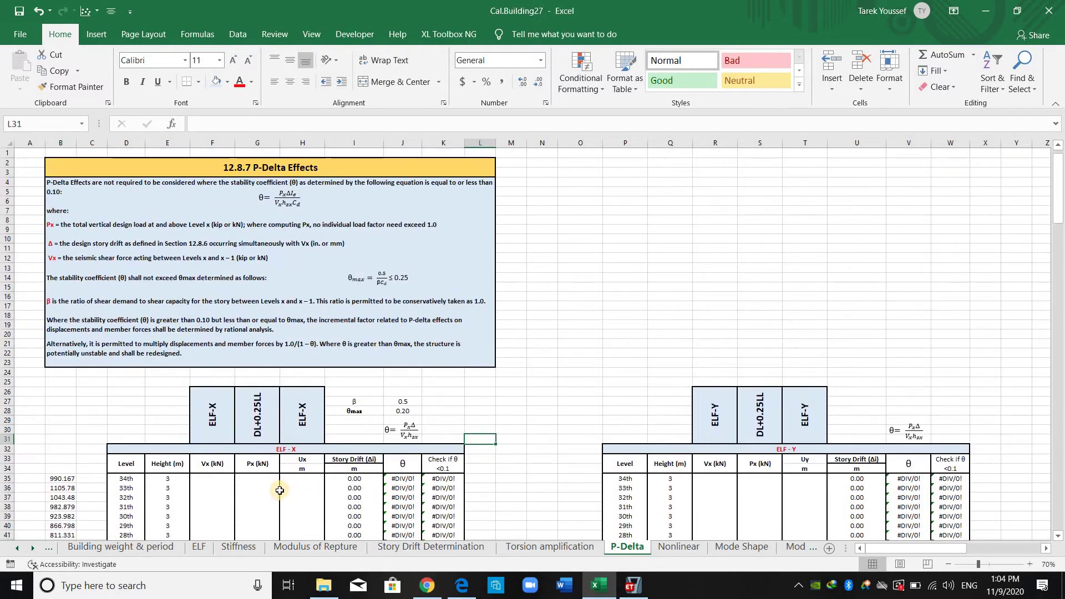
pyautogui.click(303, 478)
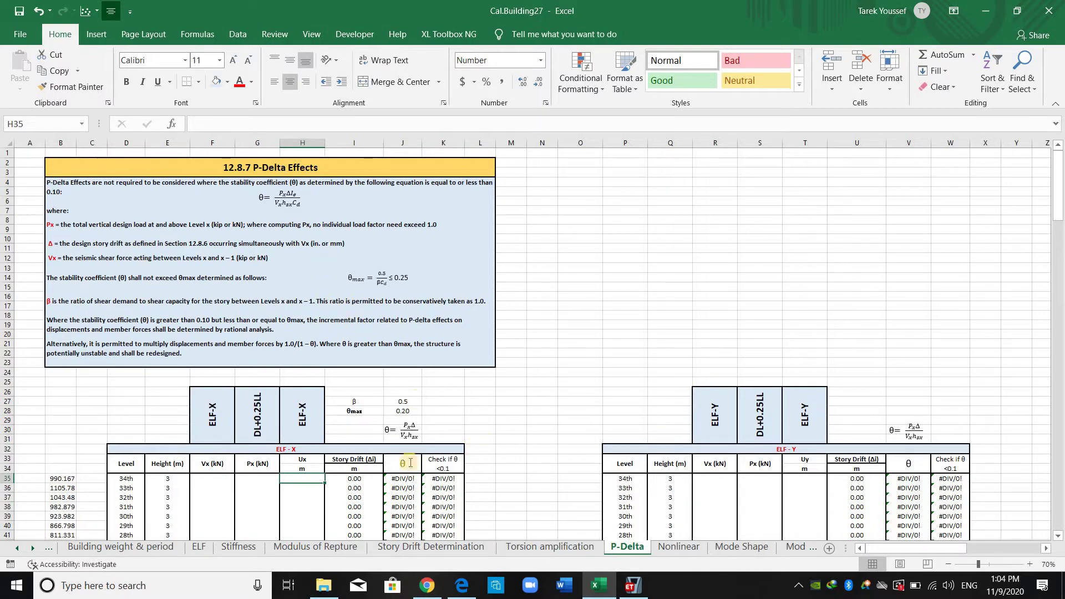
pyautogui.click(220, 475)
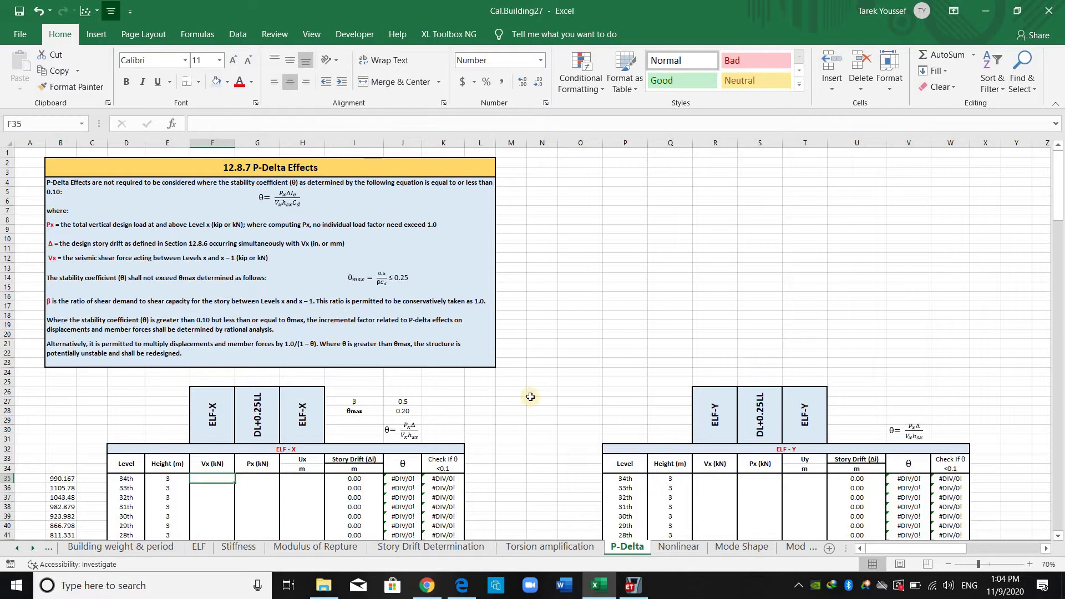
# Examine the terms of the θ equation and the Px note in the 12.8.7 P-Delta Effects block at a larger scale.
pyautogui.keyDown('ctrl'); pyautogui.scroll(2, 530, 397); pyautogui.keyUp('ctrl')
pyautogui.scroll(3, 887, 550)
pyautogui.moveTo(896, 549); pyautogui.dragTo(885, 548)
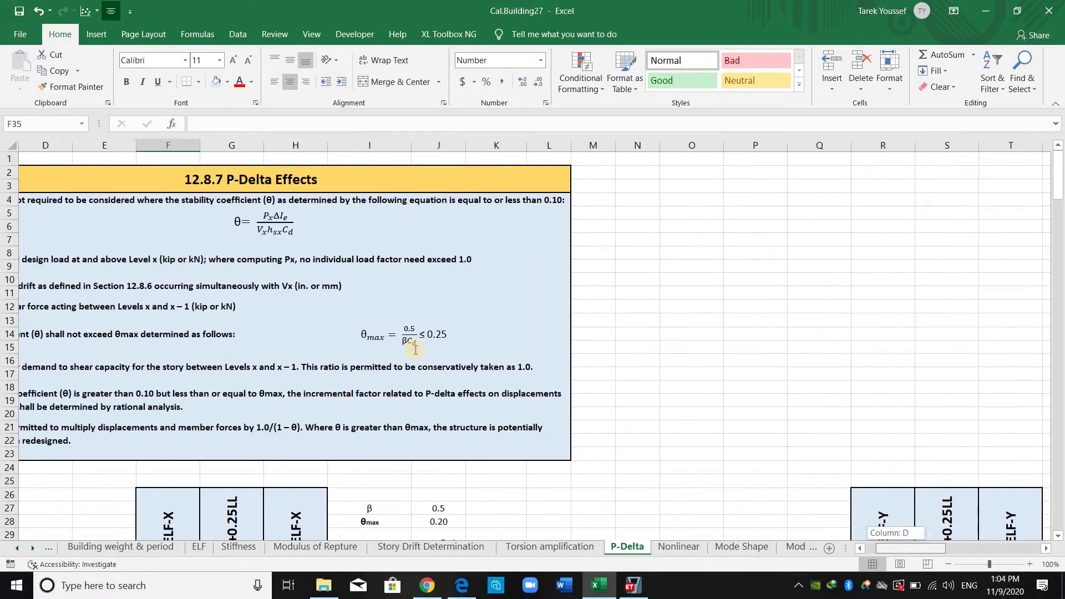
pyautogui.hscroll(-1, 416, 349)
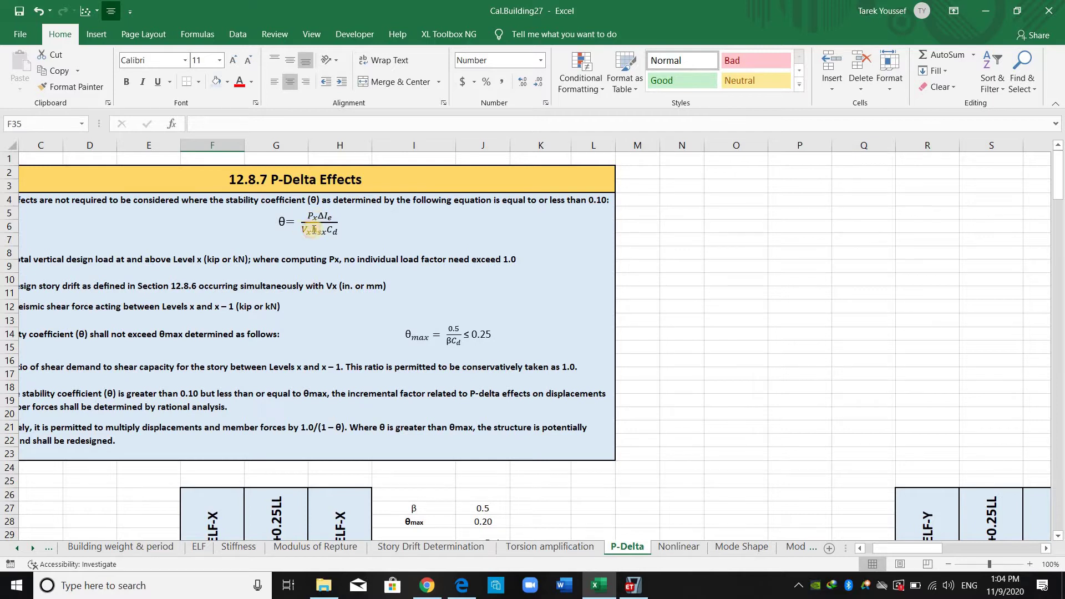
pyautogui.click(314, 229)
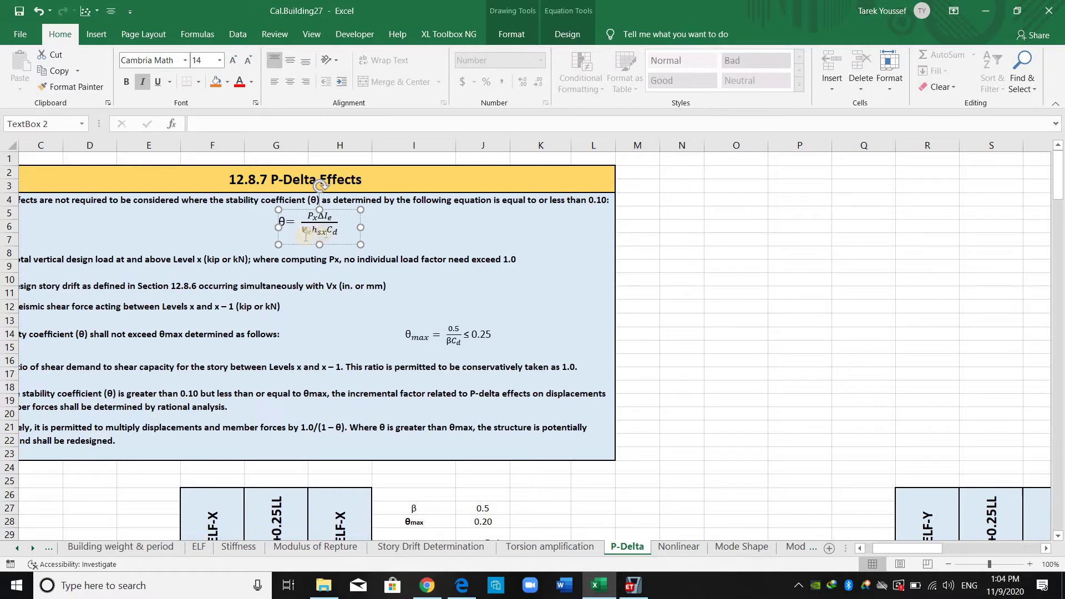
pyautogui.click(385, 240)
pyautogui.click(317, 231)
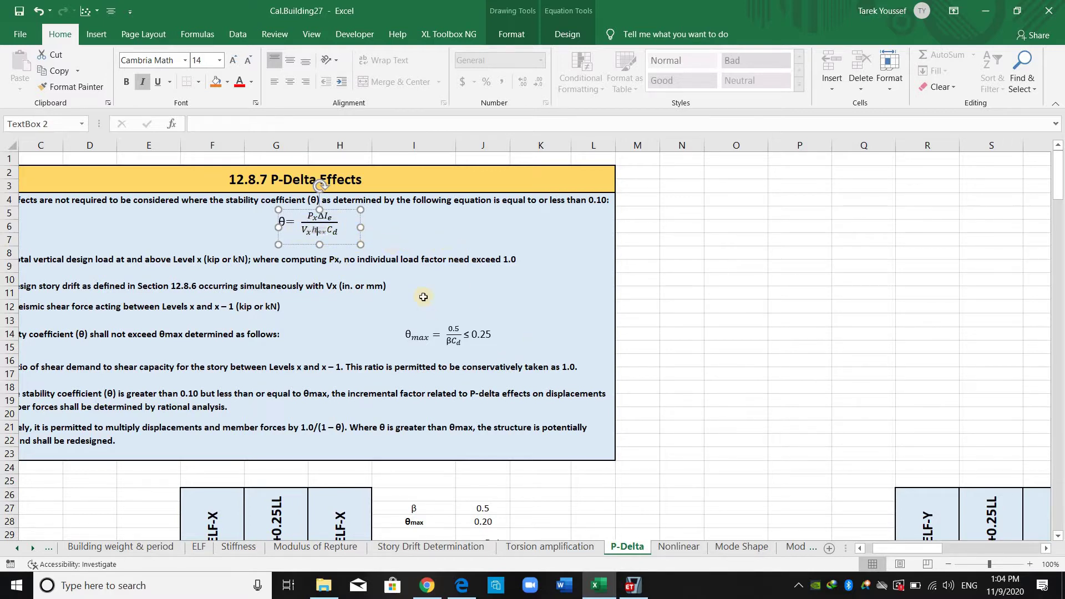
pyautogui.click(533, 241)
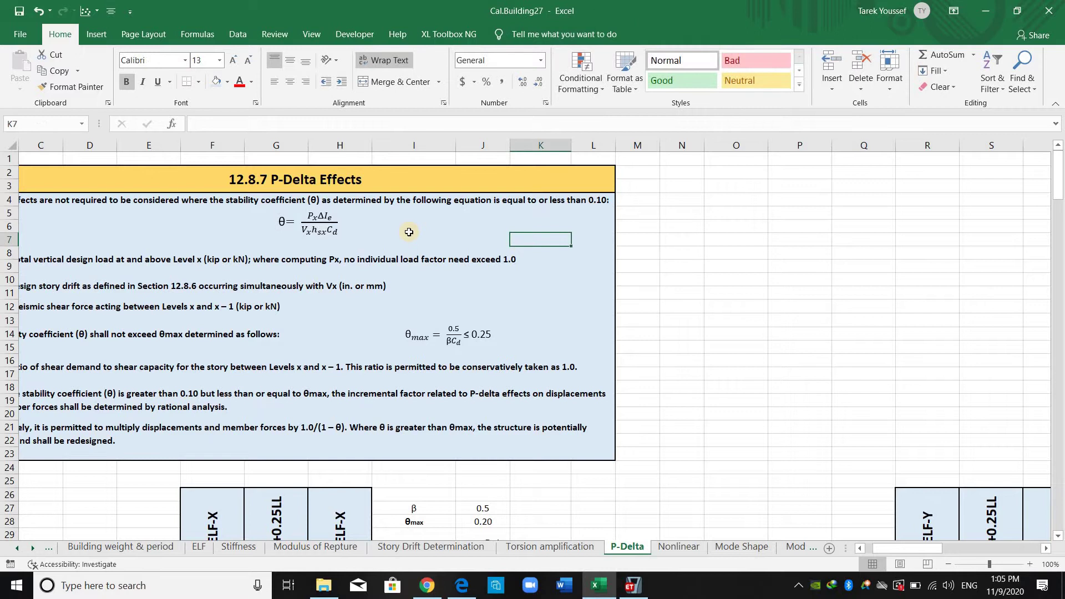
pyautogui.press('Up')
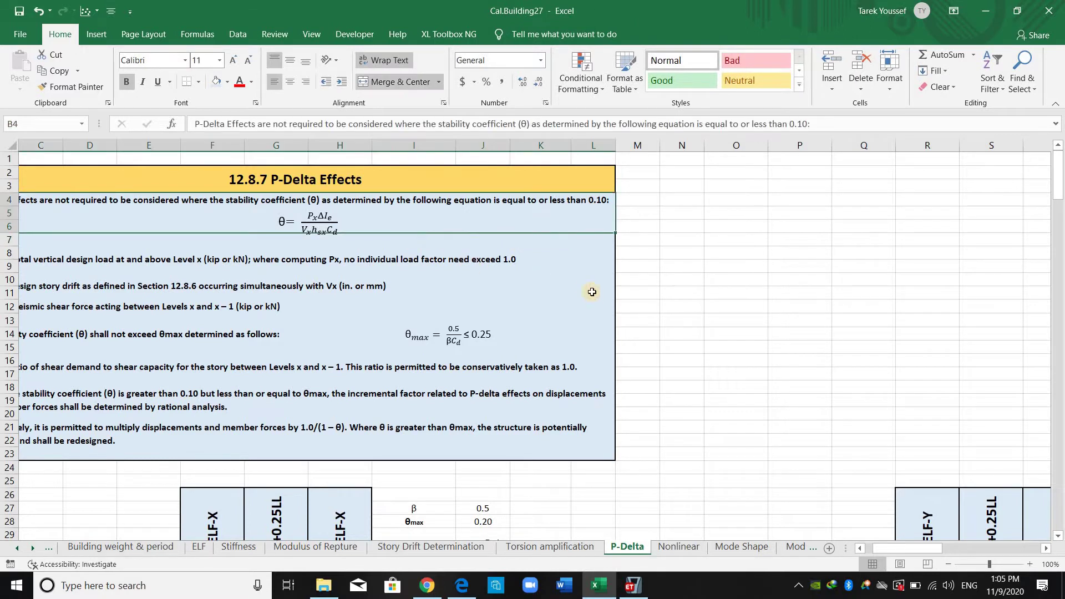
pyautogui.press('Down')
pyautogui.press('Down')
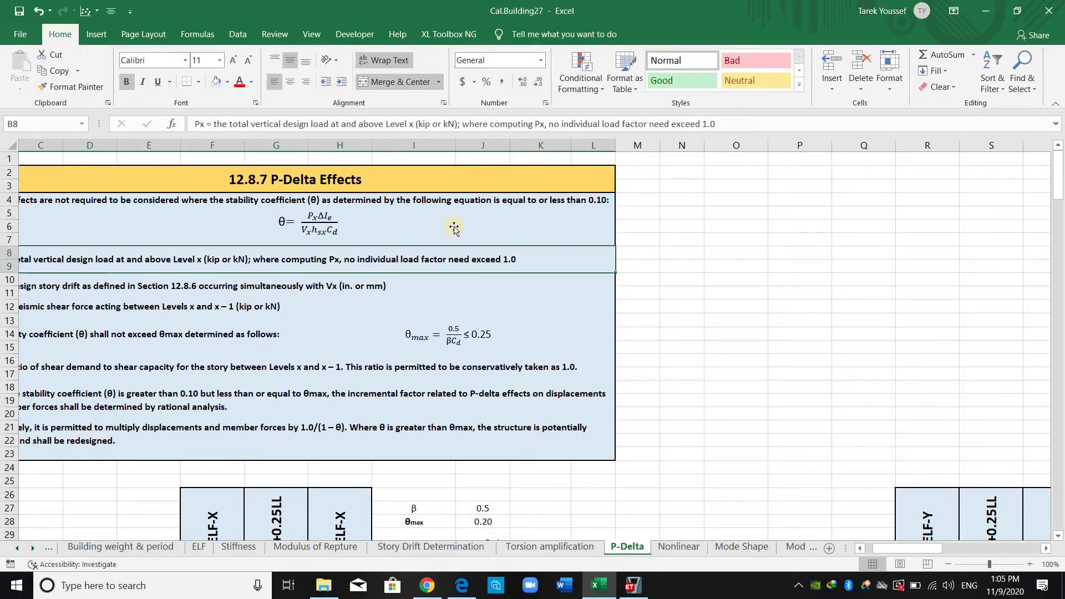
# Switch to the ETABS model and look up the D+0.25L combination among the defined load combinations without changing it.
pyautogui.keyDown('ctrl'); pyautogui.scroll(-1, 454, 228); pyautogui.keyUp('ctrl')
pyautogui.scroll(-2, 623, 310)
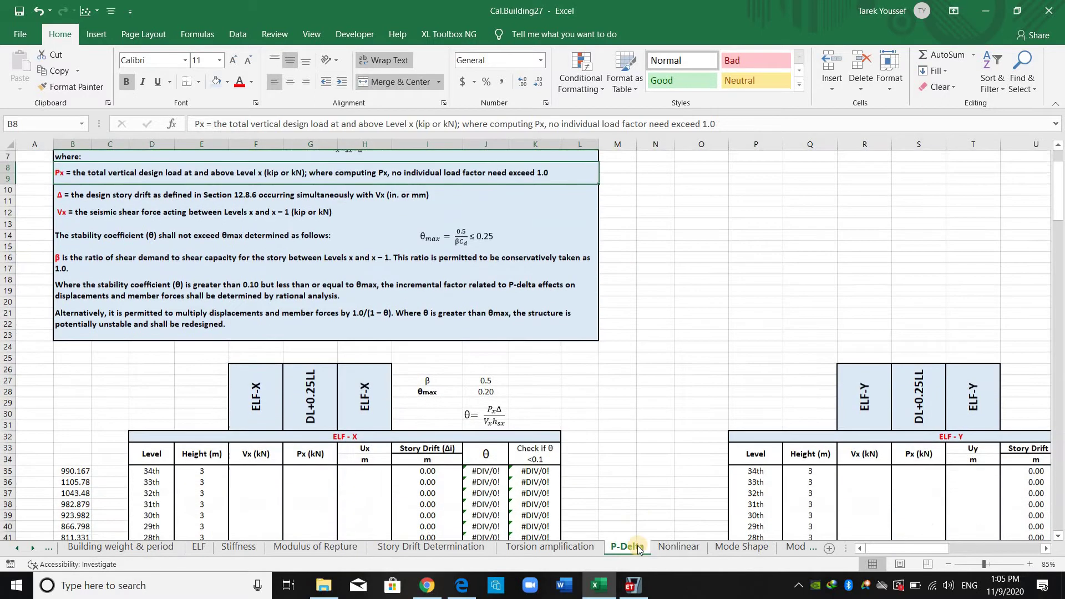
pyautogui.scroll(-3, 638, 499)
pyautogui.click(632, 585)
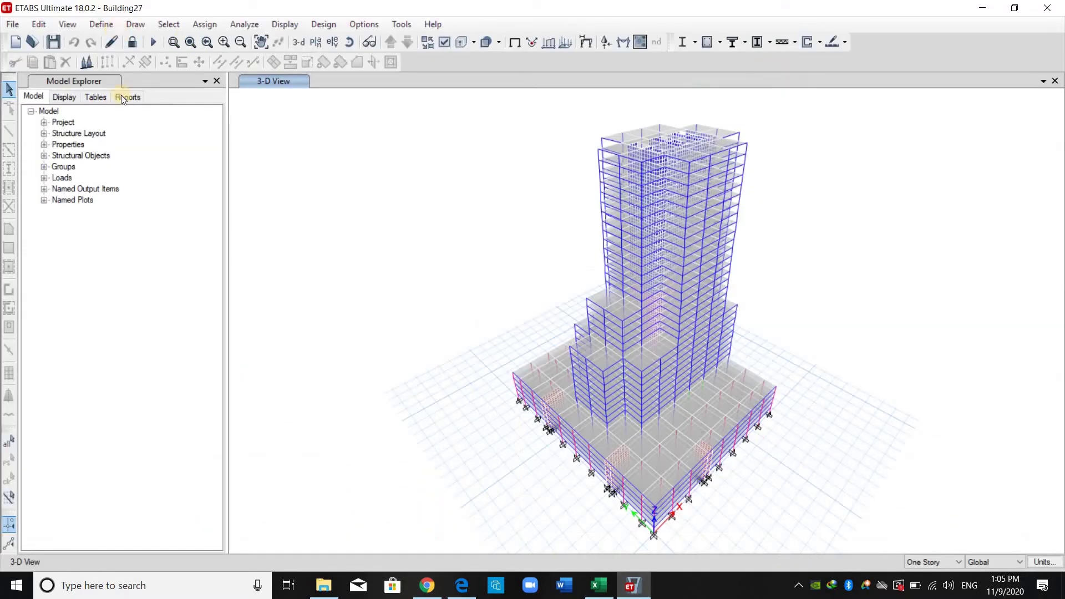
pyautogui.click(107, 25)
pyautogui.click(143, 388)
pyautogui.click(423, 347)
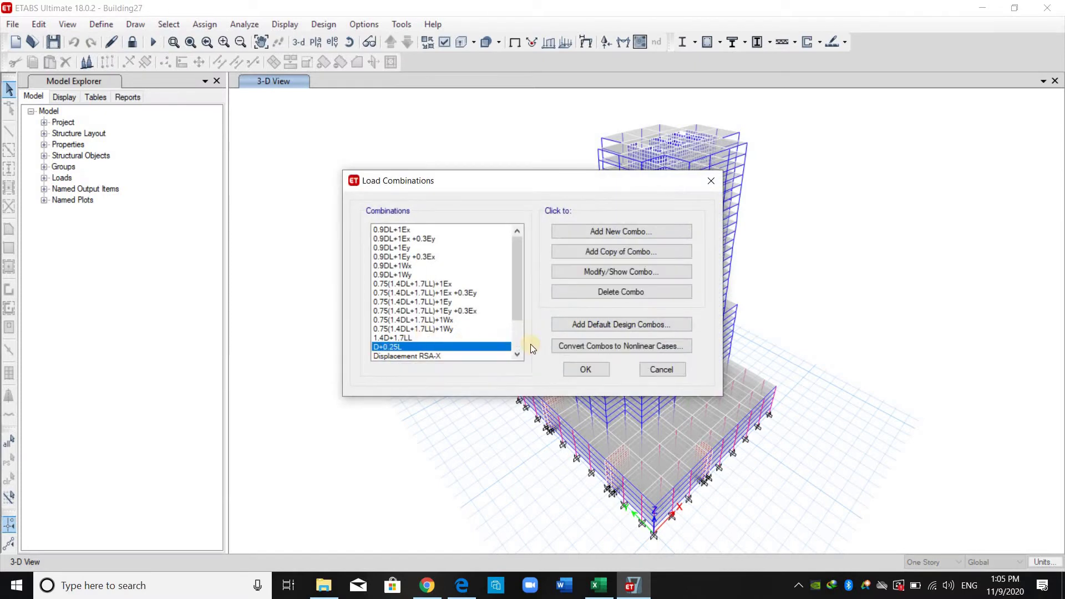
pyautogui.click(662, 370)
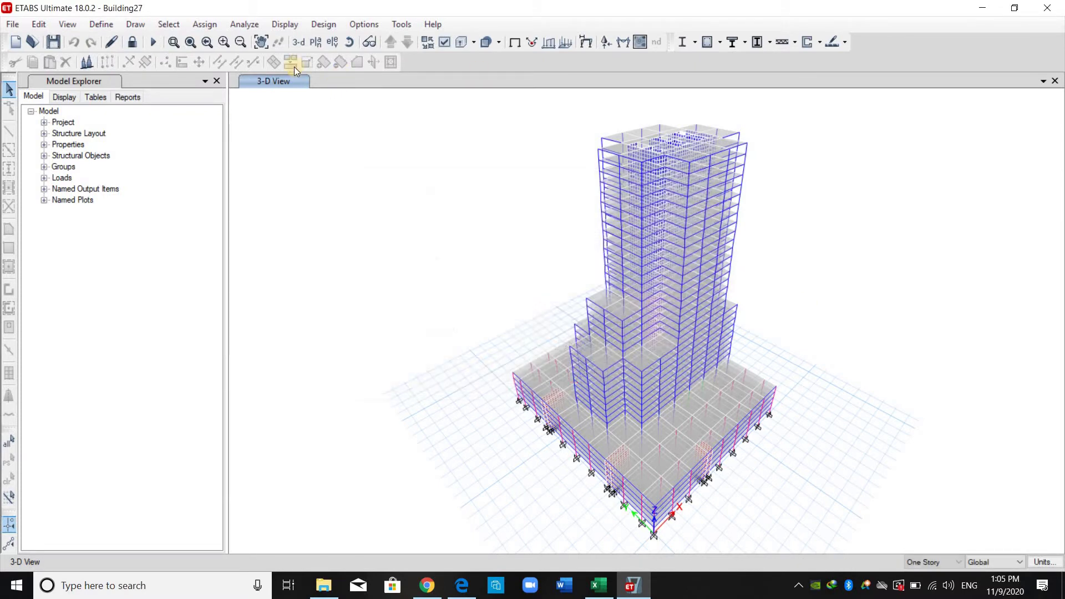
# Open the choice of result tables and mark Story Forces under the structure output's Other Output Items.
pyautogui.click(285, 24)
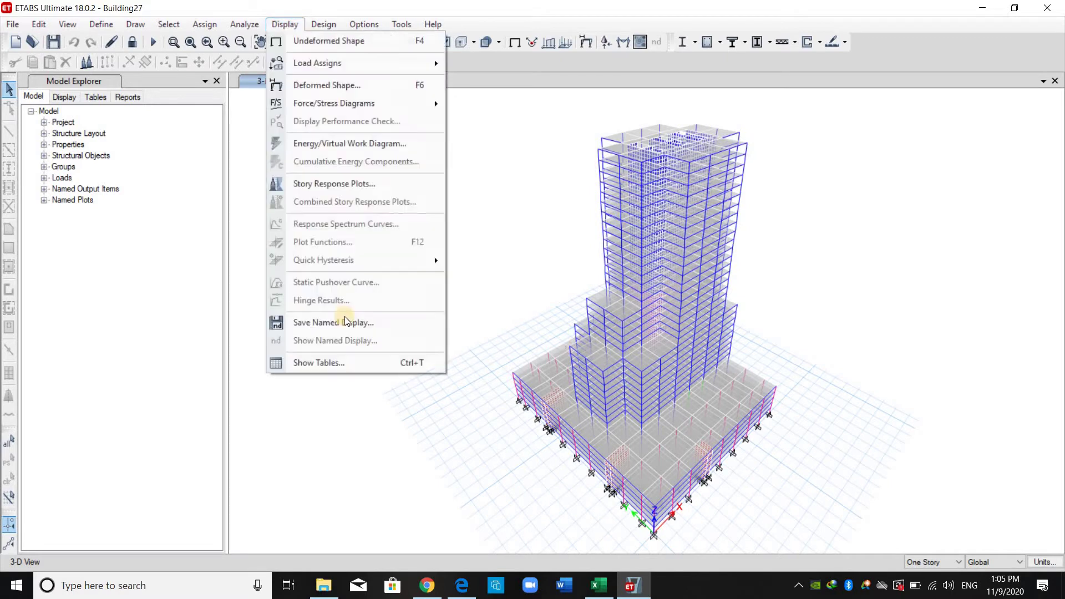
pyautogui.click(344, 363)
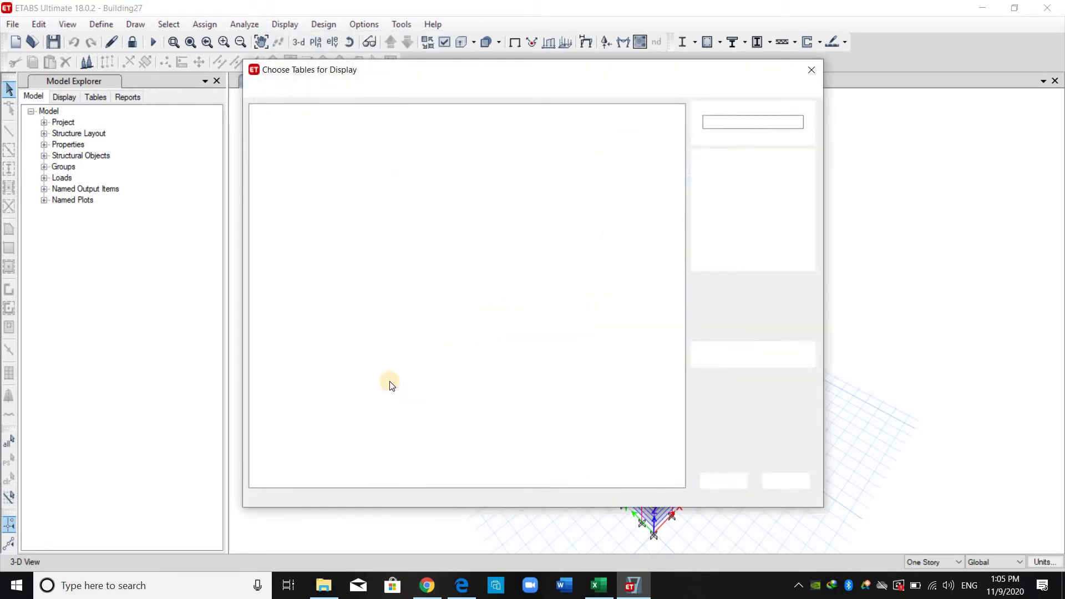
pyautogui.click(268, 277)
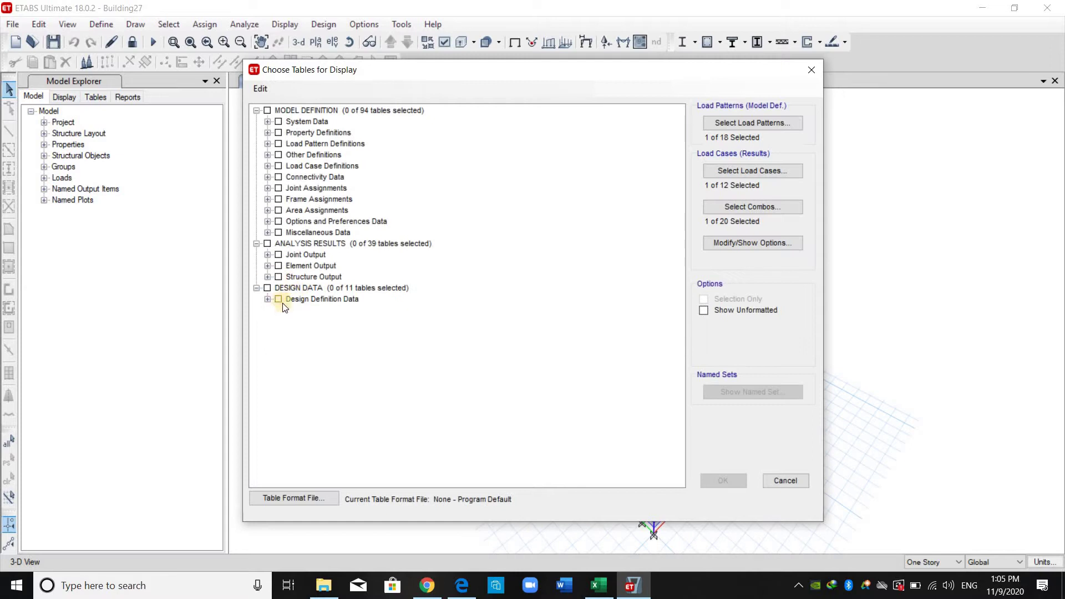
pyautogui.click(279, 309)
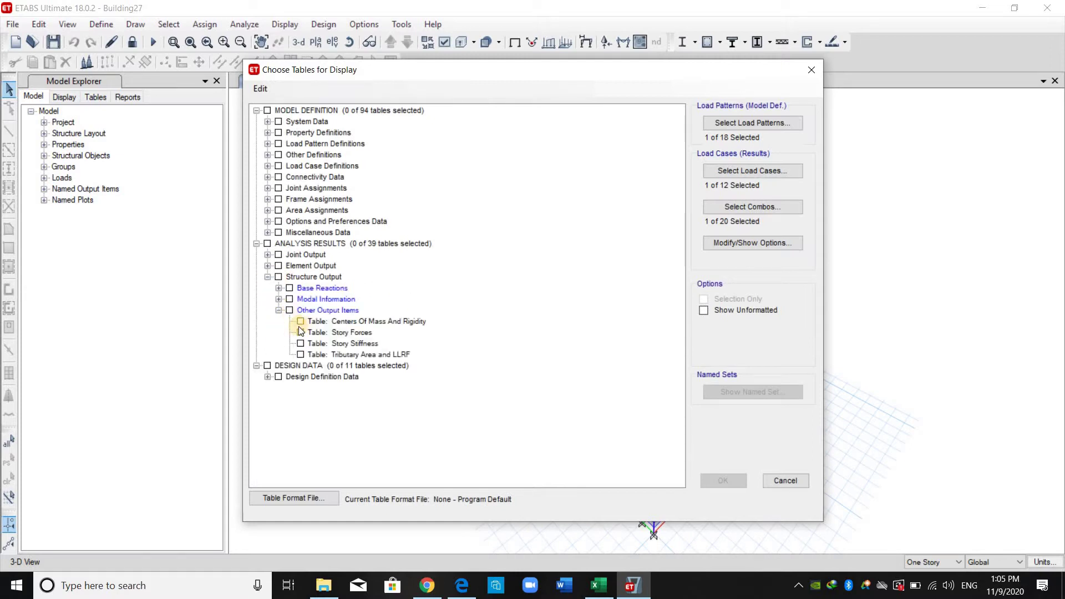
pyautogui.click(333, 332)
# Restrict the results to the D+0.25L combination with no load cases selected, and display the Story Forces table.
pyautogui.click(755, 207)
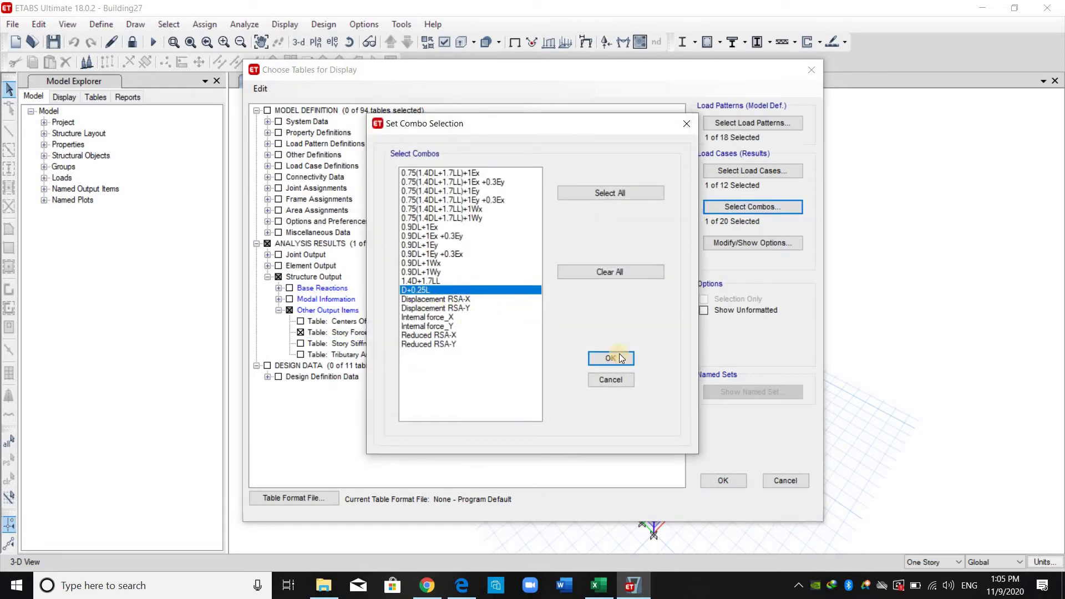
pyautogui.click(609, 357)
pyautogui.click(746, 172)
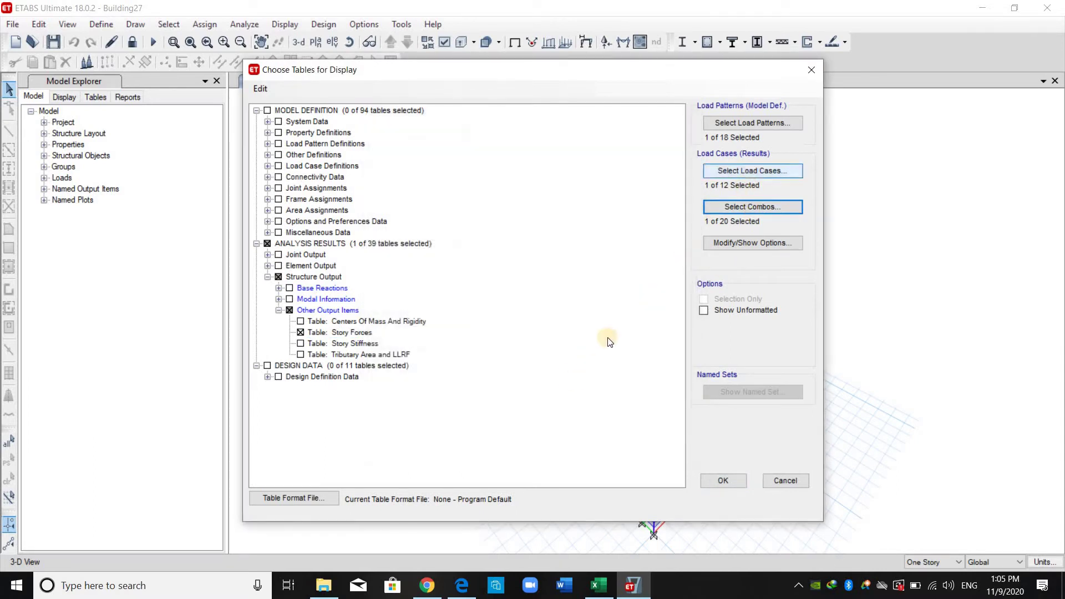
pyautogui.click(624, 272)
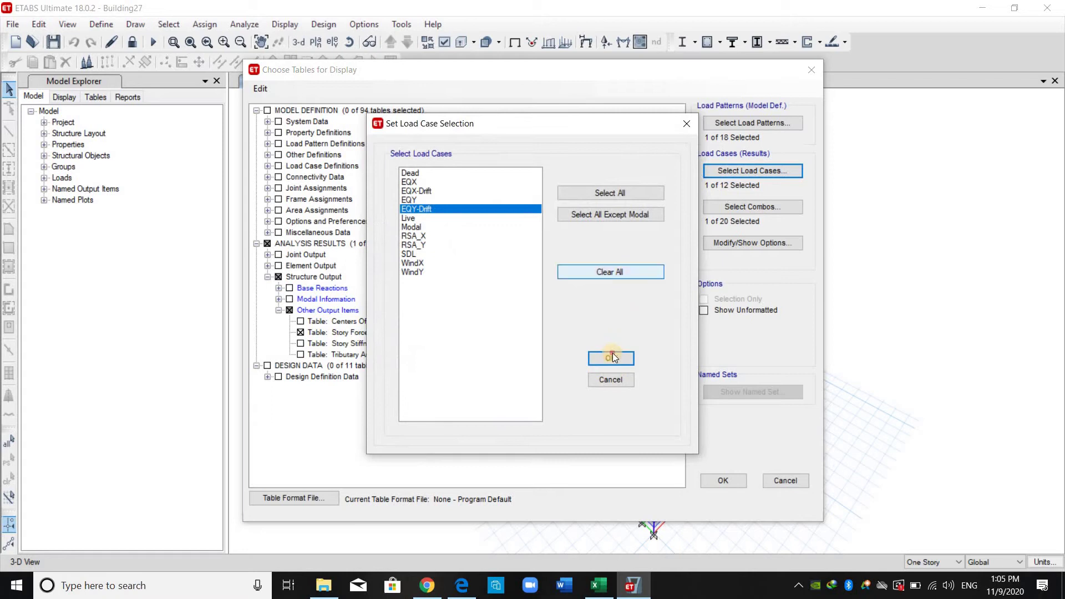
pyautogui.click(611, 358)
pyautogui.click(733, 125)
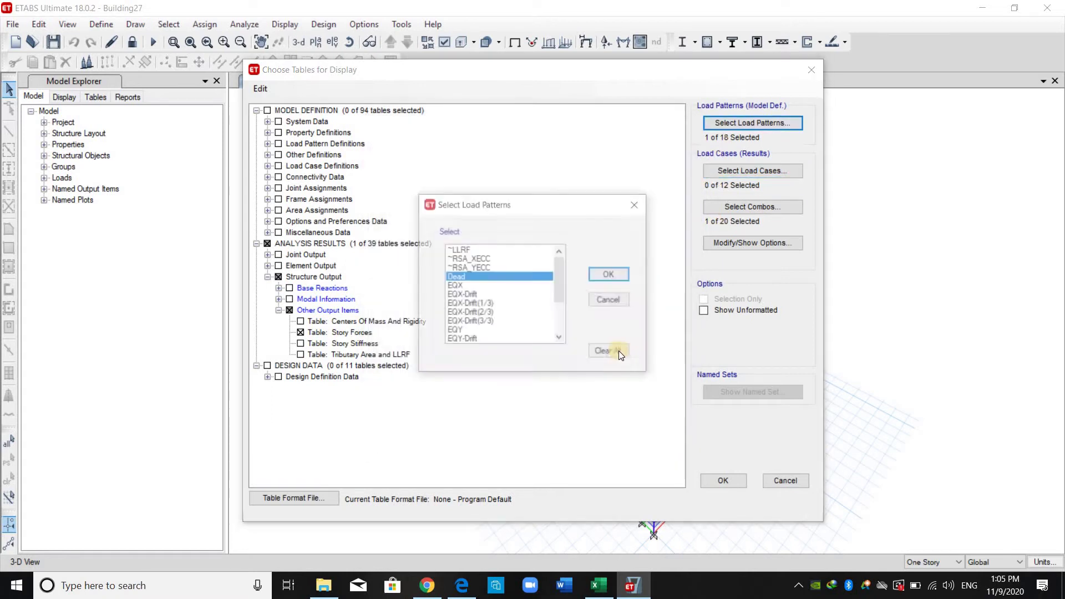
pyautogui.click(617, 265)
pyautogui.click(720, 480)
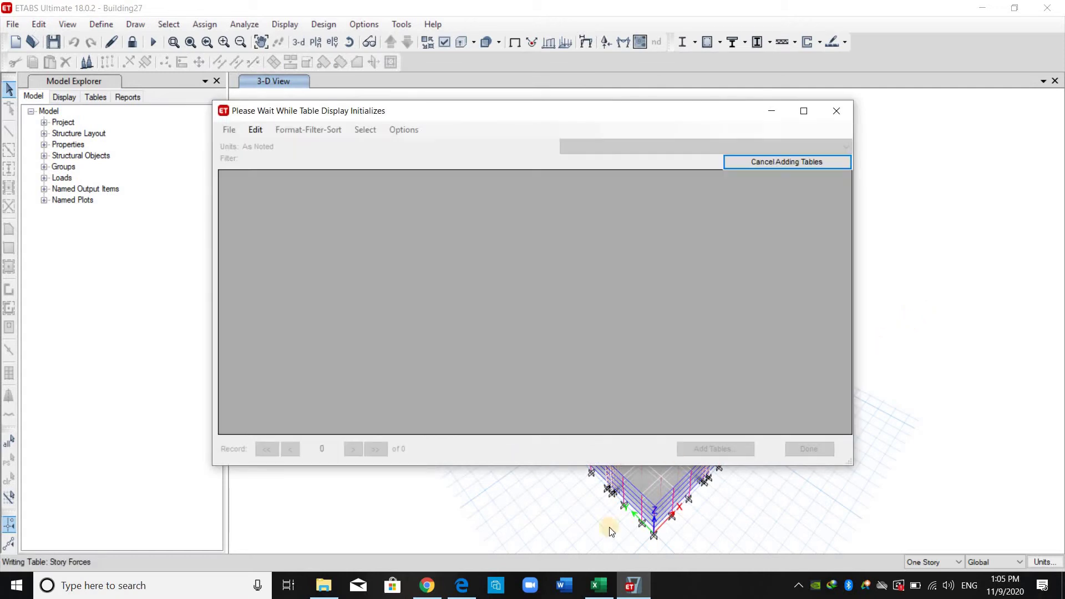
# Check the Px column of the Excel P-Delta sheet, return to ETABS and export the Story Forces table to Excel.
pyautogui.click(601, 585)
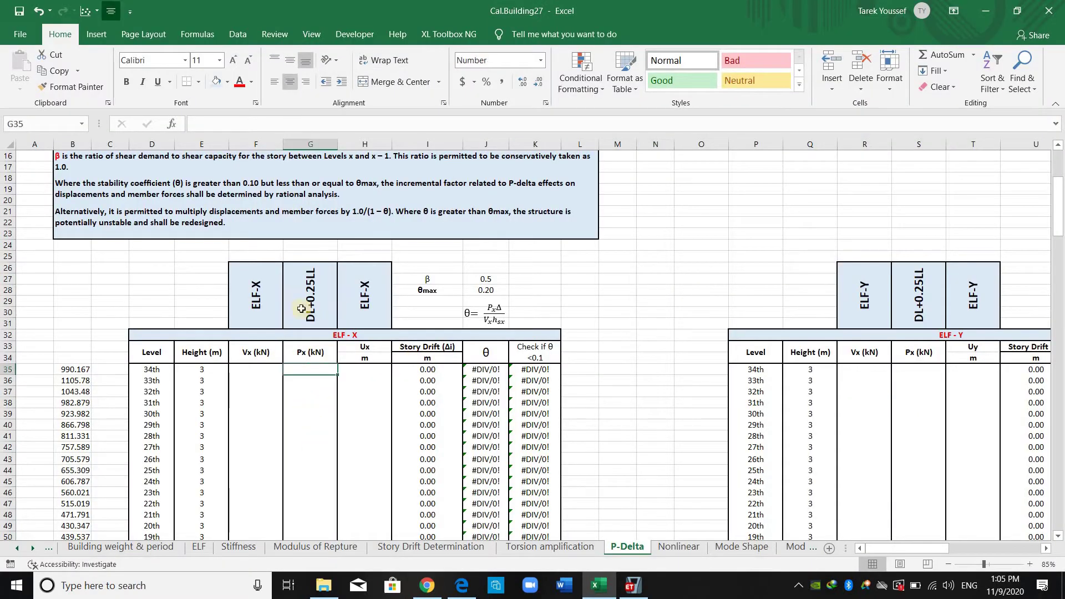
pyautogui.click(636, 588)
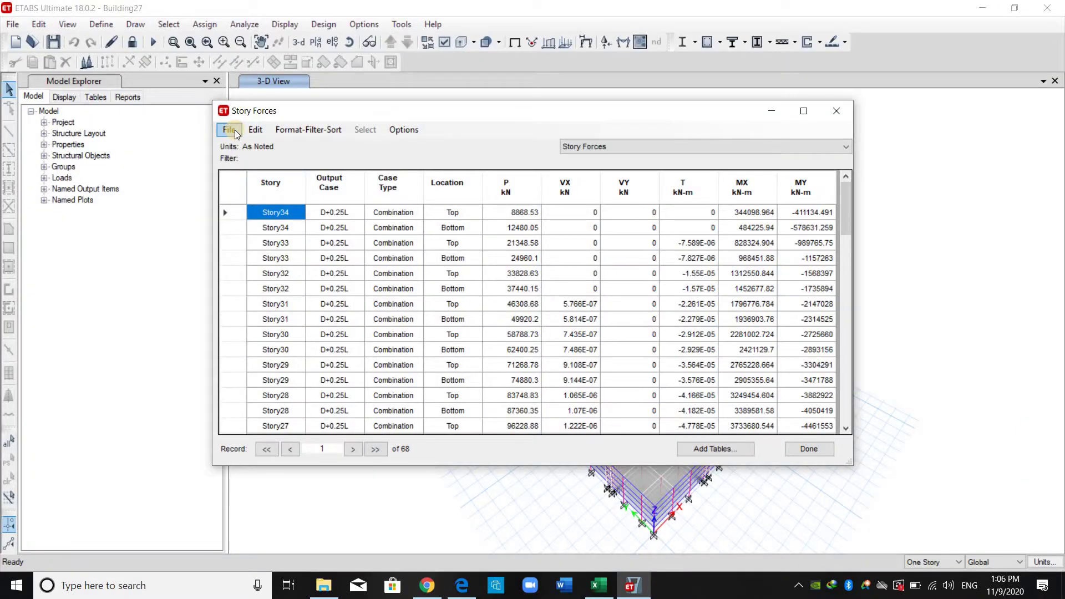
pyautogui.click(235, 131)
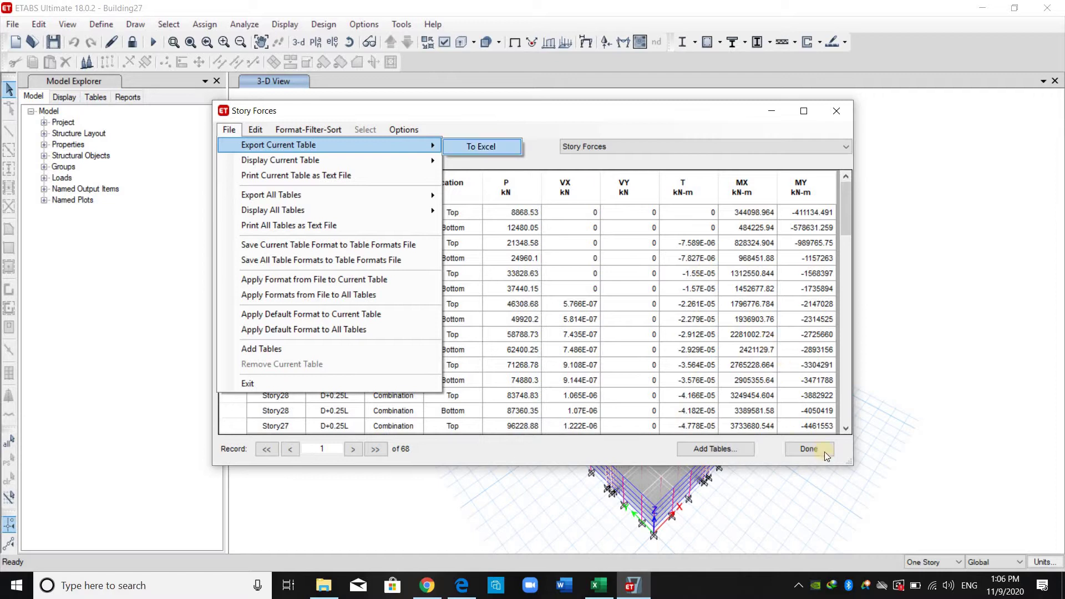
pyautogui.press('Return')
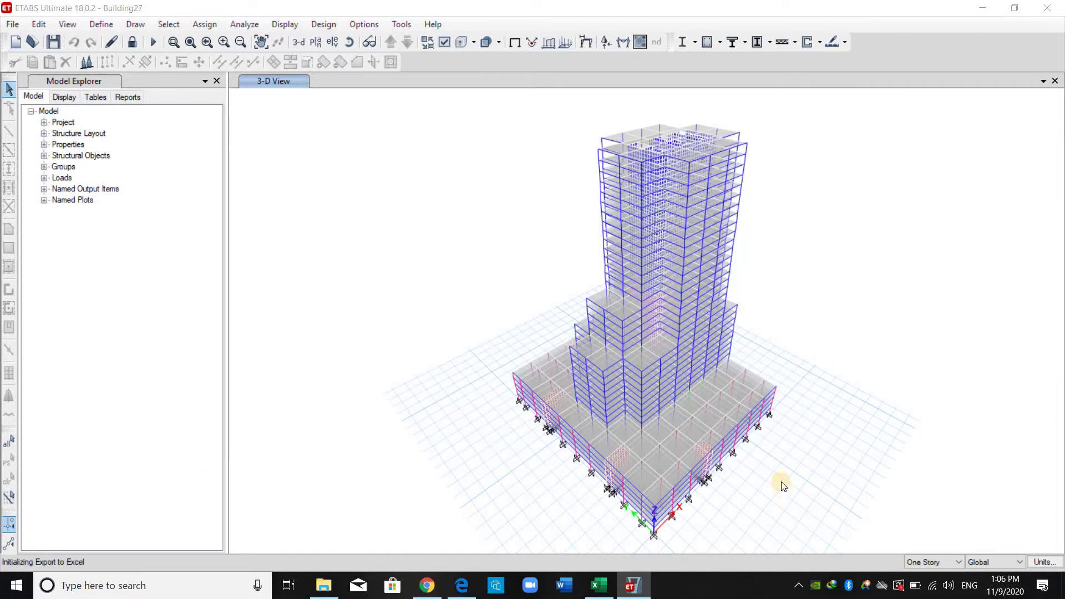
pyautogui.click(752, 405)
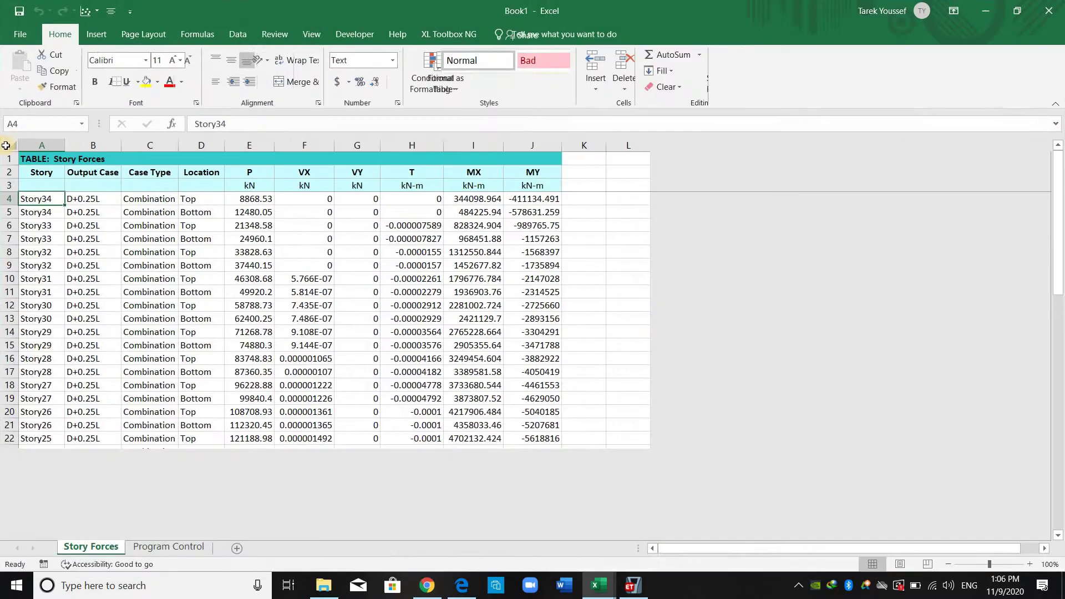
# Center the contents of all cells in the exported Story Forces sheet.
pyautogui.click(8, 147)
pyautogui.click(288, 82)
pyautogui.click(290, 81)
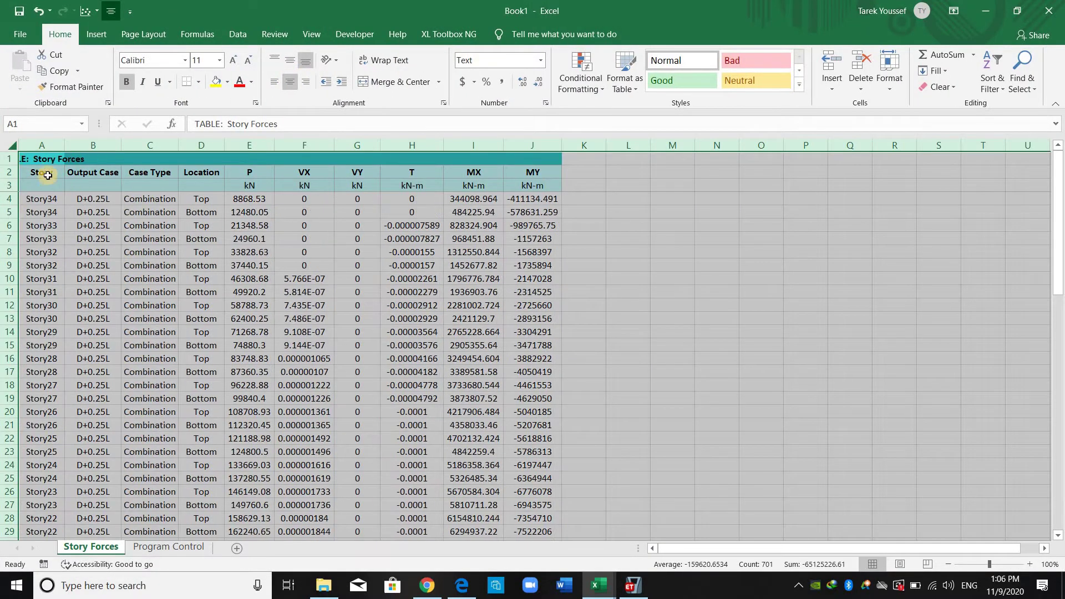
pyautogui.click(155, 212)
# Add filters to the header row of the Story Forces table, from Story to MY.
pyautogui.moveTo(41, 172); pyautogui.dragTo(532, 172)
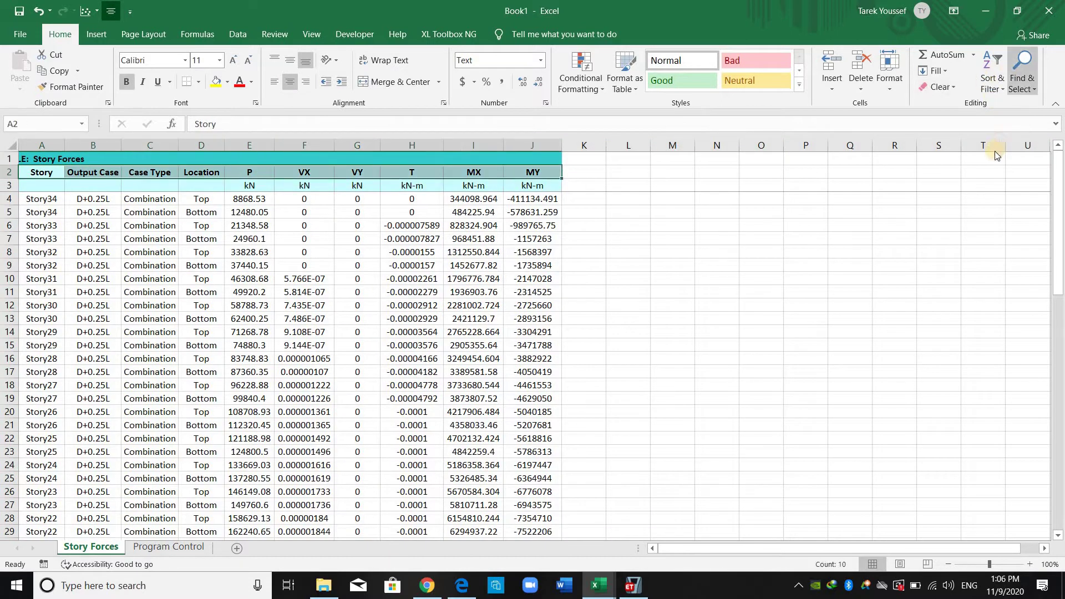
pyautogui.click(987, 83)
pyautogui.press('f')
pyautogui.click(257, 226)
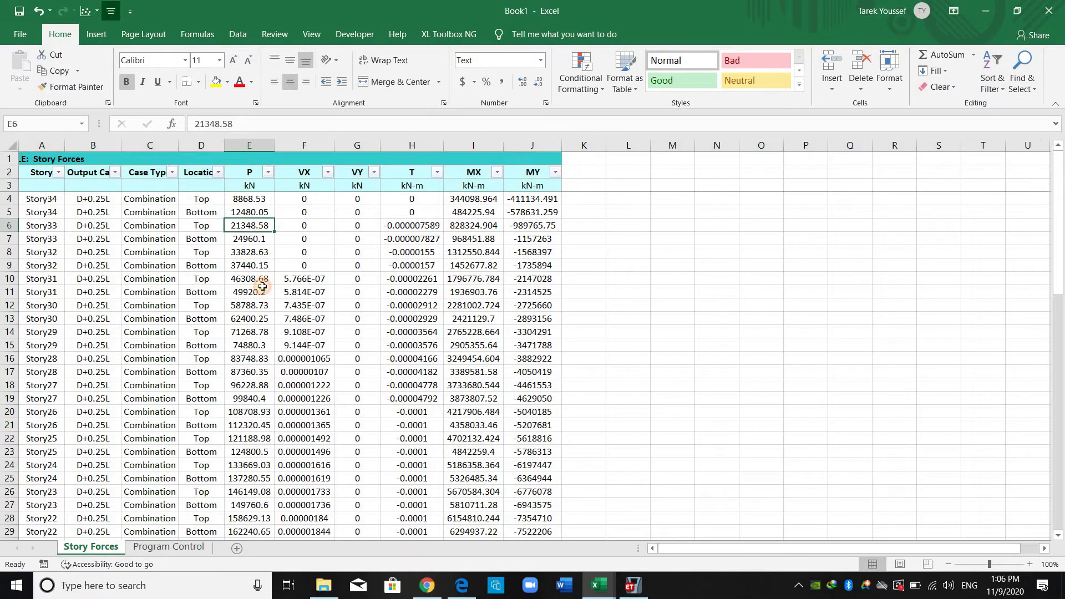
pyautogui.hotkey('ctrl', 'Up')
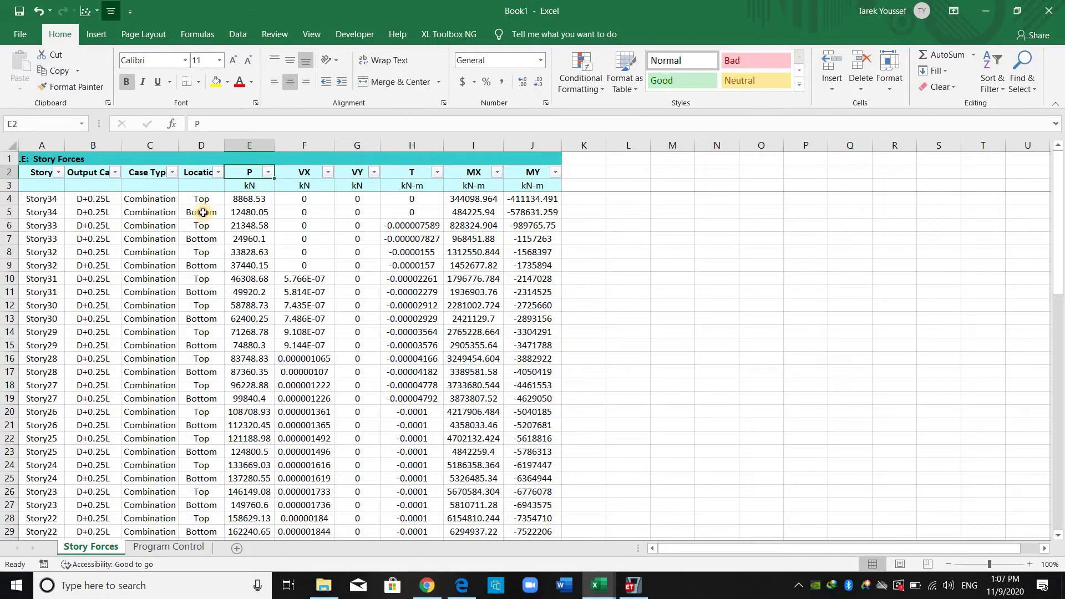
pyautogui.click(249, 292)
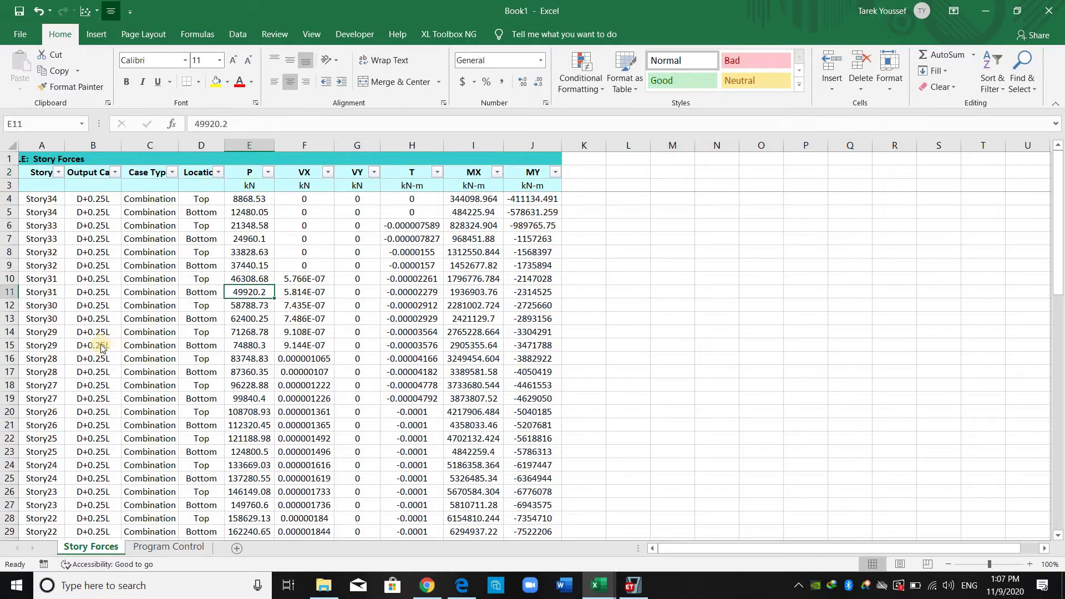
# Filter the Location column of the Story Forces table so only the Top rows remain.
pyautogui.click(104, 326)
pyautogui.click(99, 325)
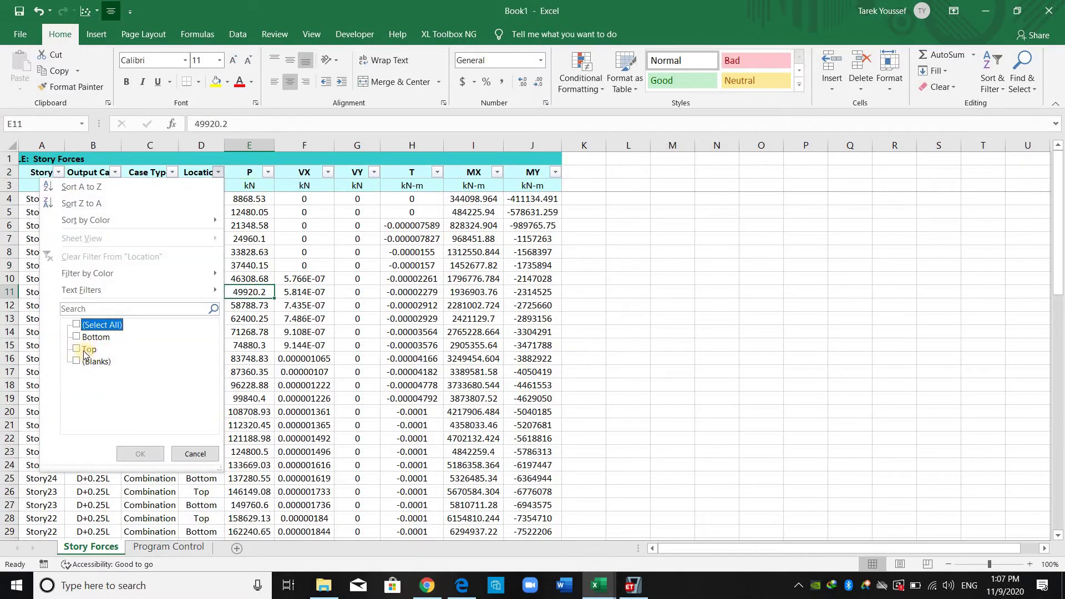
pyautogui.click(77, 349)
pyautogui.click(140, 454)
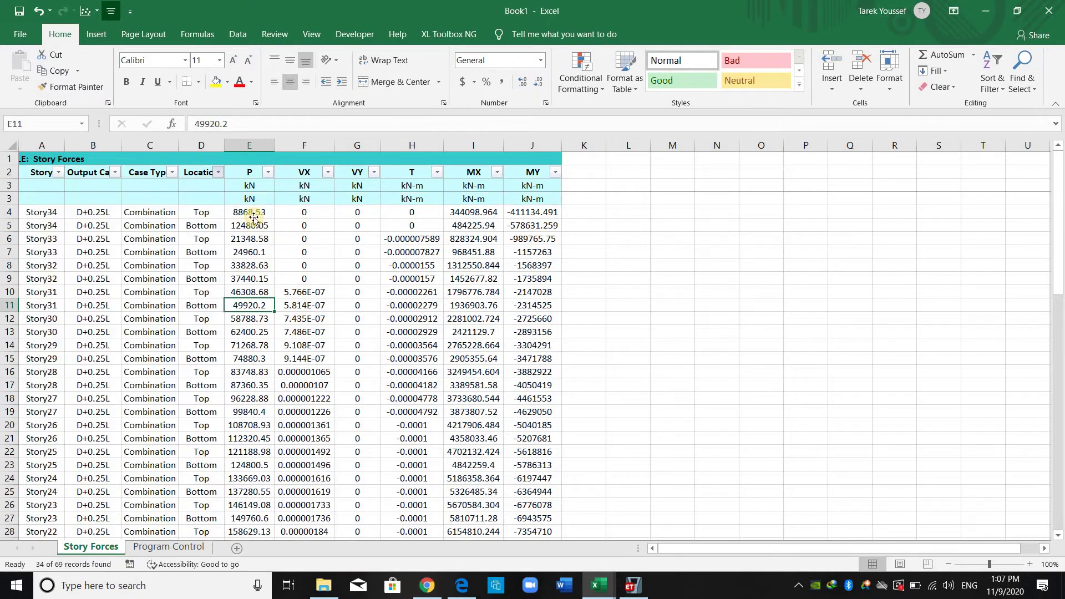
# Copy the filtered P values for all stories into the Px column of the ELF-X table in Cal.Building27.
pyautogui.click(267, 194)
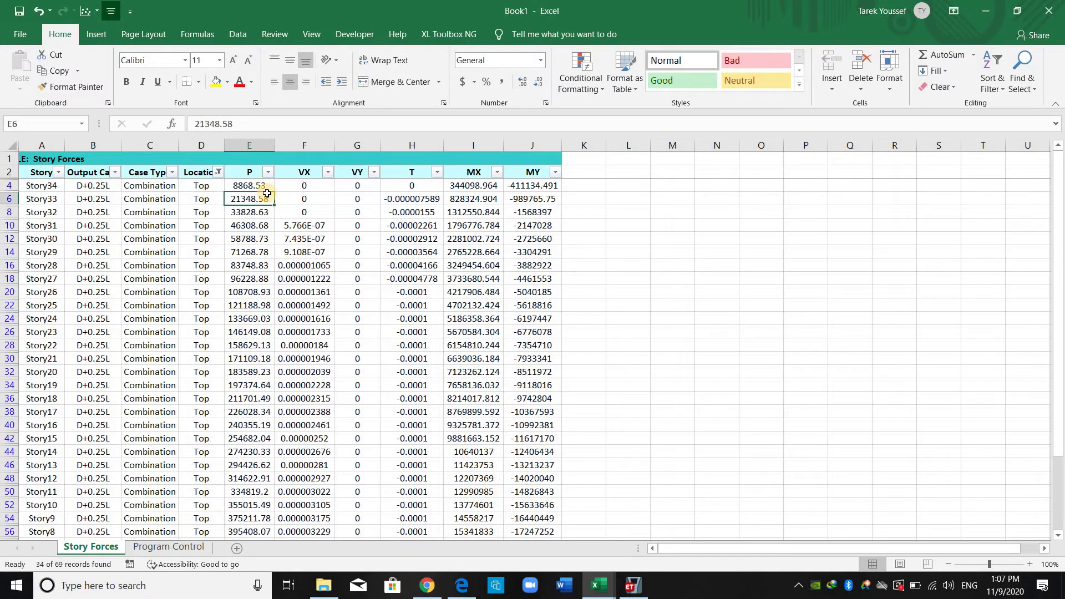
pyautogui.click(267, 188)
pyautogui.hotkey('ctrl', 'shift', 'Down')
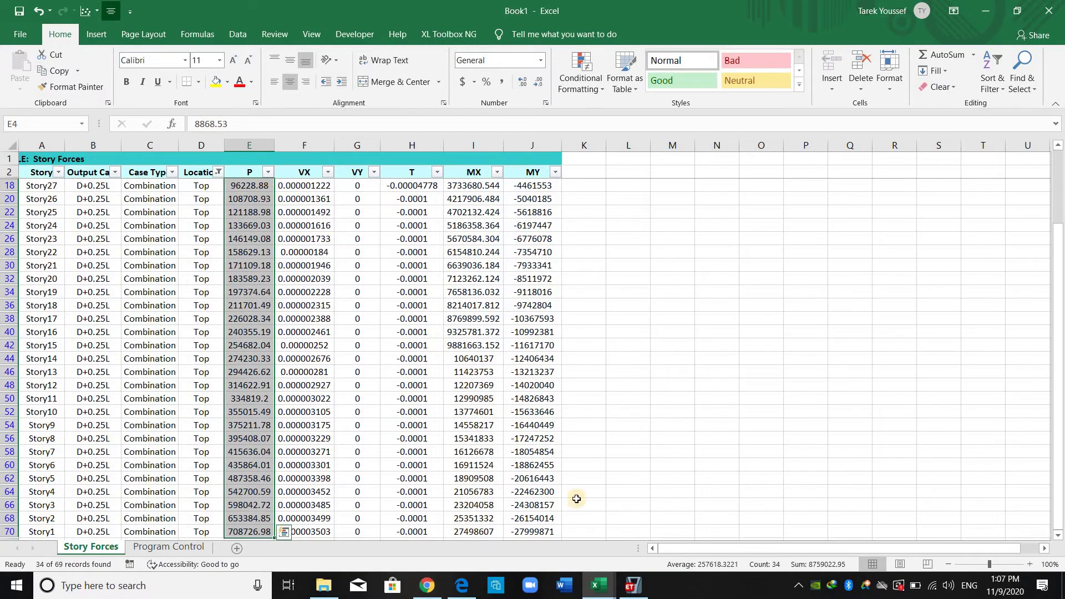
pyautogui.hotkey('ctrl', 'c')
pyautogui.click(602, 589)
pyautogui.click(555, 536)
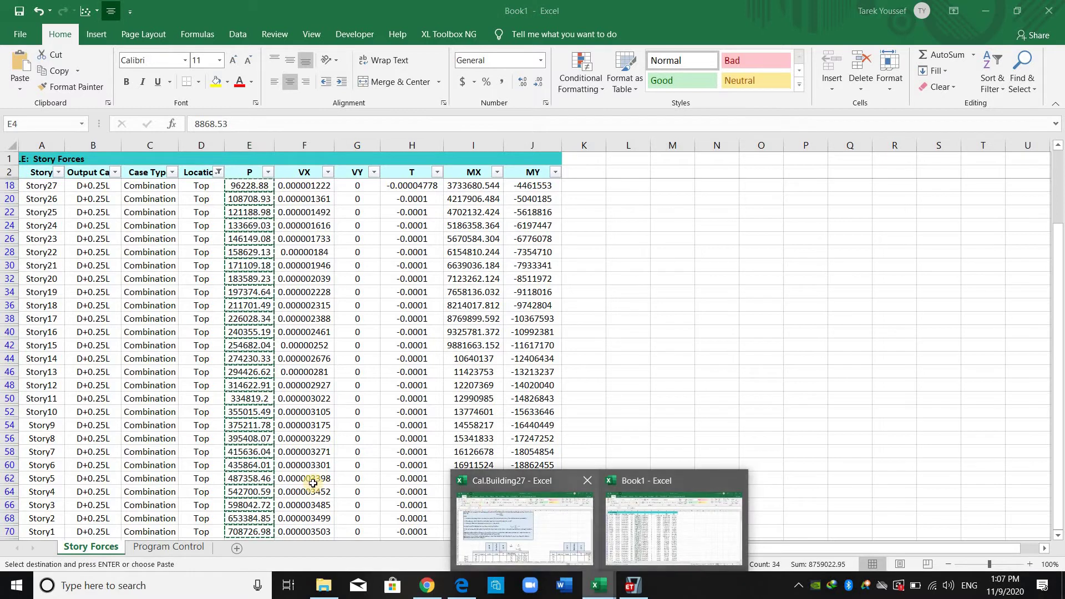
pyautogui.click(510, 481)
pyautogui.press('Return')
pyautogui.scroll(-2, 515, 374)
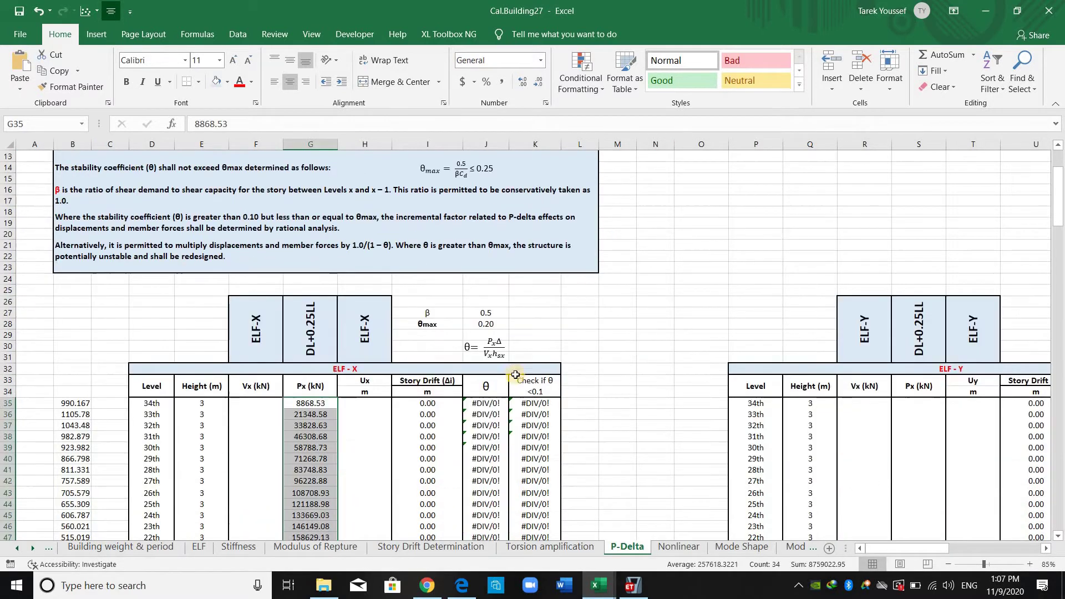
# Copy the cell formatting of the empty Ux column onto the Px values of the ELF-X table.
pyautogui.scroll(-2, 515, 375)
pyautogui.click(370, 341)
pyautogui.scroll(-4, 359, 200)
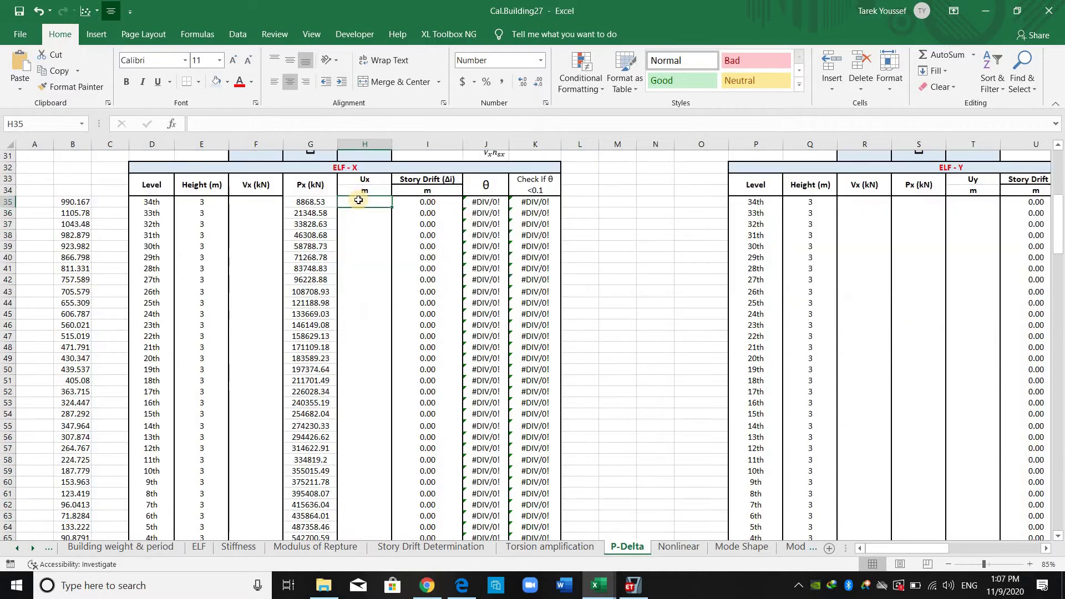
pyautogui.moveTo(357, 518)
pyautogui.mouseDown()
pyautogui.moveTo(359, 556)
pyautogui.moveTo(375, 504)
pyautogui.moveTo(377, 513)
pyautogui.mouseUp()
pyautogui.rightClick(383, 507)
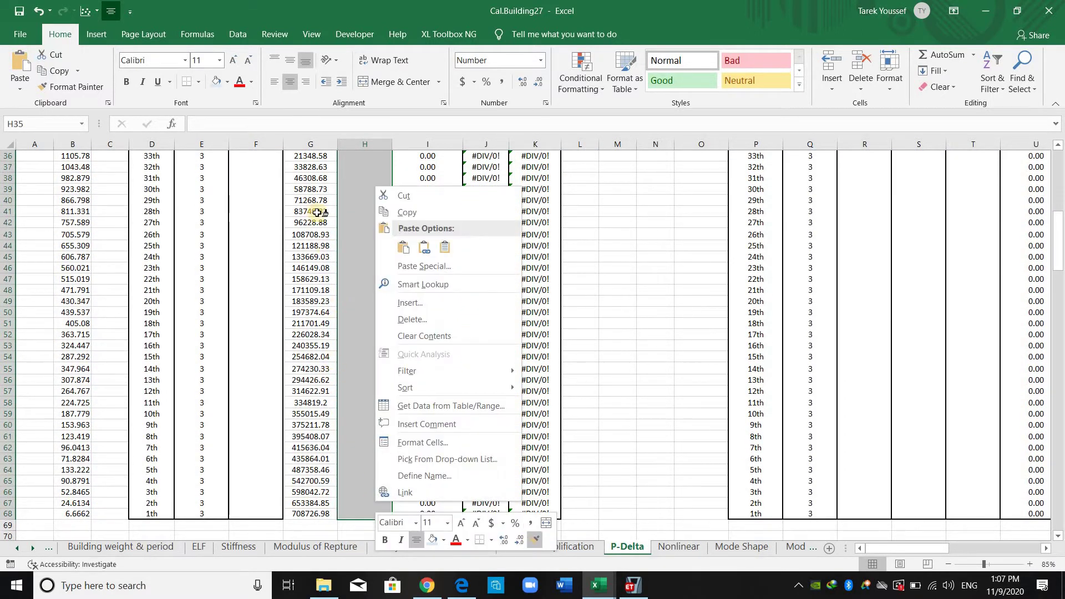
pyautogui.click(532, 523)
pyautogui.scroll(1, 319, 179)
pyautogui.scroll(1, 320, 179)
pyautogui.click(320, 178)
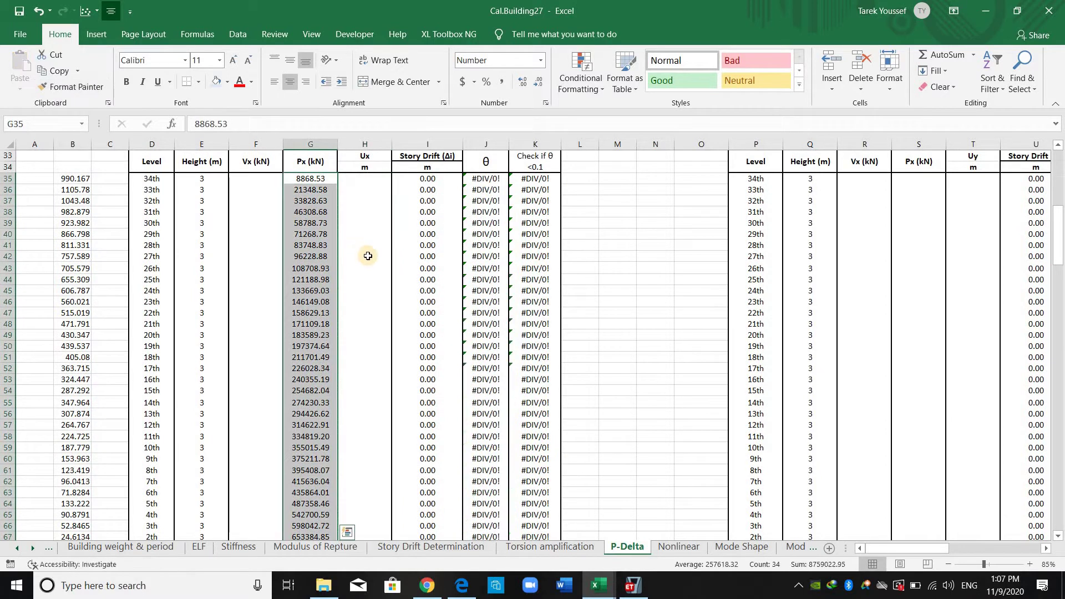
# Copy the ELF-X table's Px values into the Px column of the ELF-Y table, starting at the 34th level.
pyautogui.hotkey('ctrl', 'c')
pyautogui.click(908, 178)
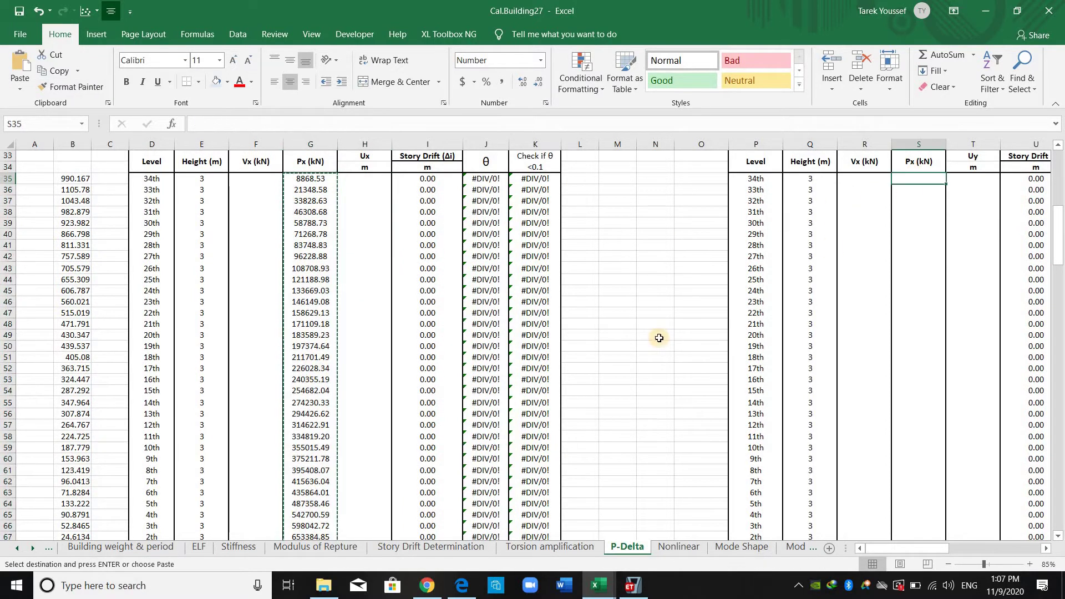
pyautogui.hotkey('ctrl', 'v')
pyautogui.click(655, 335)
pyautogui.keyDown('ctrl'); pyautogui.scroll(-2, 562, 373); pyautogui.keyUp('ctrl')
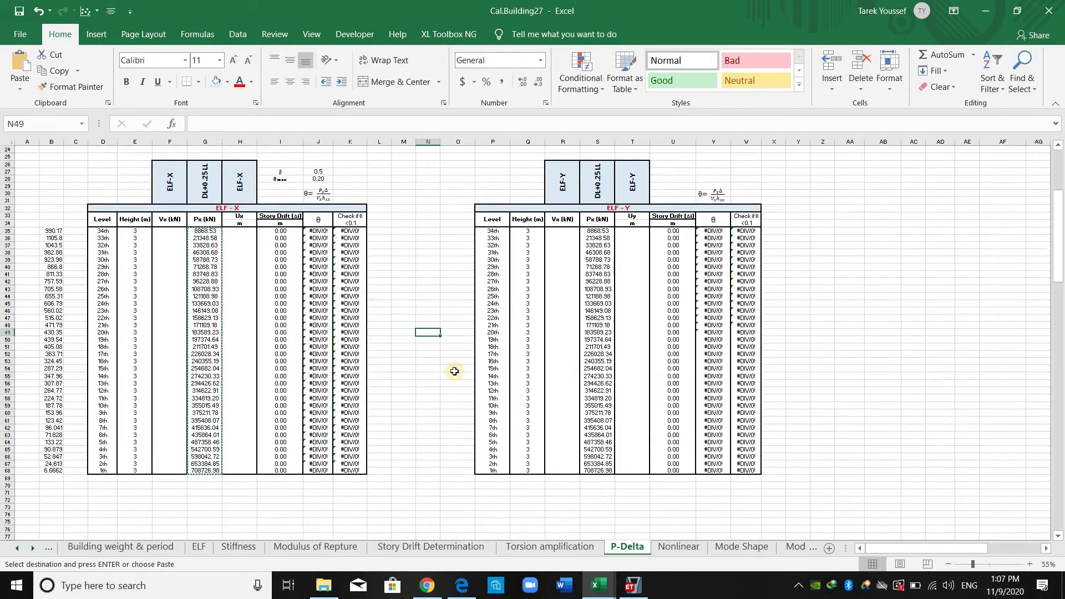
pyautogui.press('Escape')
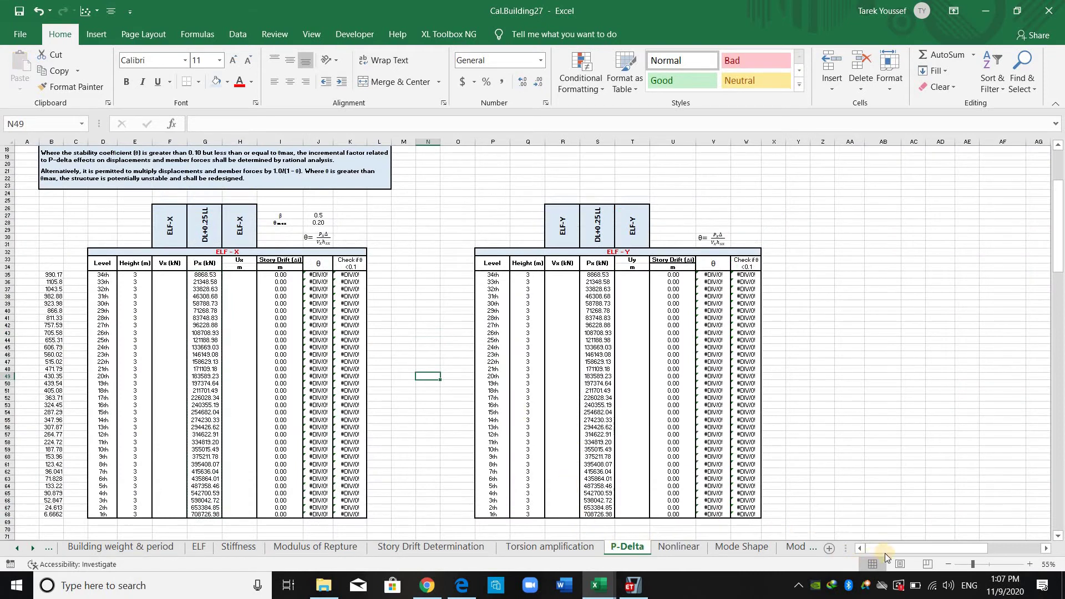
# Clear the linked story force values from B35 down in the column beside the ELF-X table.
pyautogui.keyDown('ctrl'); pyautogui.scroll(1, 885, 553); pyautogui.keyUp('ctrl')
pyautogui.moveTo(882, 552); pyautogui.dragTo(833, 542)
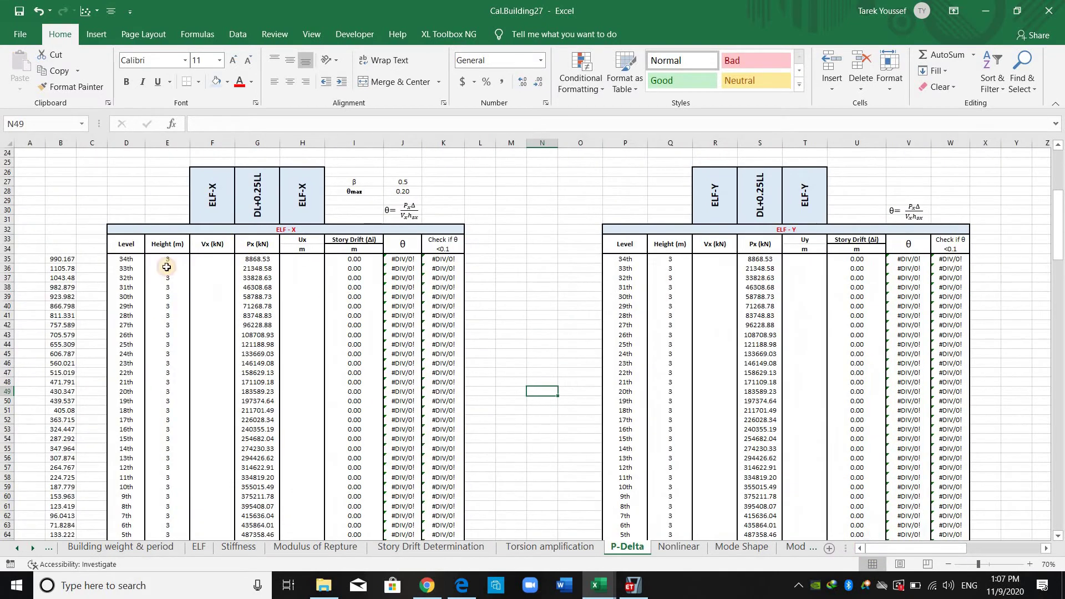
pyautogui.click(212, 244)
pyautogui.click(63, 266)
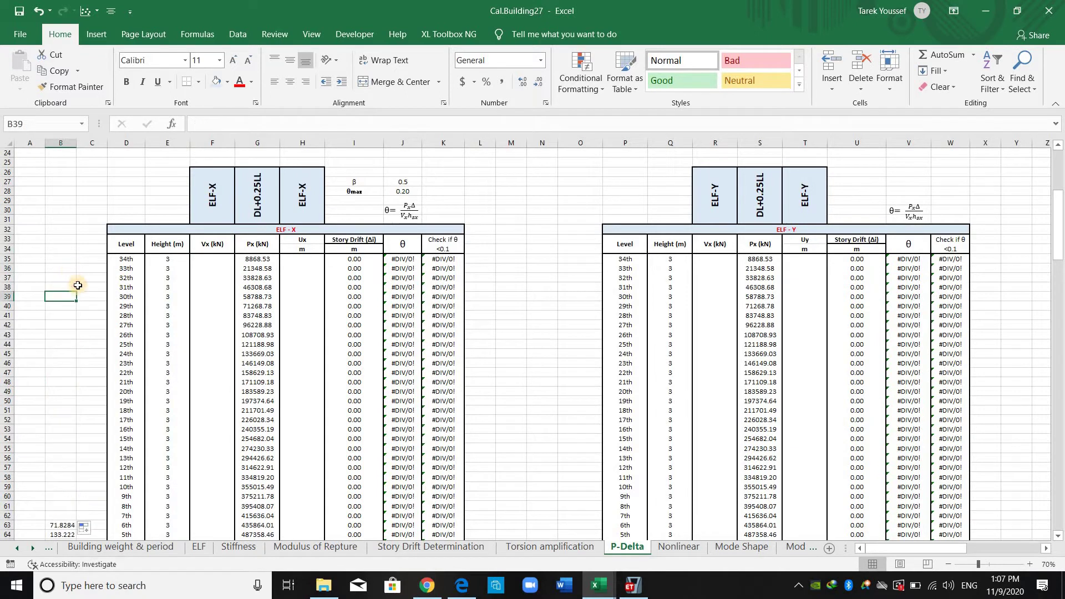
# Link B35 to the ETABS story force with =ELF!K32 and fill the formula down through B68.
pyautogui.press('Up')
pyautogui.press('Up')
pyautogui.press('Up')
pyautogui.press('Up')
pyautogui.write('=')
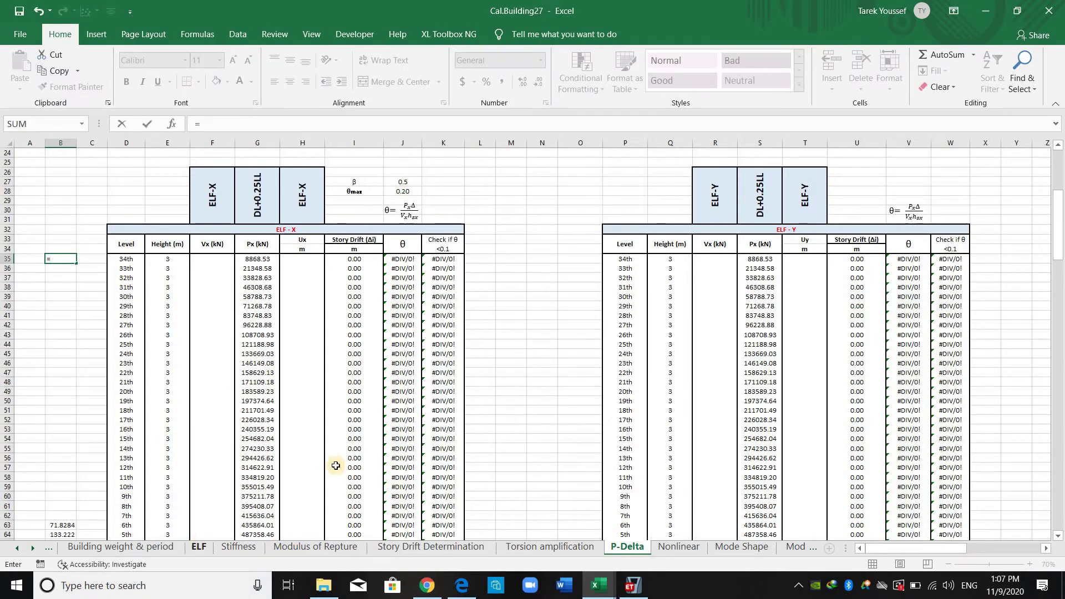
pyautogui.click(199, 546)
pyautogui.scroll(-3, 547, 309)
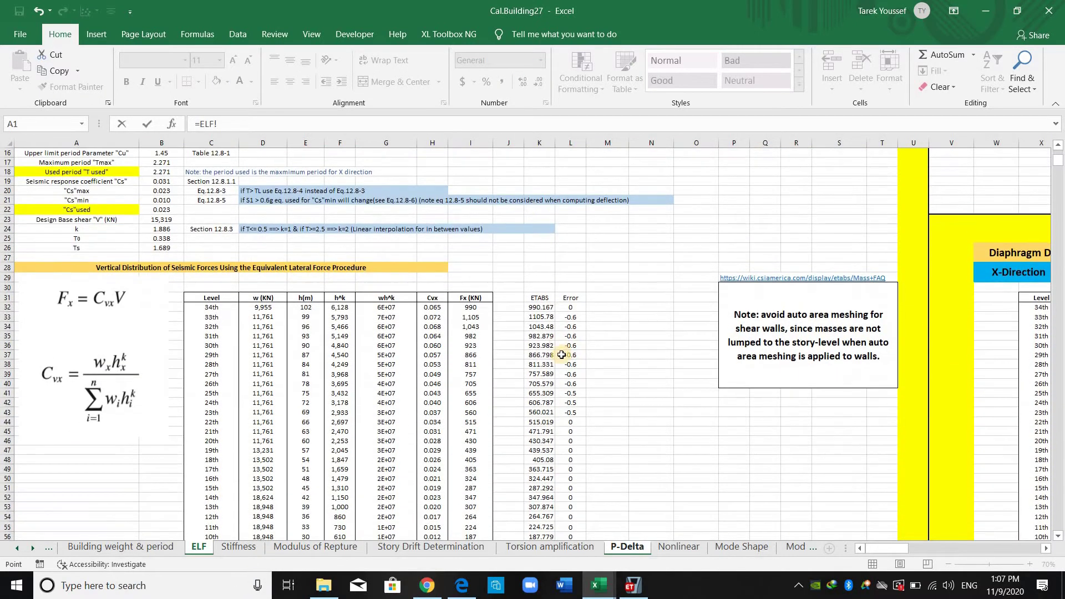
pyautogui.press('Return')
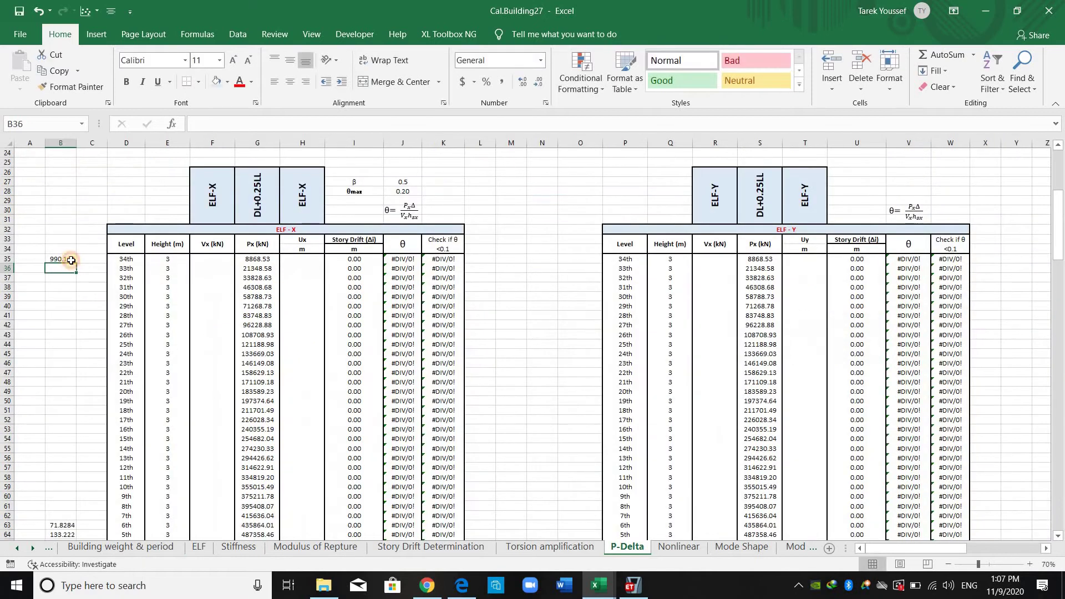
pyautogui.click(61, 259)
pyautogui.moveTo(76, 263); pyautogui.dragTo(77, 439)
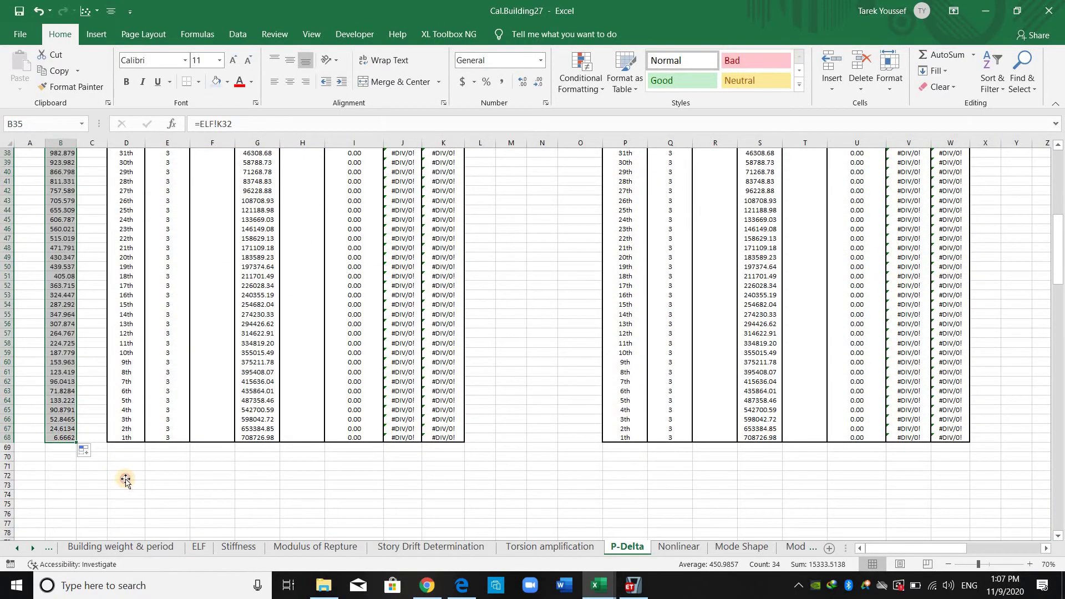
# Enter the cumulative shear formulas in the ELF-X Vx column: =B35 for the 34th level and =B36+F35 for the 33th level.
pyautogui.scroll(5, 219, 268)
pyautogui.click(214, 268)
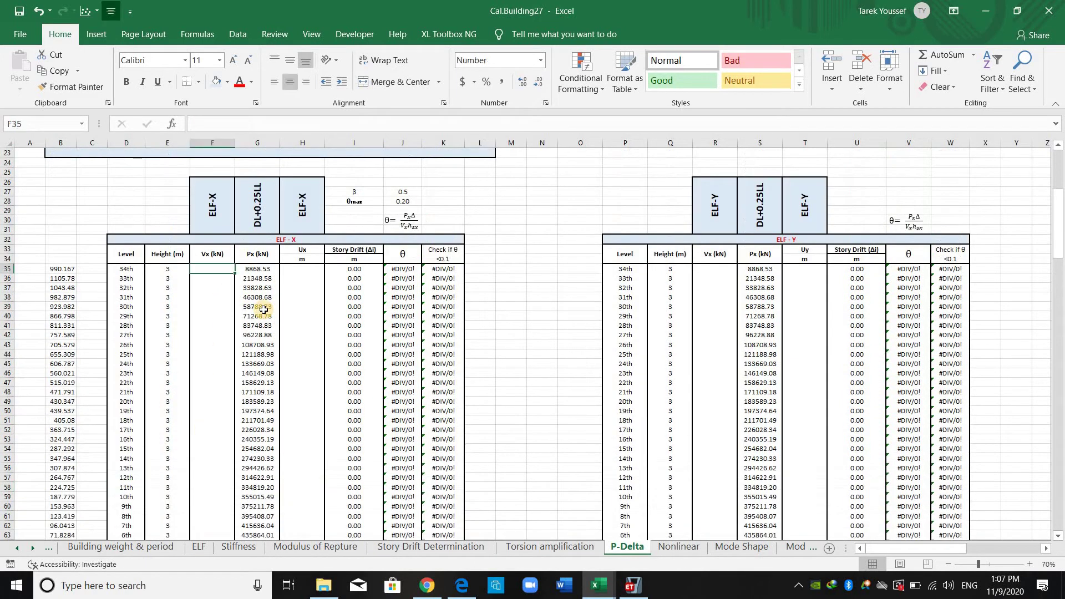
pyautogui.write('=')
pyautogui.click(66, 268)
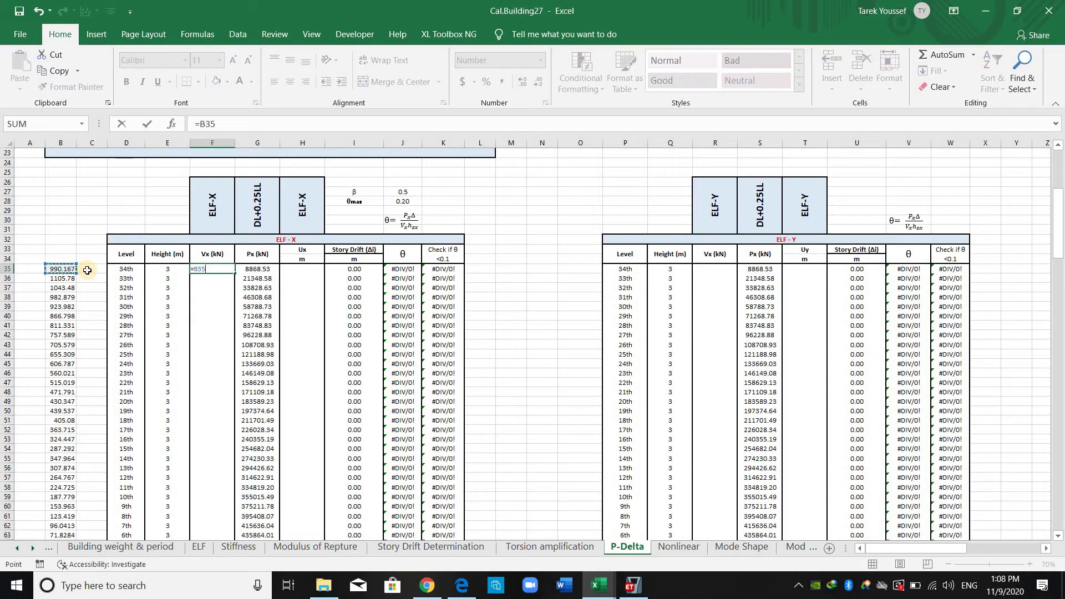
pyautogui.press('Return')
pyautogui.write('=')
pyautogui.click(58, 279)
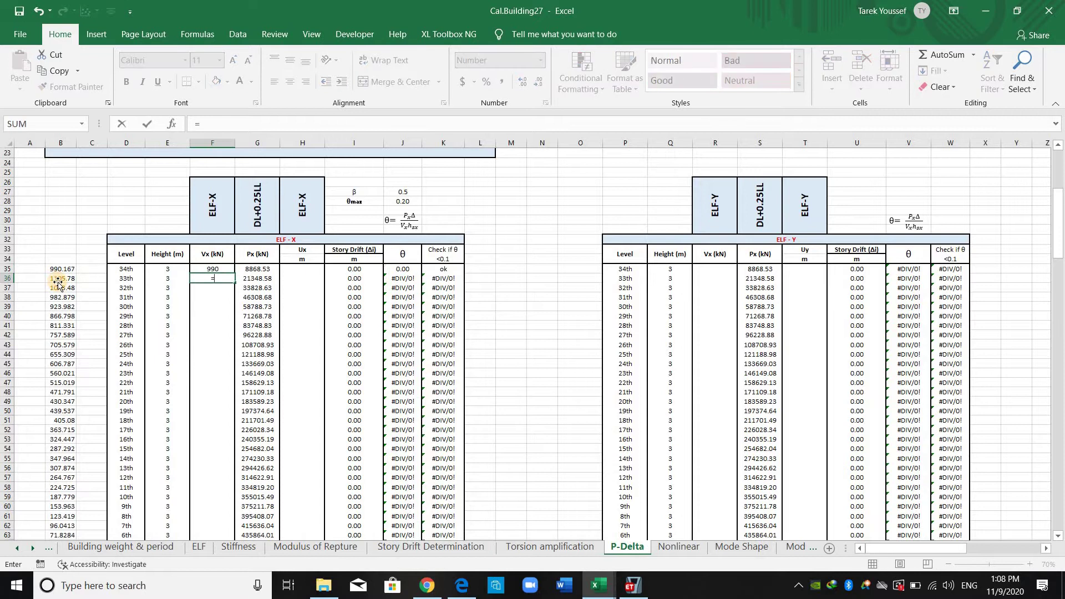
pyautogui.write('+')
pyautogui.click(213, 269)
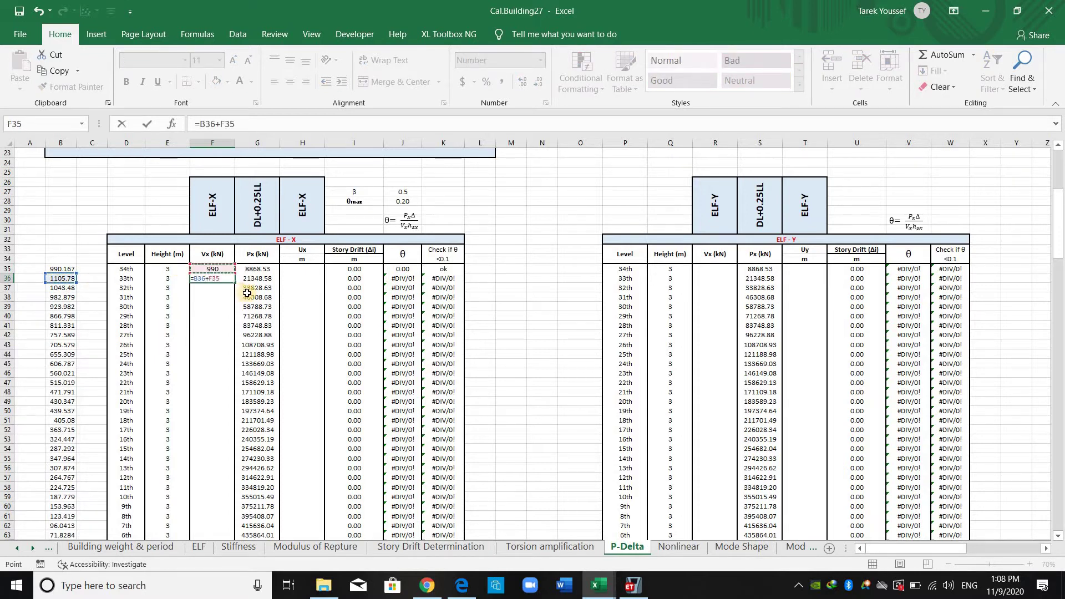
pyautogui.press('Return')
# Fill the cumulative Vx formula from F36 down to the 1th level in F68.
pyautogui.click(216, 279)
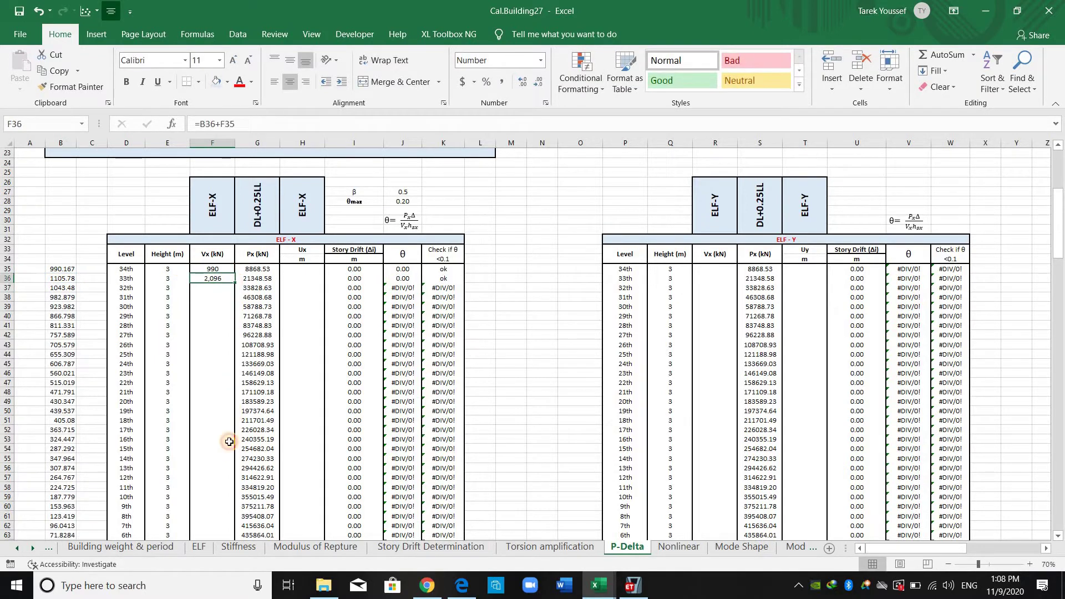
pyautogui.moveTo(234, 283); pyautogui.dragTo(230, 445)
pyautogui.scroll(-4, 228, 394)
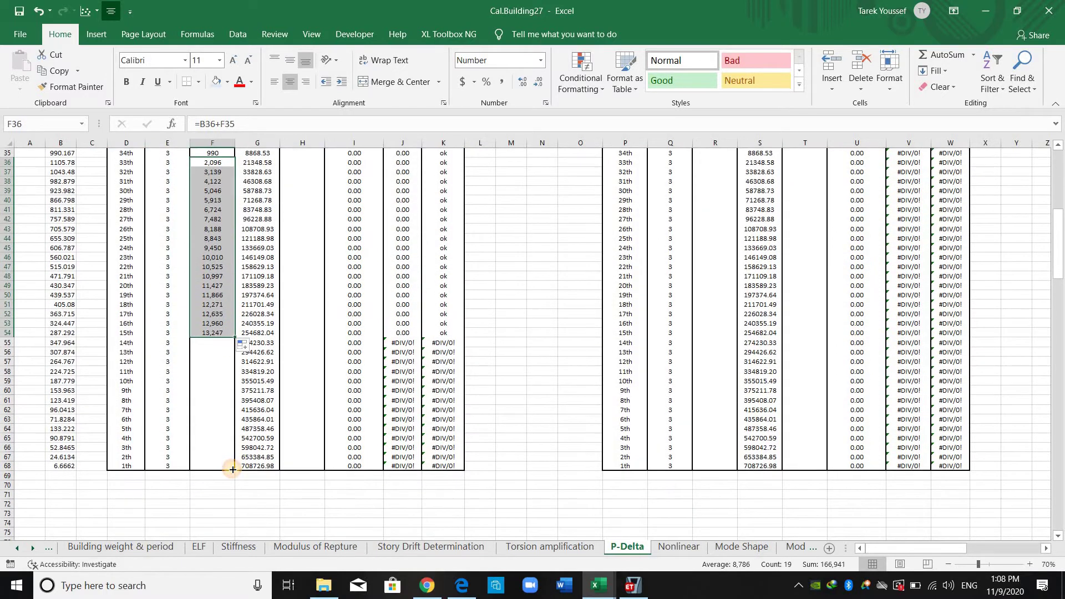
pyautogui.moveTo(235, 338); pyautogui.dragTo(221, 471)
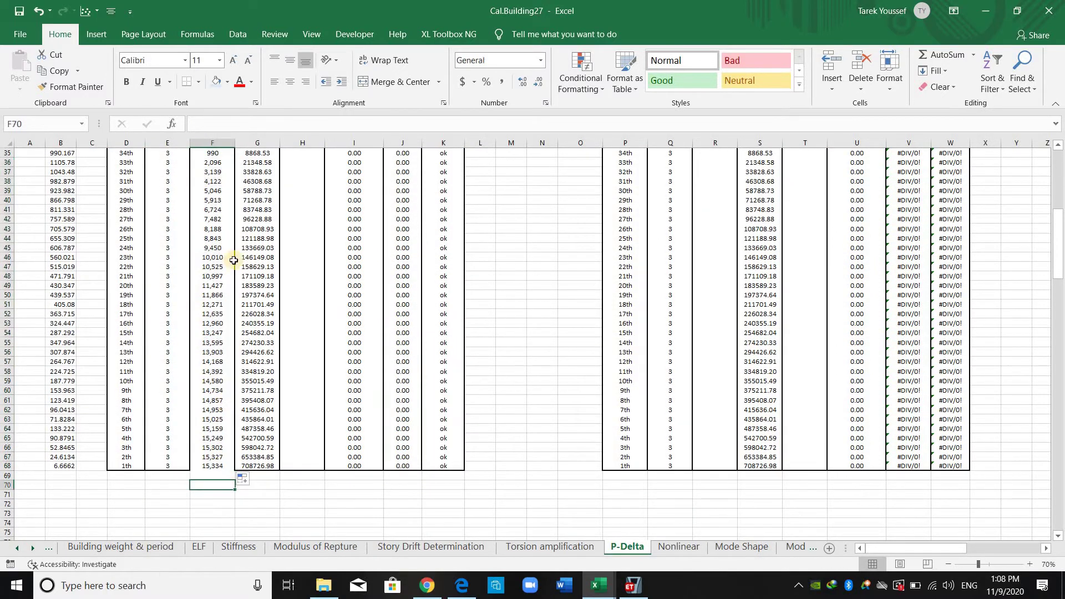
# Apply Thick Outside Borders to the ELF-X table's Vx values from F35 to F68.
pyautogui.scroll(2, 230, 219)
pyautogui.click(229, 218)
pyautogui.press('Up')
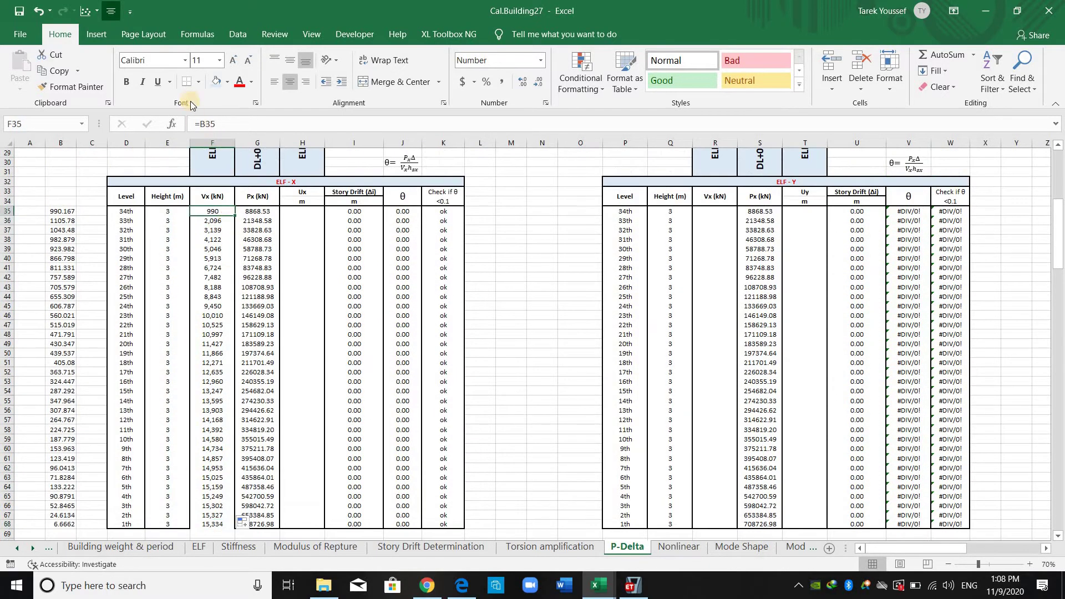
pyautogui.hotkey('ctrl', 'shift', 'Down')
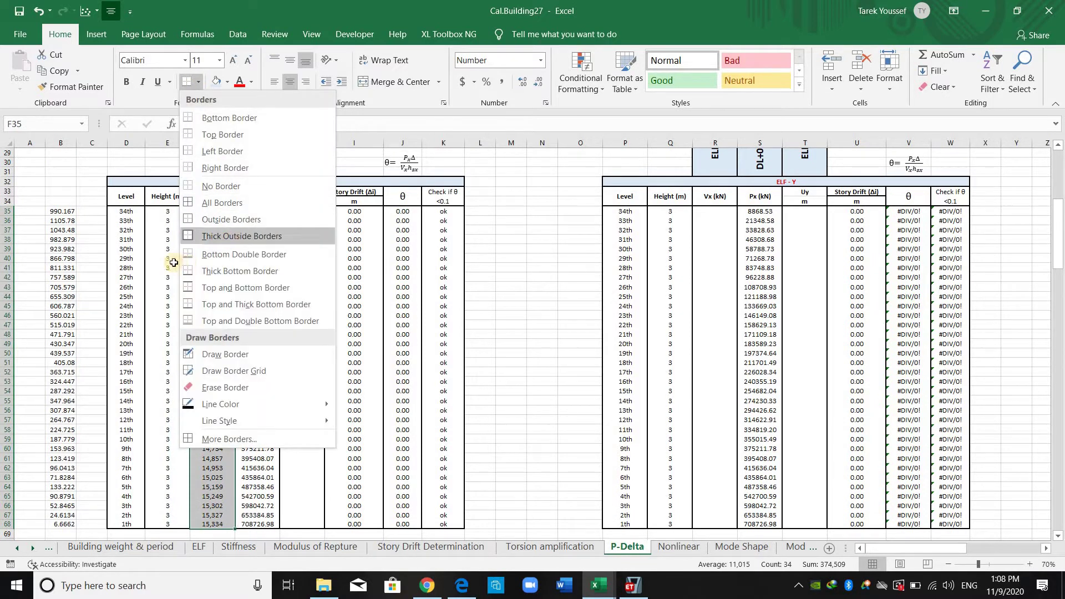
pyautogui.click(209, 235)
# Copy the cell formatting of the ELF-X Vx values onto the adjacent Px values with Format Painter.
pyautogui.rightClick(219, 234)
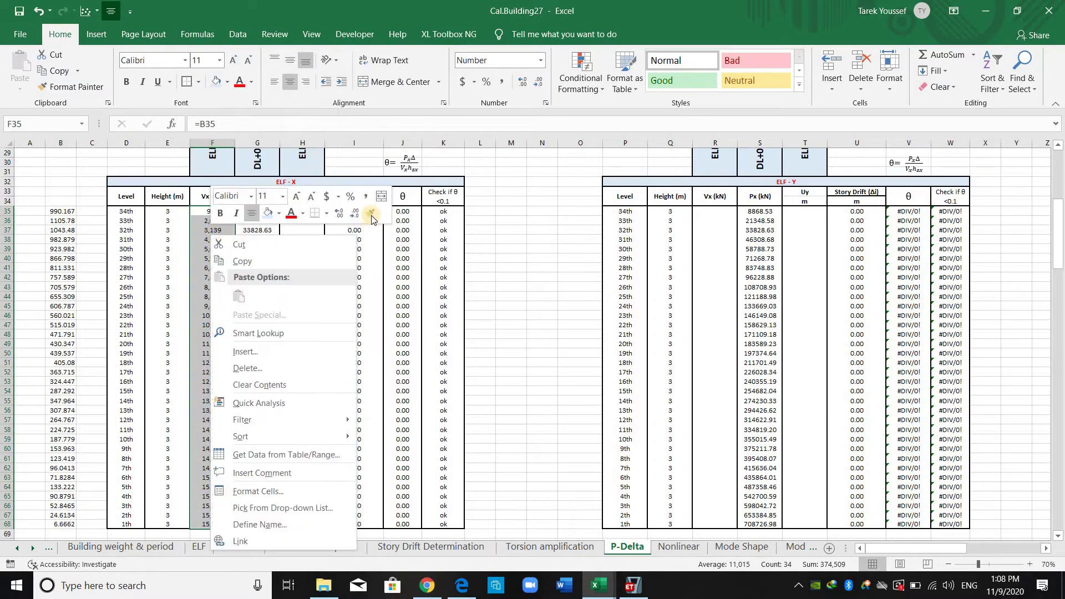
pyautogui.click(279, 237)
pyautogui.scroll(1, 572, 298)
pyautogui.press('Right')
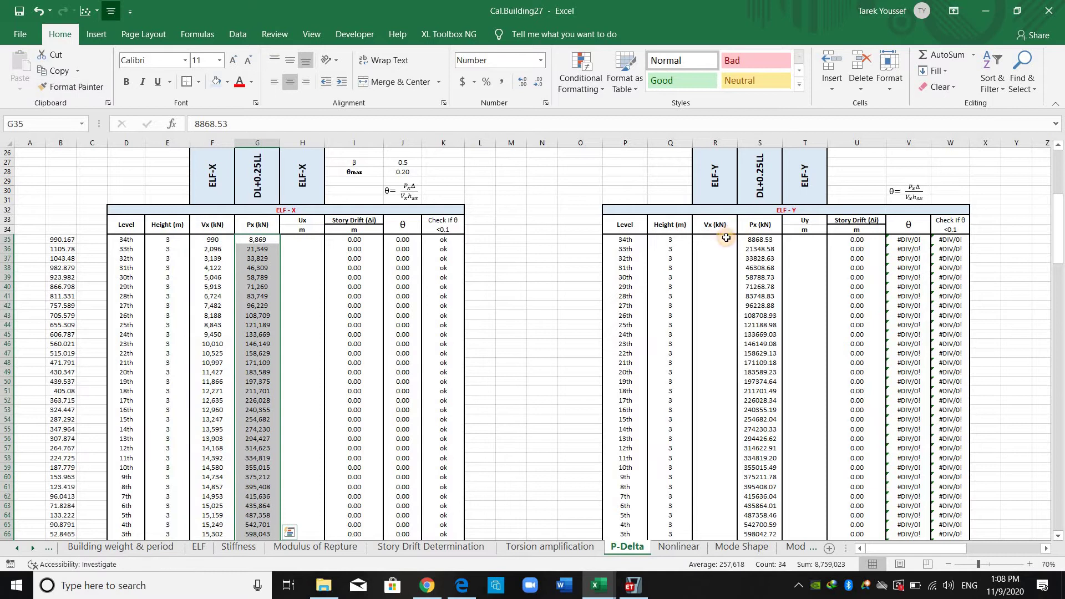
# Fill the ELF-Y table's Vx column with links to the ELF-X shears, starting with =F35 at the 34th level.
pyautogui.click(715, 239)
pyautogui.write('=')
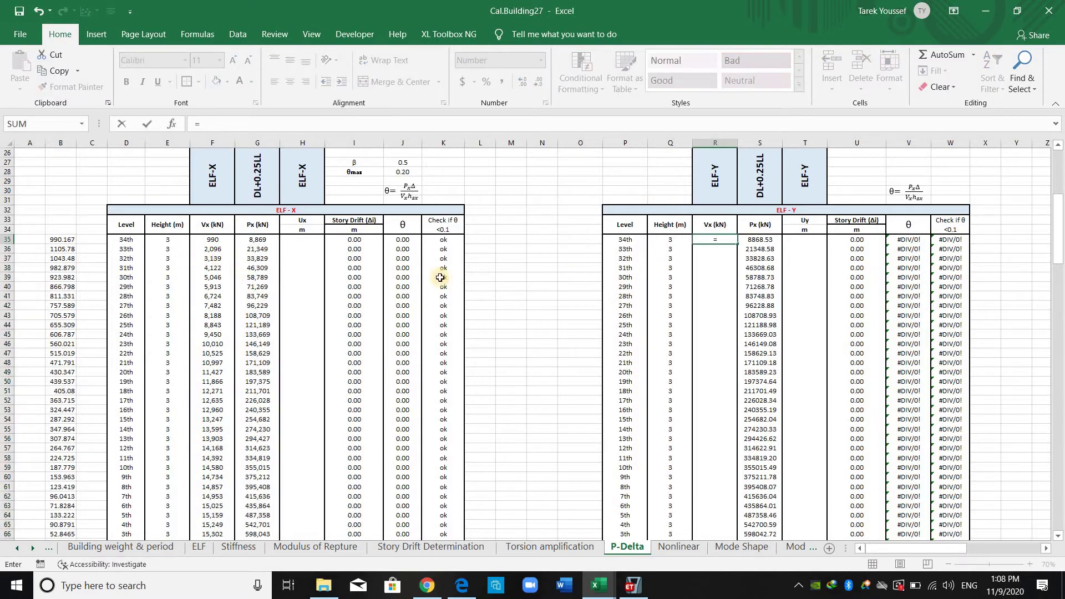
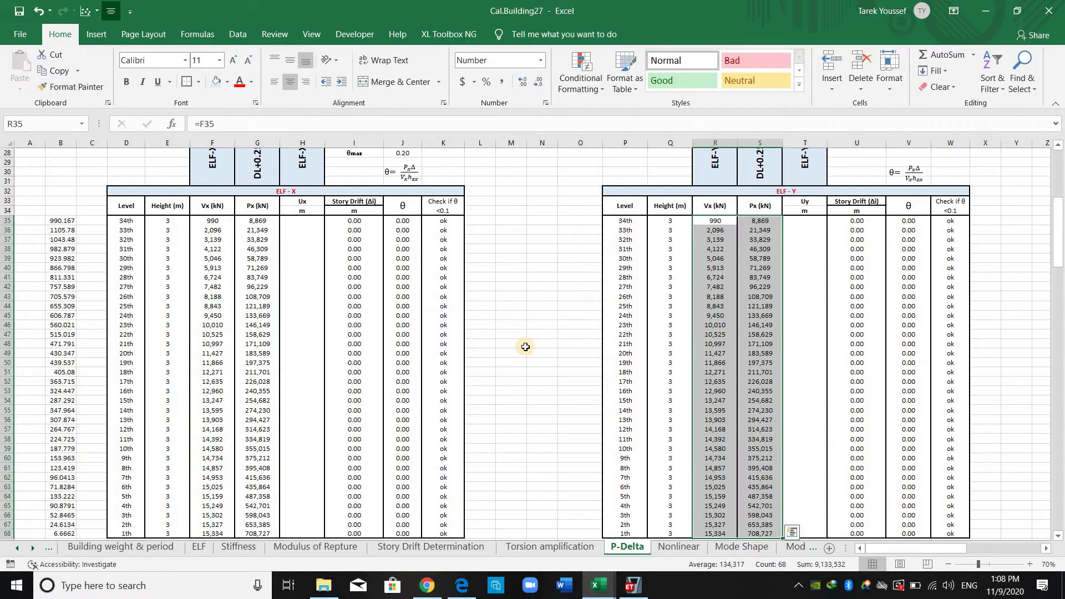
# Select a cell in the empty ELF-X Ux column, then switch to ETABS and close the Story Forces table.
pyautogui.scroll(1, 333, 266)
pyautogui.click(306, 252)
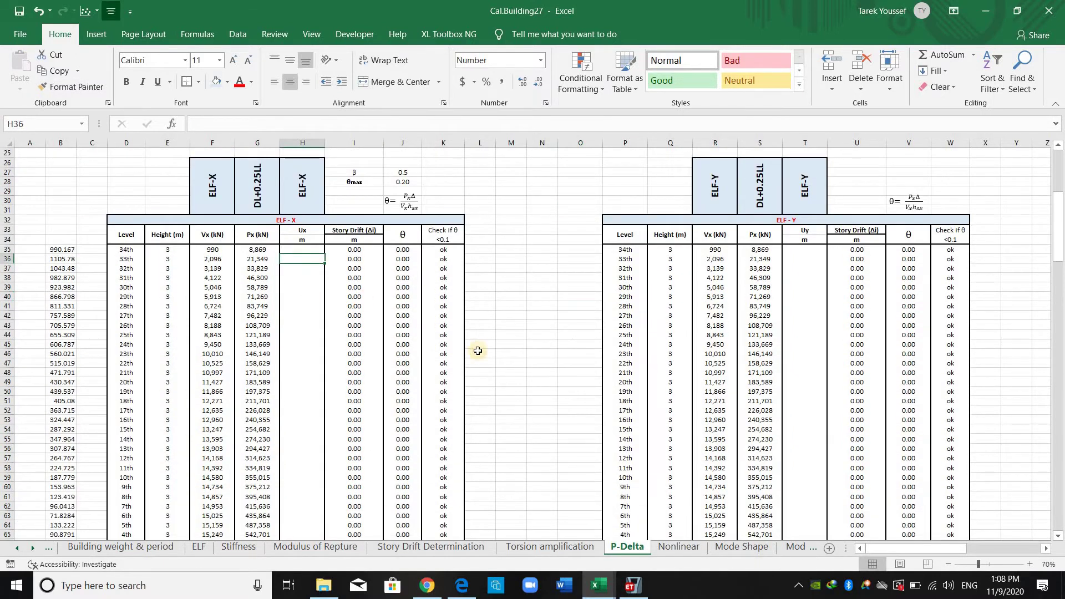
pyautogui.click(633, 588)
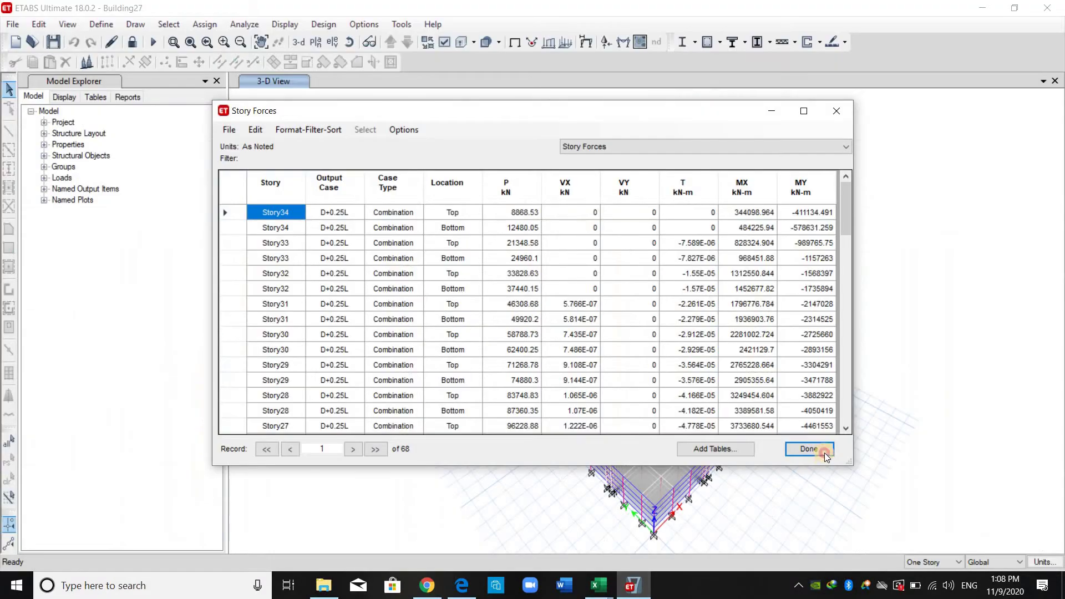
pyautogui.click(820, 449)
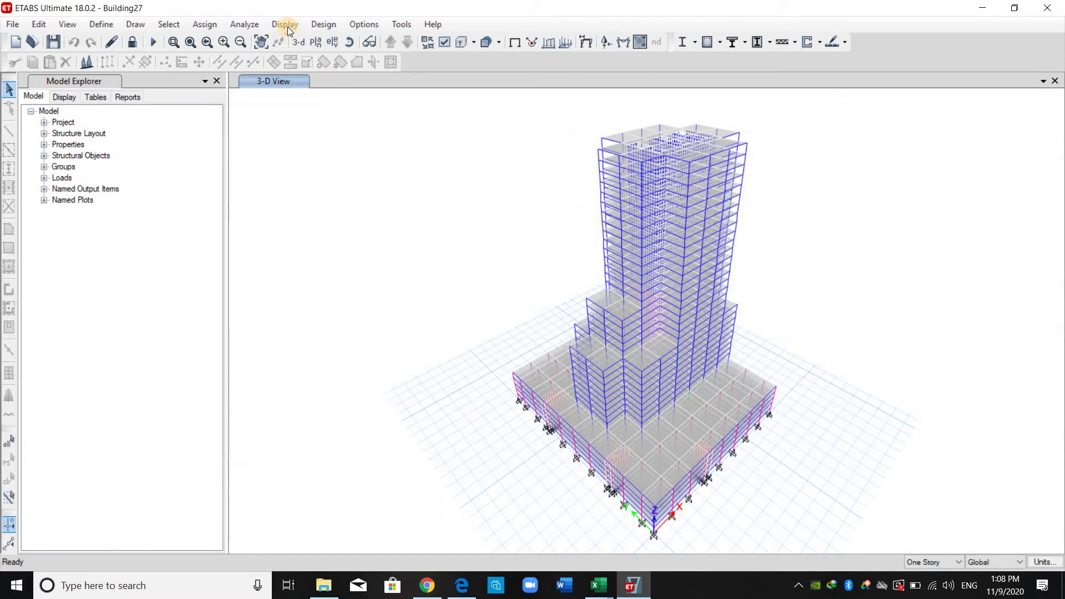
# Show the Story34 plan view and, with All Stories active, select the joint at the middle core's central wall end.
pyautogui.hotkey('alt', 'd')
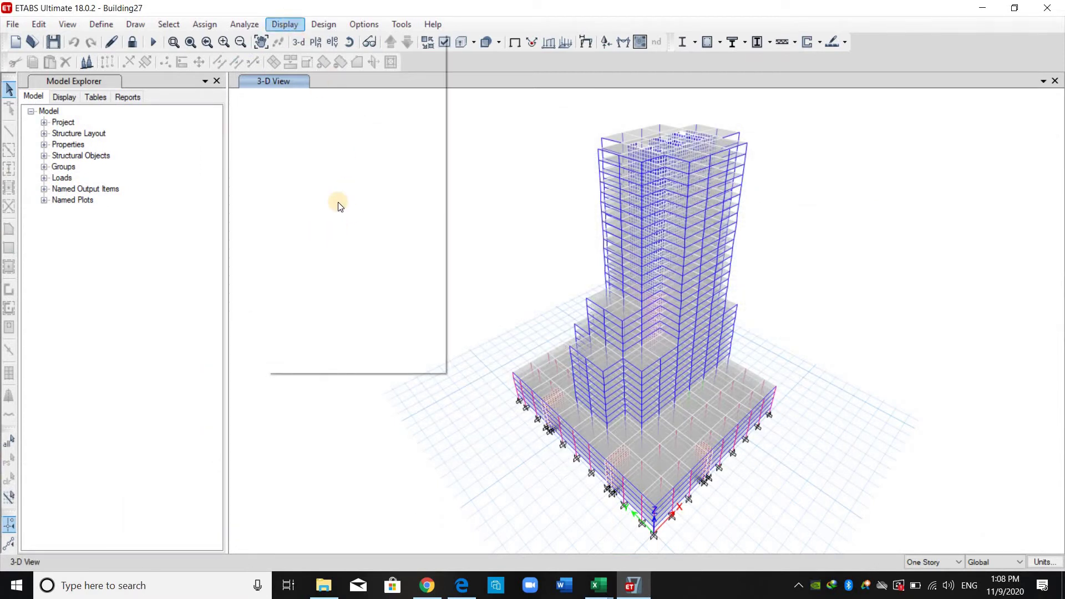
pyautogui.click(324, 45)
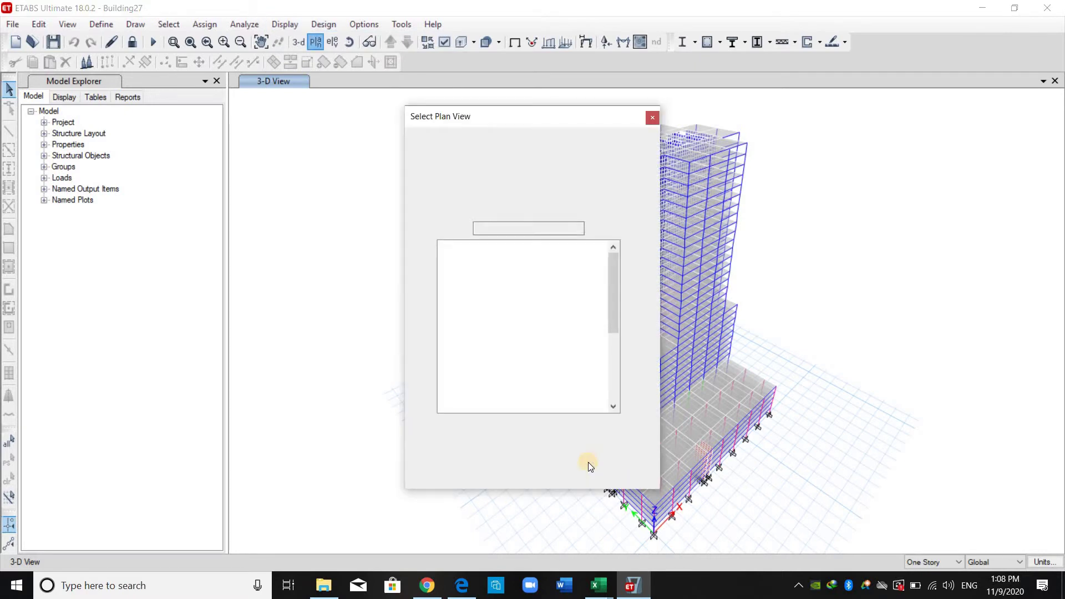
pyautogui.click(525, 457)
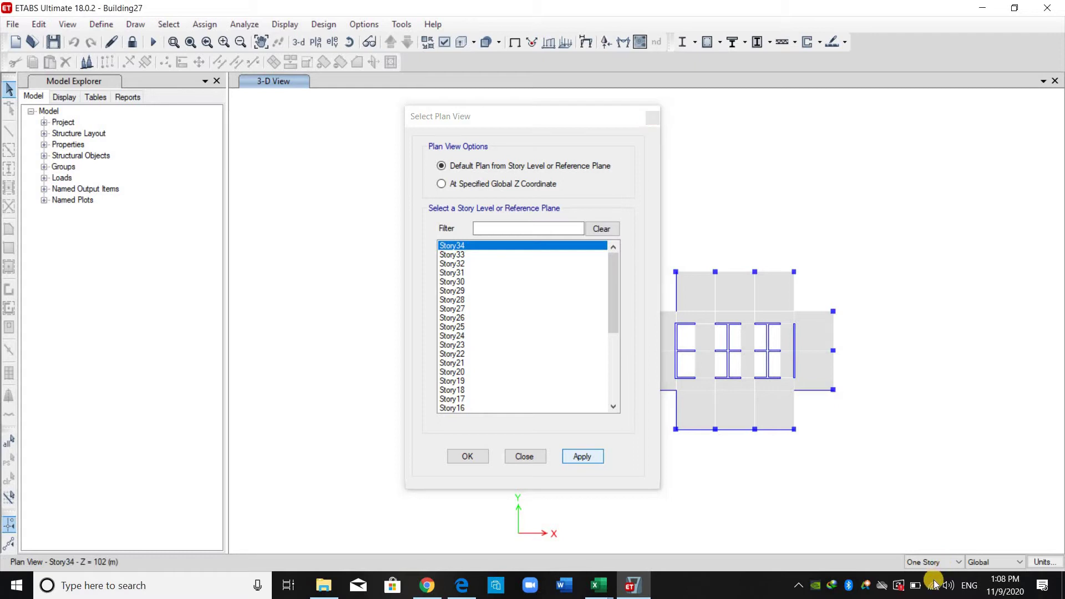
pyautogui.click(943, 564)
pyautogui.click(726, 347)
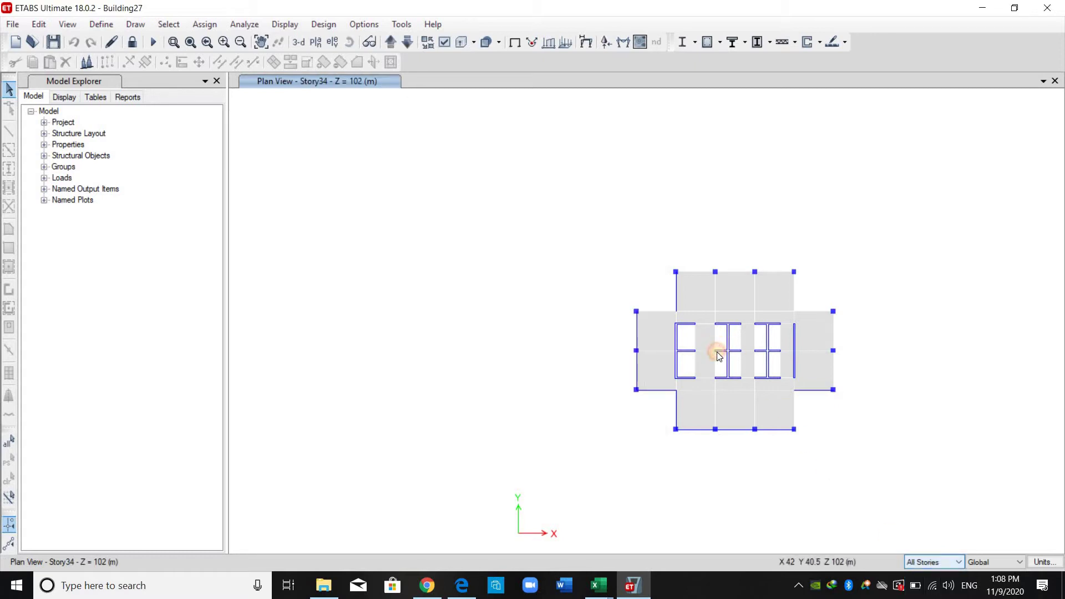
# Open the display table selection and choose EQX and EQY as the result load cases.
pyautogui.click(283, 24)
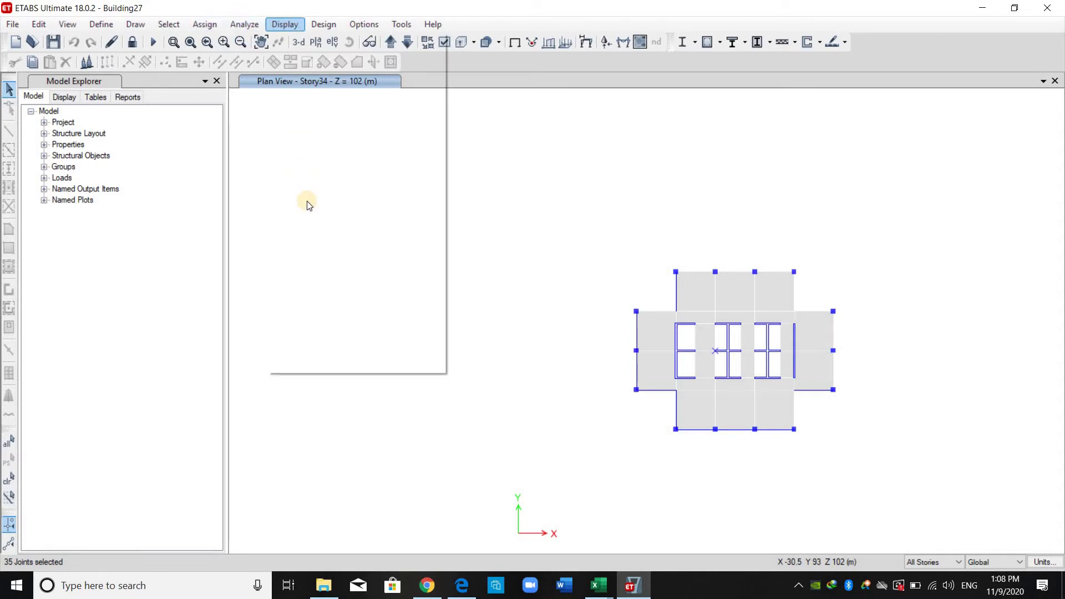
pyautogui.click(479, 381)
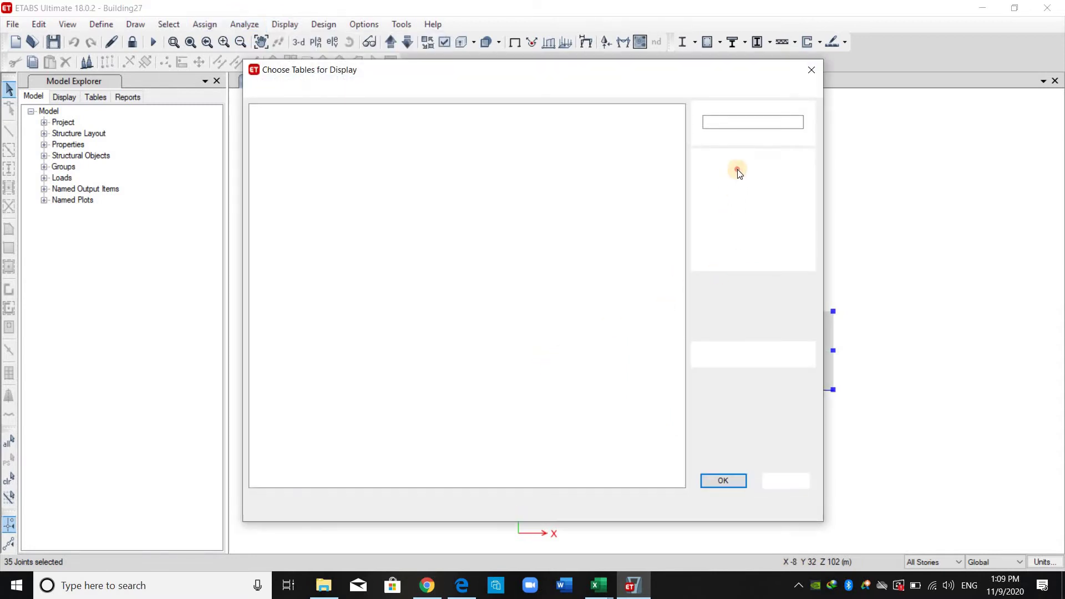
pyautogui.click(738, 171)
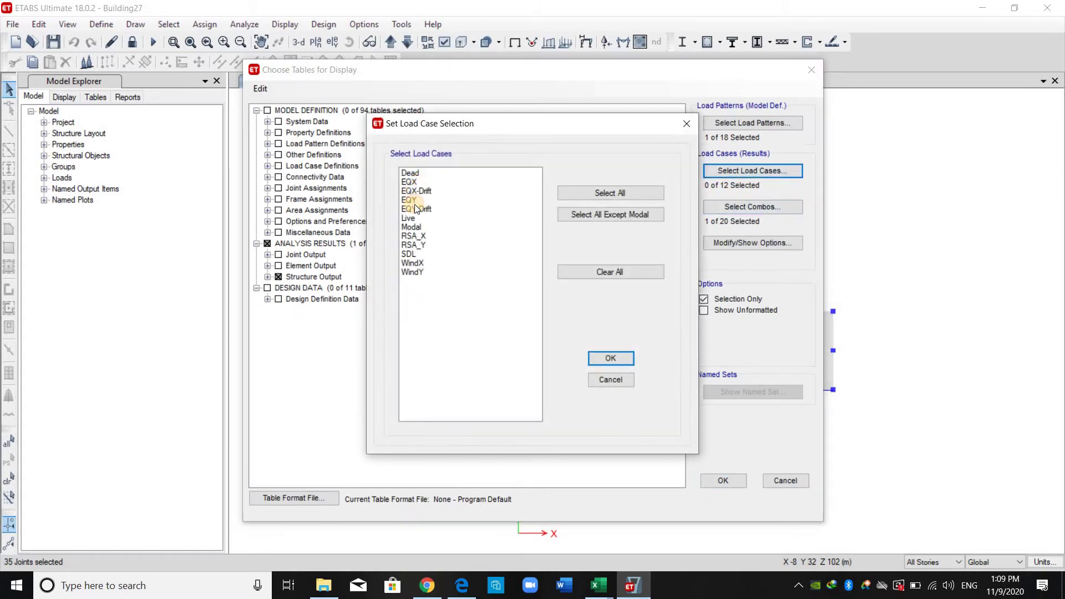
pyautogui.click(410, 182)
pyautogui.keyDown('ctrl'); pyautogui.click(410, 200); pyautogui.keyUp('ctrl')
pyautogui.click(626, 358)
# Clear all selected load patterns and load combinations for the displayed tables.
pyautogui.click(733, 127)
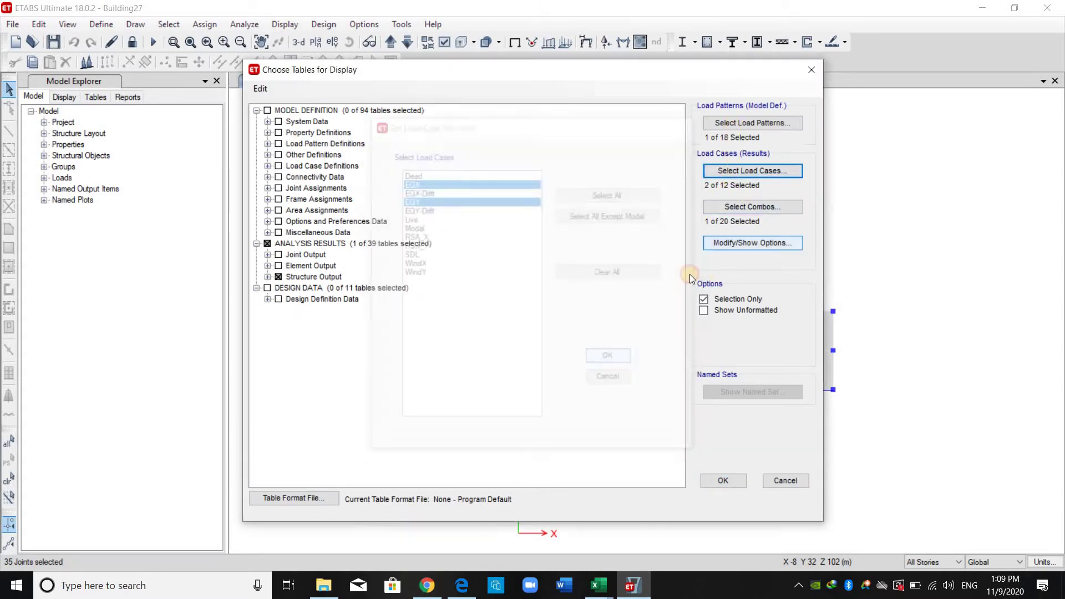
pyautogui.click(610, 352)
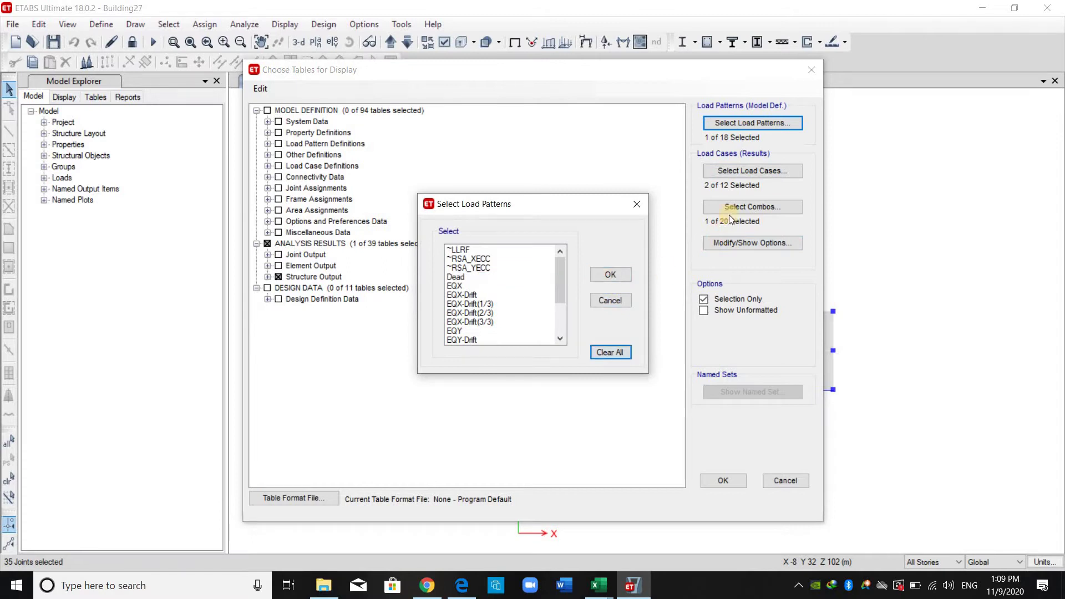
pyautogui.click(610, 275)
pyautogui.click(752, 206)
pyautogui.click(631, 271)
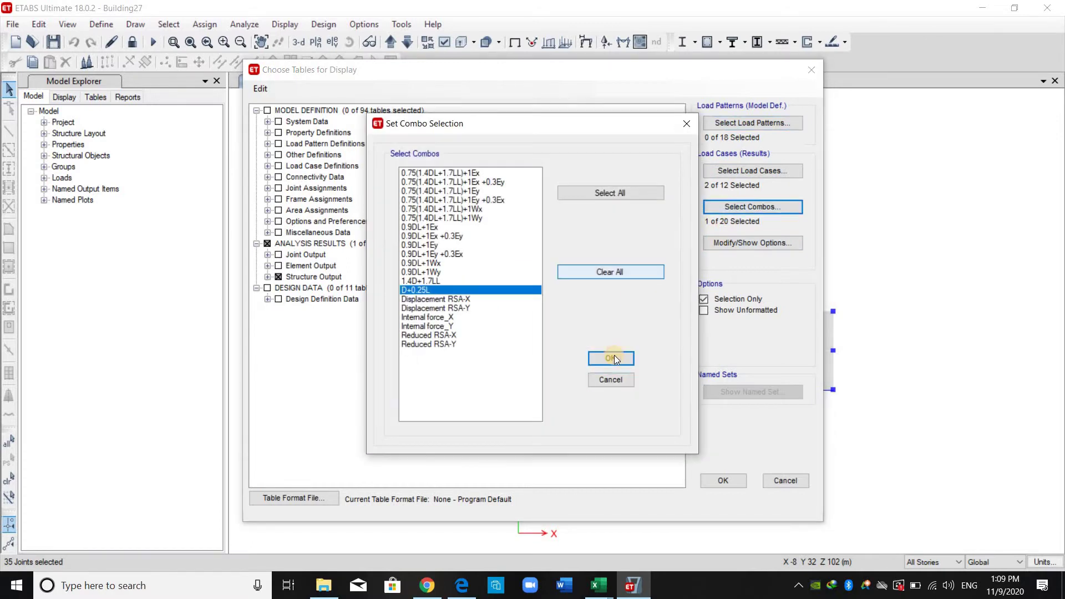
pyautogui.click(612, 357)
# Deselect the Story Forces table under Other Output Items and expand the Joint Output results.
pyautogui.click(267, 277)
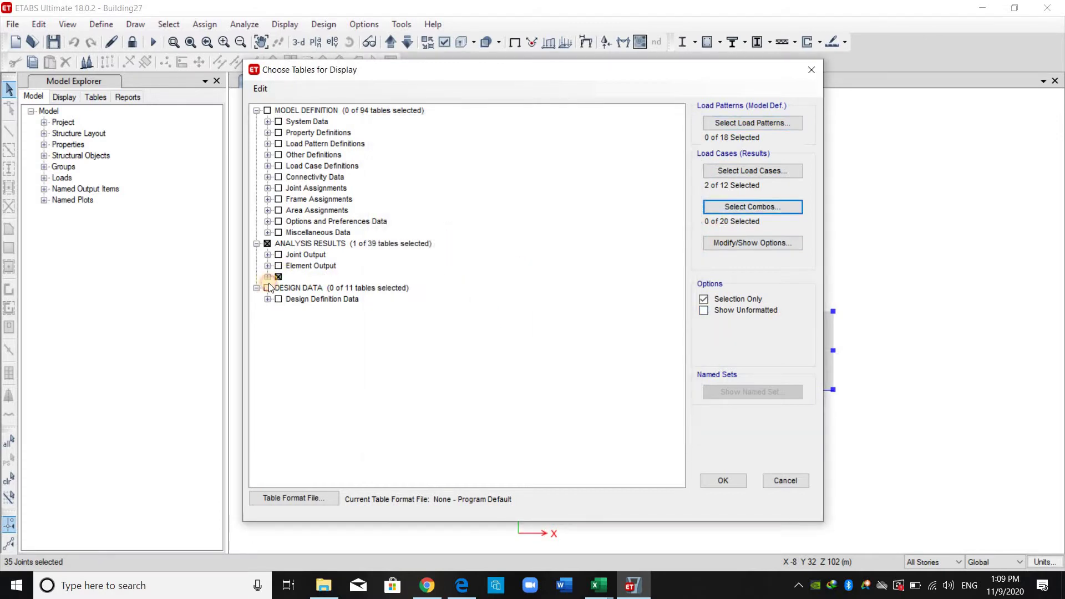
pyautogui.click(278, 310)
pyautogui.click(298, 334)
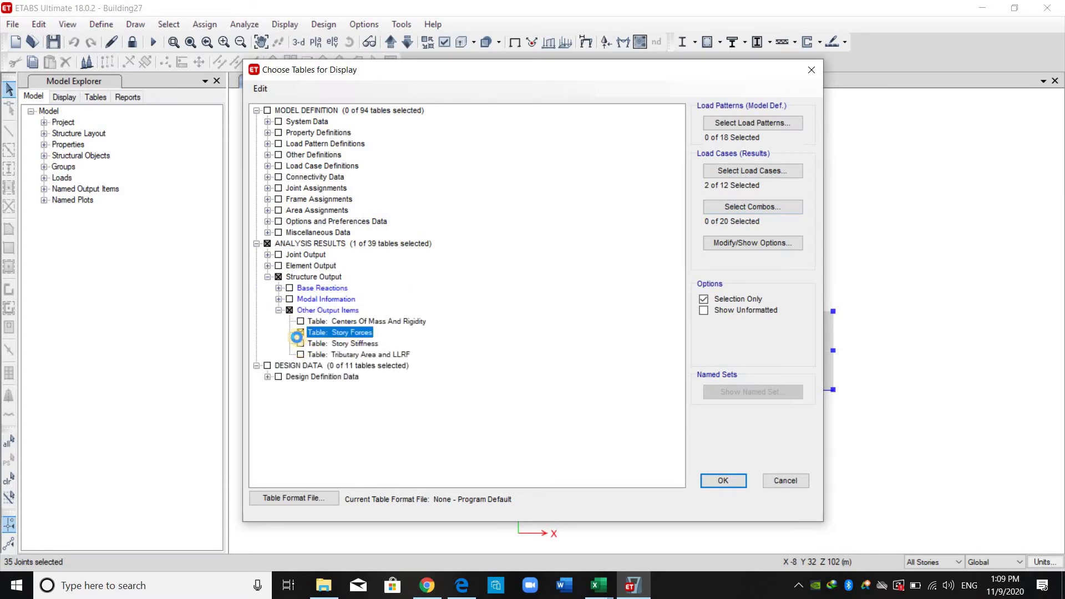
pyautogui.press('space')
pyautogui.click(267, 255)
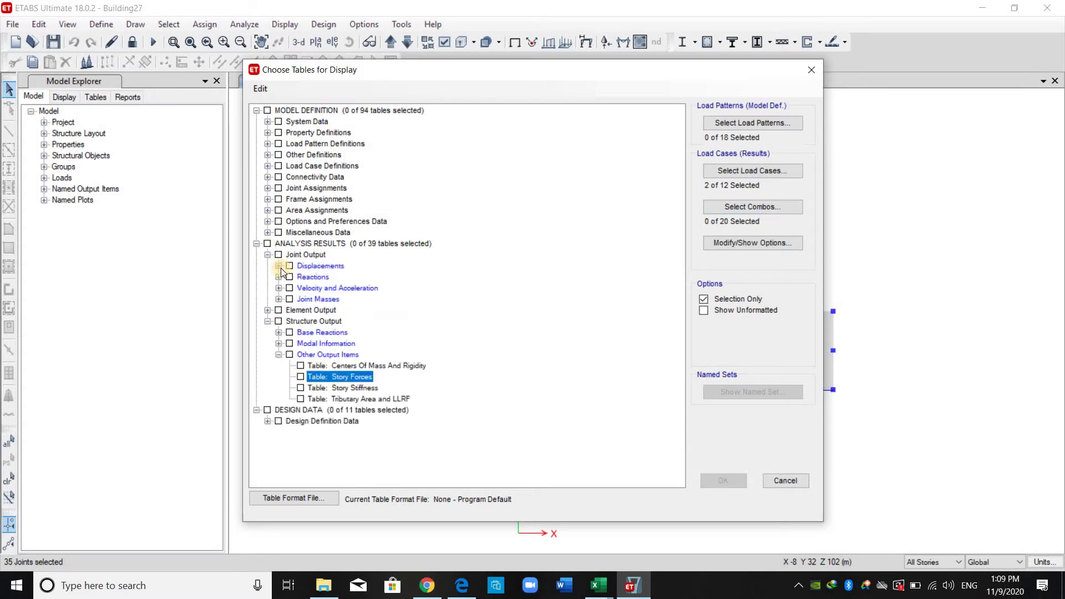
# Display the Joint Displacements table for the selected joints and export it to Excel.
pyautogui.click(308, 277)
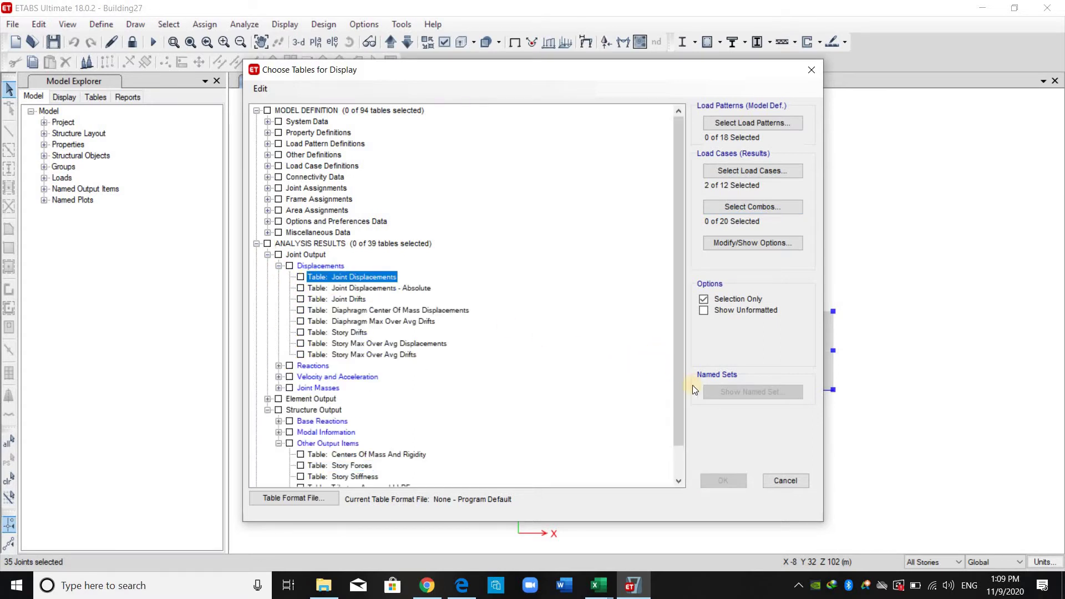
pyautogui.click(725, 480)
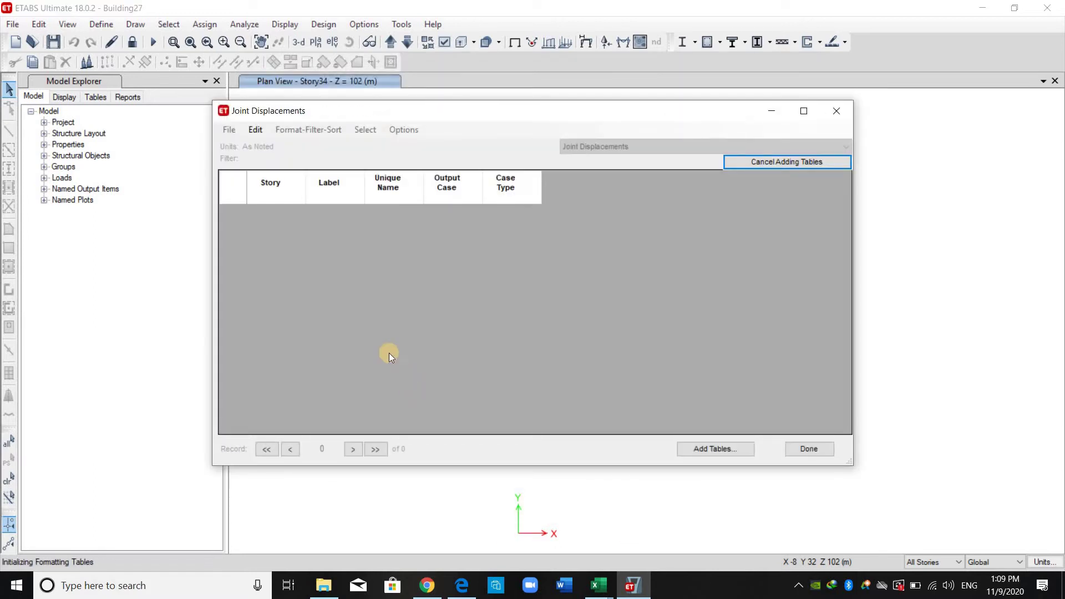
pyautogui.click(230, 135)
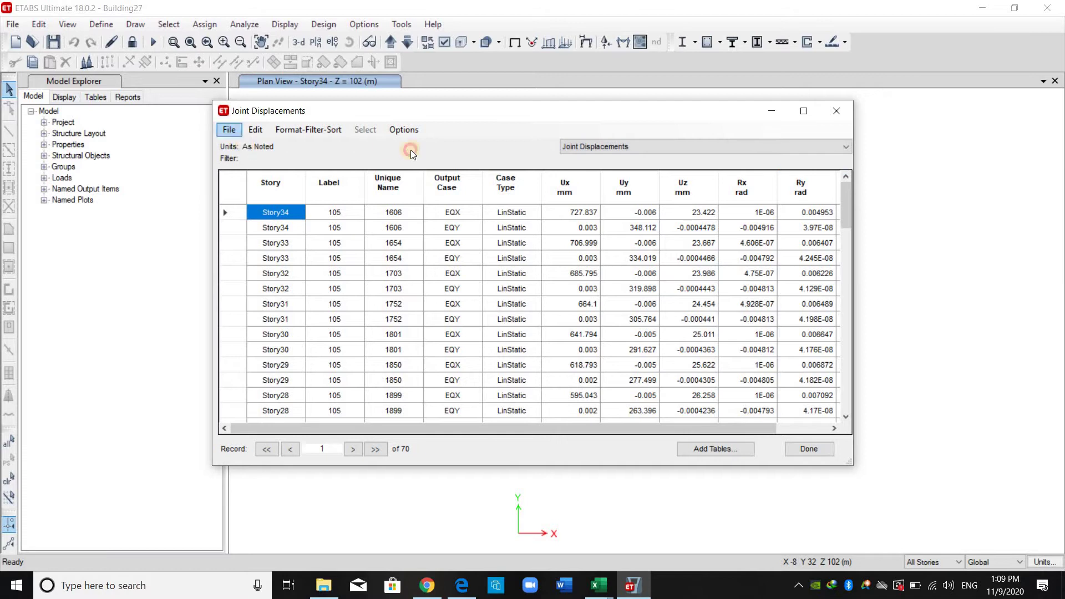
pyautogui.click(463, 147)
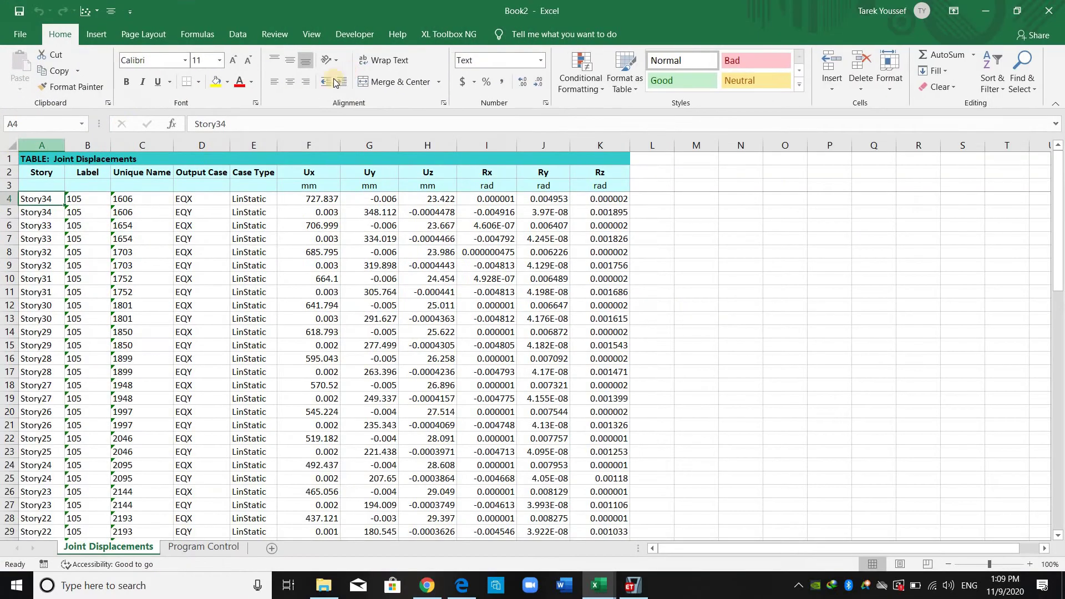
# Centre all cells of the exported Joint Displacements sheet and add filters to its header row.
pyautogui.hotkey('ctrl', 'a')
pyautogui.click(287, 241)
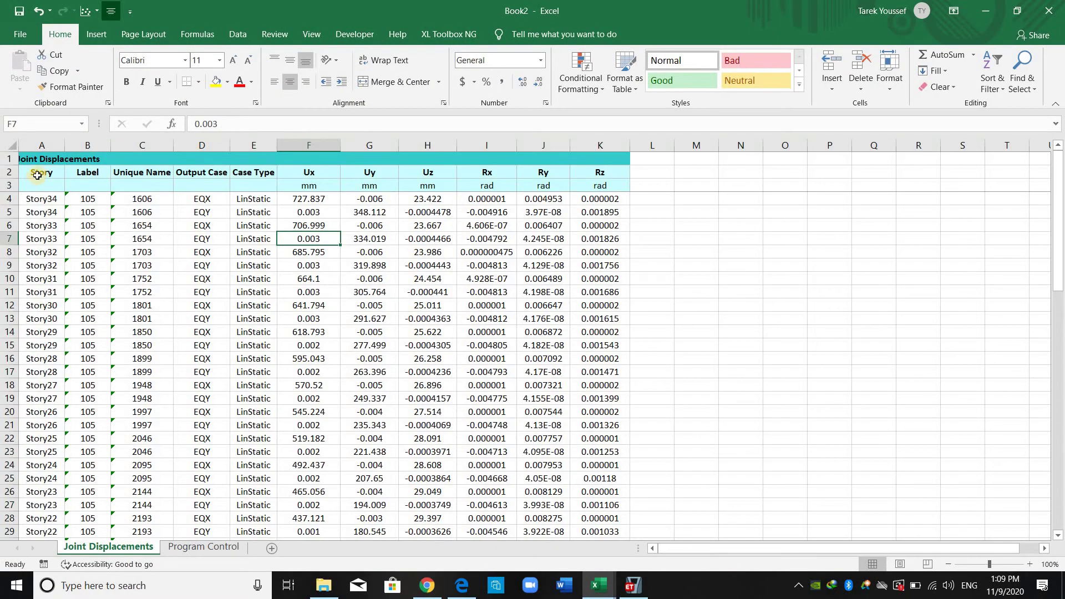
pyautogui.moveTo(42, 172); pyautogui.dragTo(600, 172)
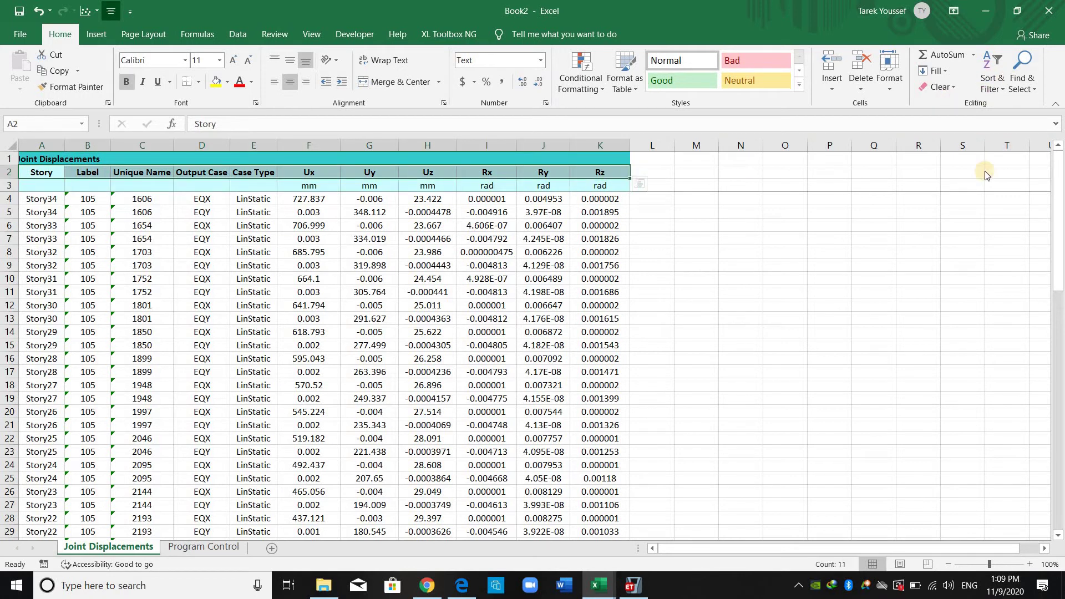
pyautogui.click(991, 80)
pyautogui.click(1004, 155)
# Filter the Output Case column to show only EQX rows.
pyautogui.click(182, 247)
pyautogui.click(223, 172)
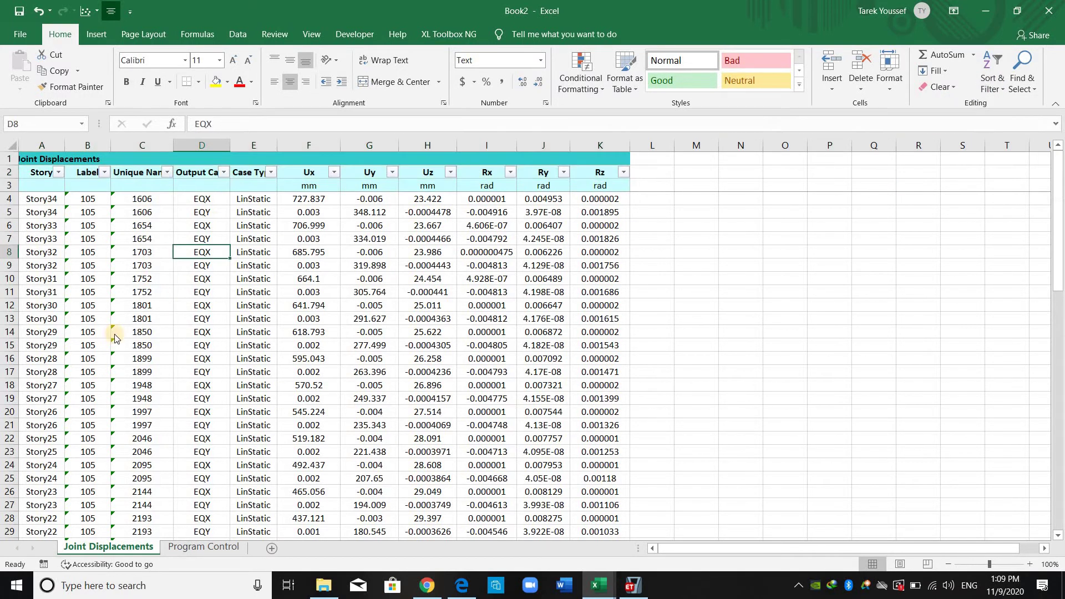
pyautogui.click(102, 326)
pyautogui.click(98, 337)
pyautogui.click(148, 451)
pyautogui.click(308, 288)
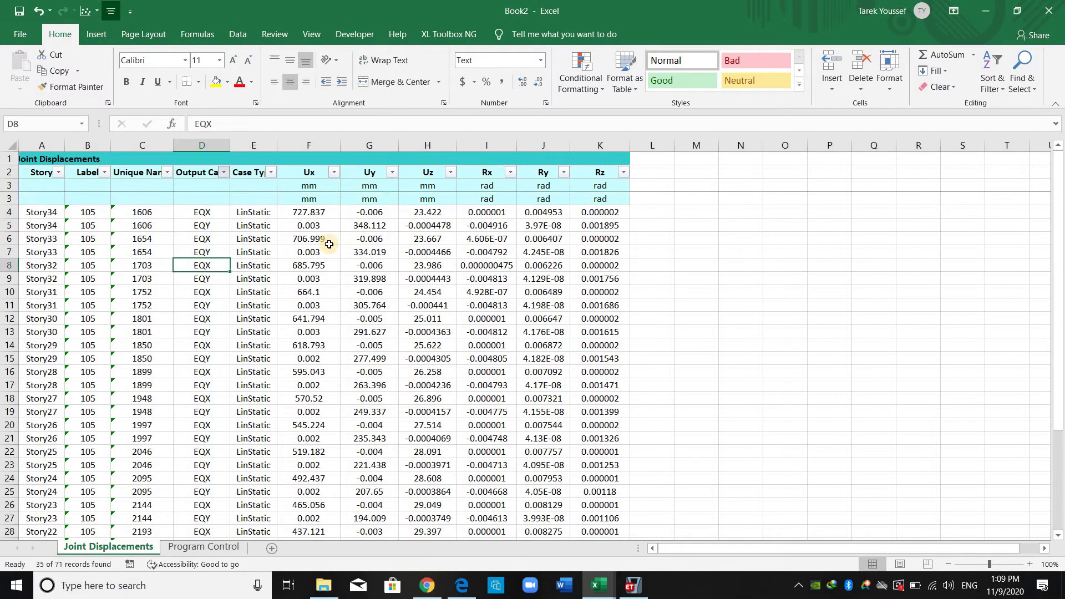
# Copy the EQX Ux values for Story34 to Story1 and paste them from M35 in Cal.Building27's P-Delta sheet.
pyautogui.moveTo(326, 187); pyautogui.dragTo(311, 517)
pyautogui.hotkey('ctrl', 'c')
pyautogui.click(597, 584)
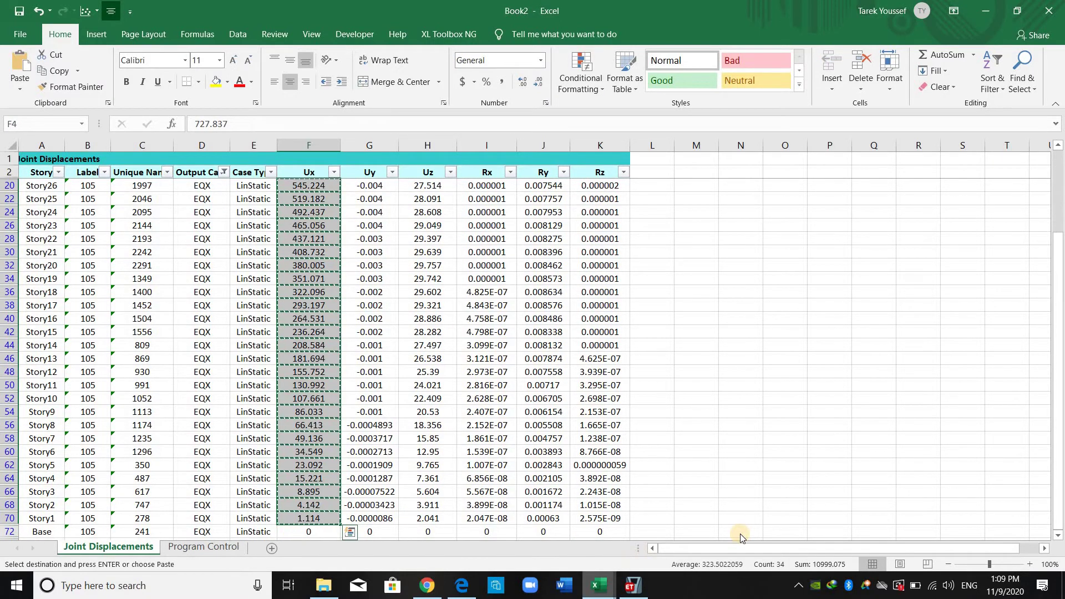
pyautogui.click(449, 524)
pyautogui.click(510, 249)
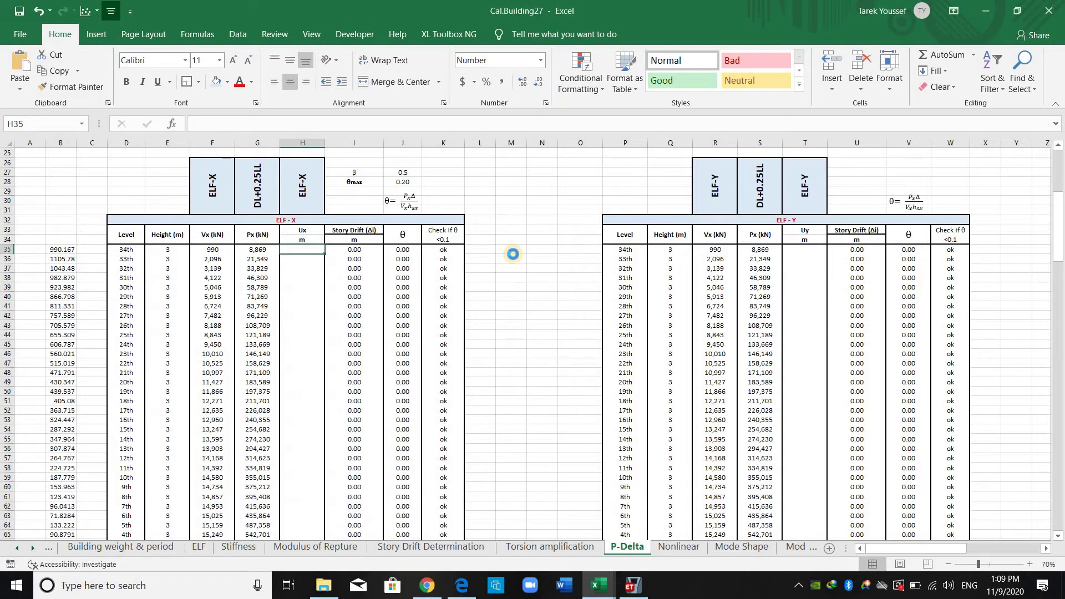
pyautogui.hotkey('ctrl', 'v')
# Convert the pasted Ux displacements to metres with =M35/1000 in N35 and fill the formula to row 68.
pyautogui.click(539, 249)
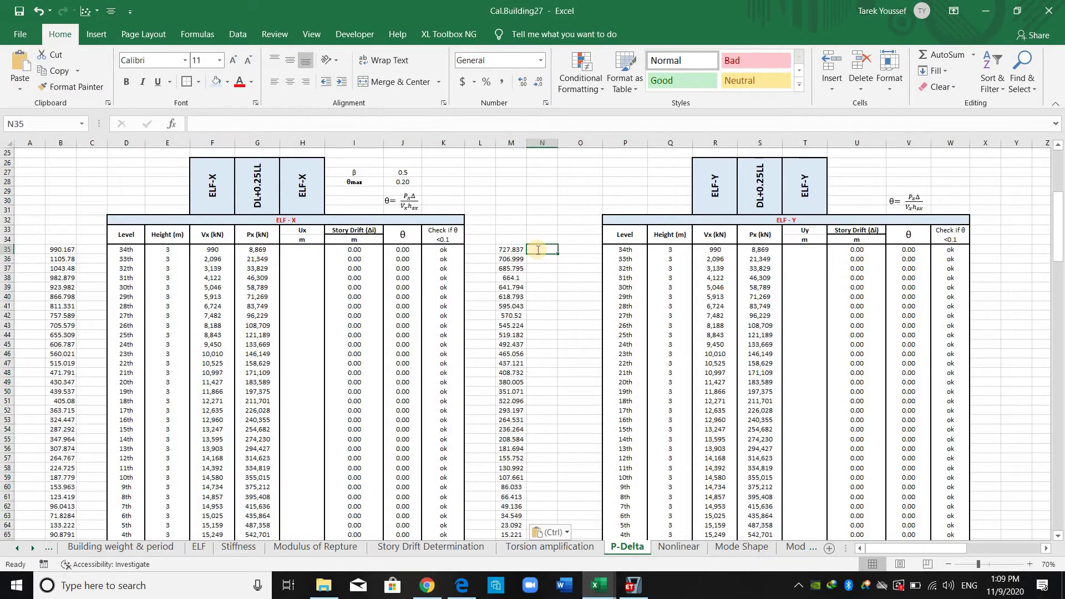
pyautogui.write('=')
pyautogui.press('Left')
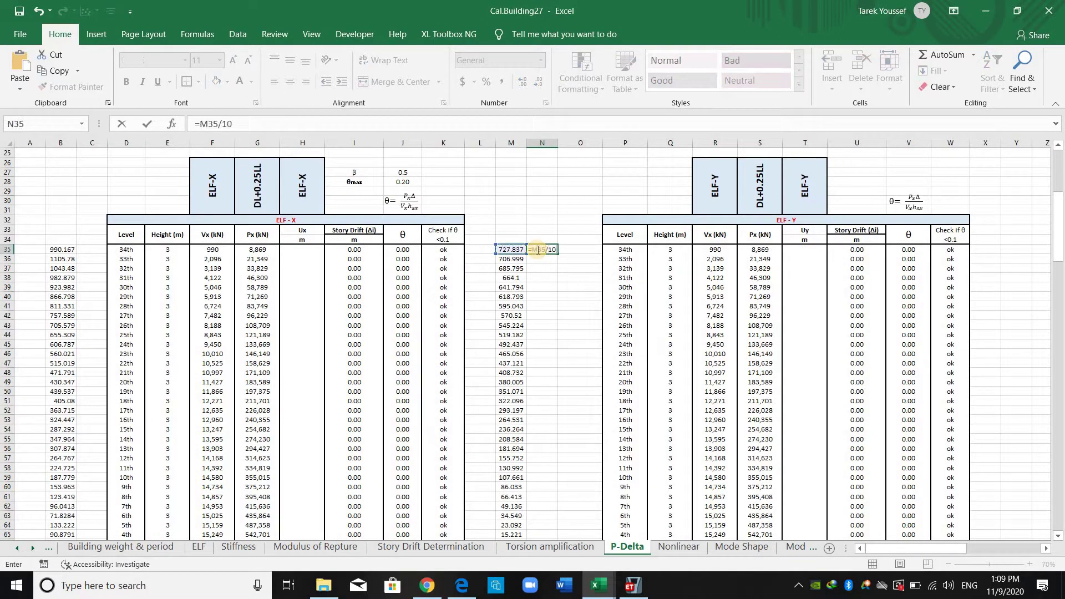
pyautogui.write('/1000')
pyautogui.hotkey('ctrl', 'Return')
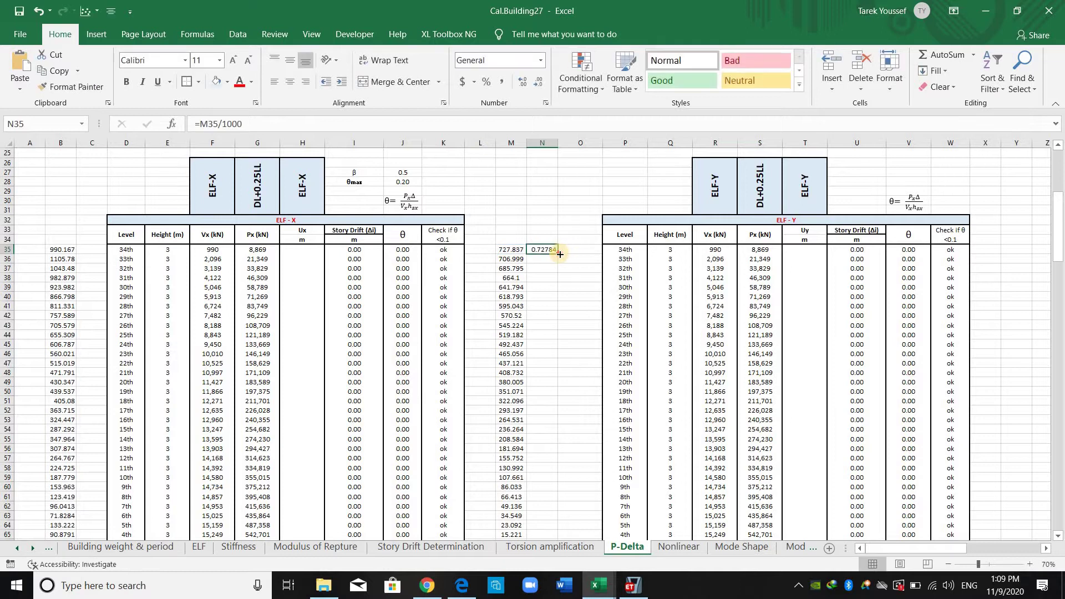
pyautogui.moveTo(558, 254); pyautogui.dragTo(554, 429)
pyautogui.scroll(-3, 558, 347)
pyautogui.moveTo(558, 348); pyautogui.dragTo(561, 473)
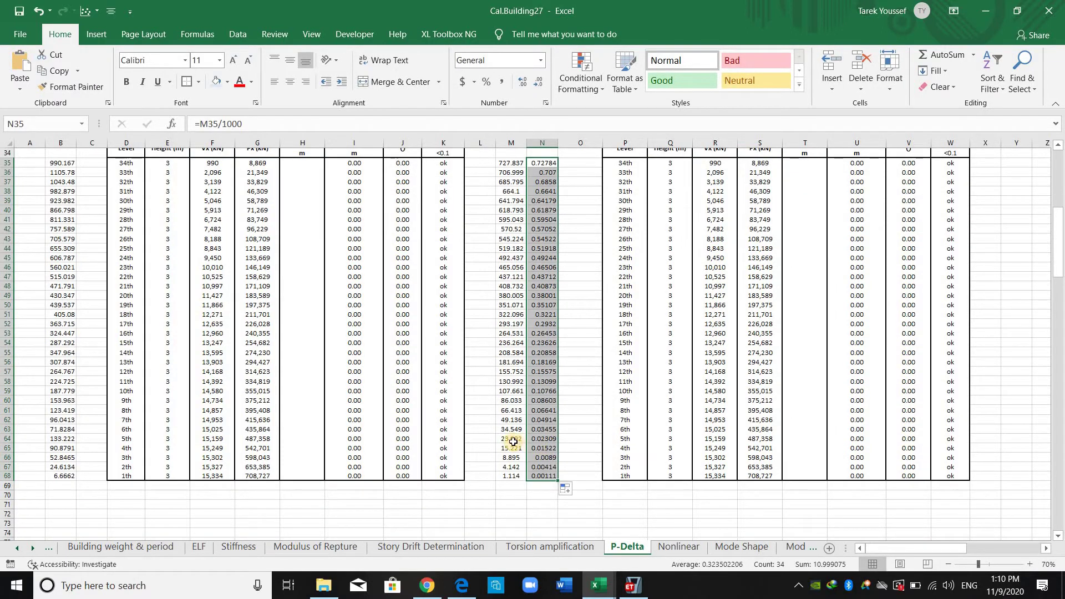
# Copy the metre displacements N35:N68 and paste them as values into the ELF-X table's Ux column from H35.
pyautogui.hotkey('ctrl', 'c')
pyautogui.scroll(1, 311, 199)
pyautogui.click(304, 193)
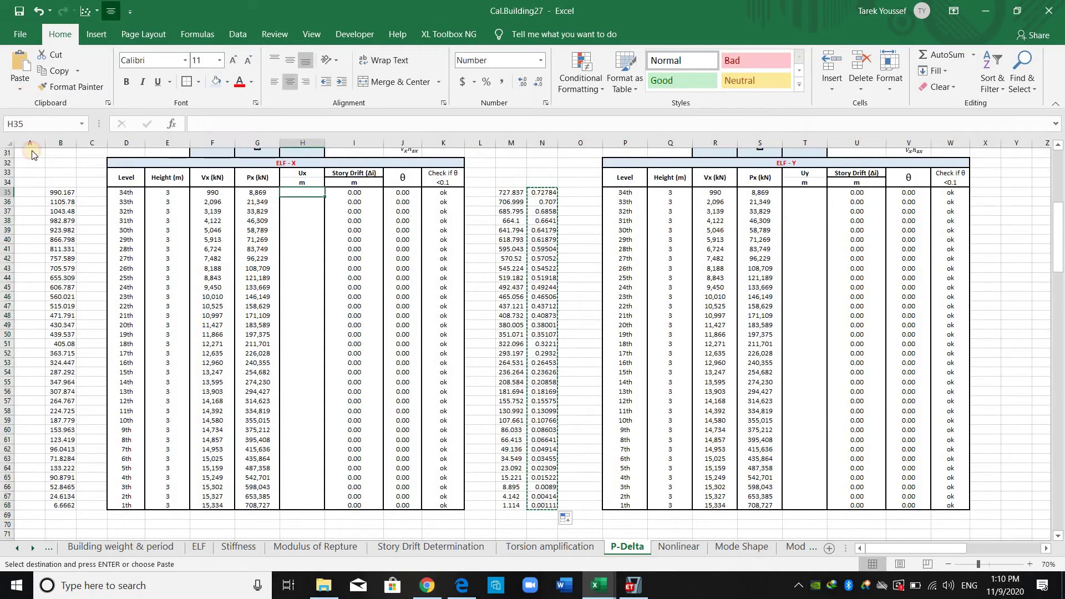
pyautogui.click(20, 89)
pyautogui.click(17, 178)
# Return to the Book2 joint displacements and change the Output Case filter to EQY only.
pyautogui.moveTo(597, 585)
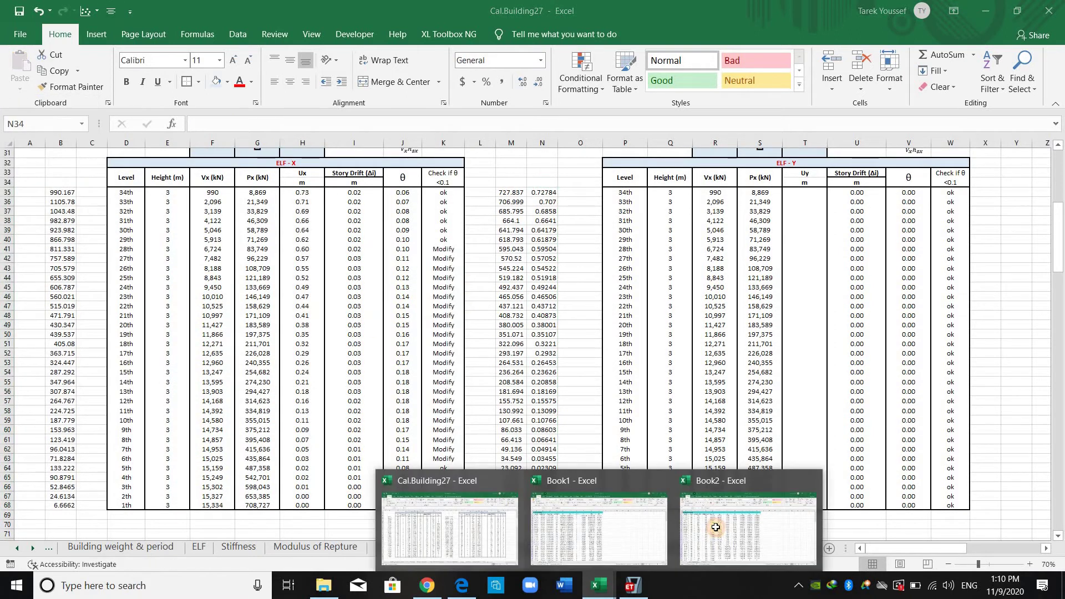
pyautogui.click(748, 527)
pyautogui.click(406, 318)
pyautogui.scroll(3, 407, 317)
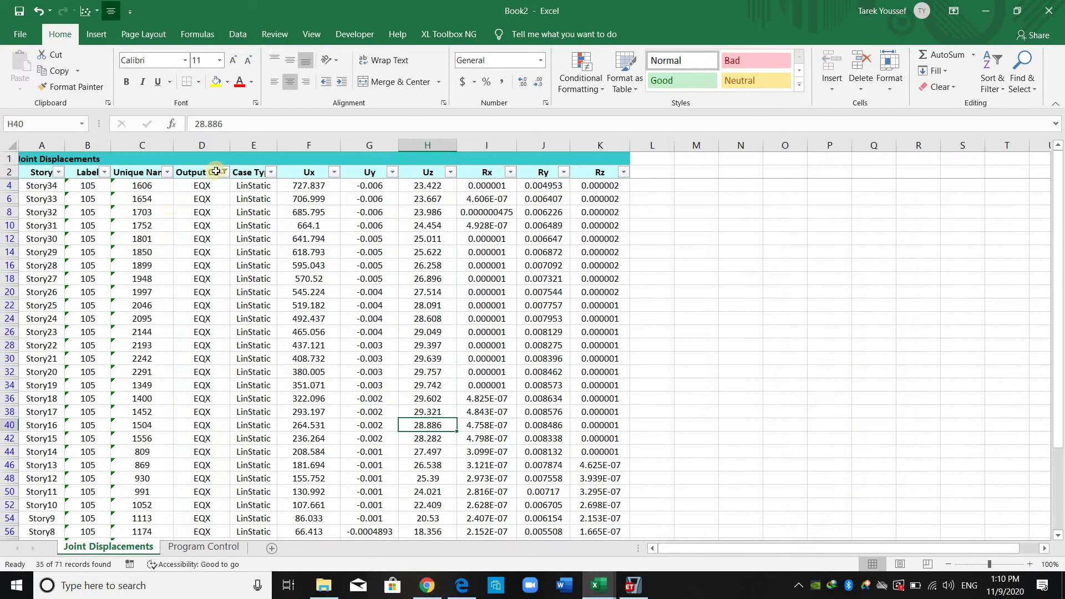
pyautogui.click(201, 198)
pyautogui.click(82, 337)
pyautogui.click(83, 348)
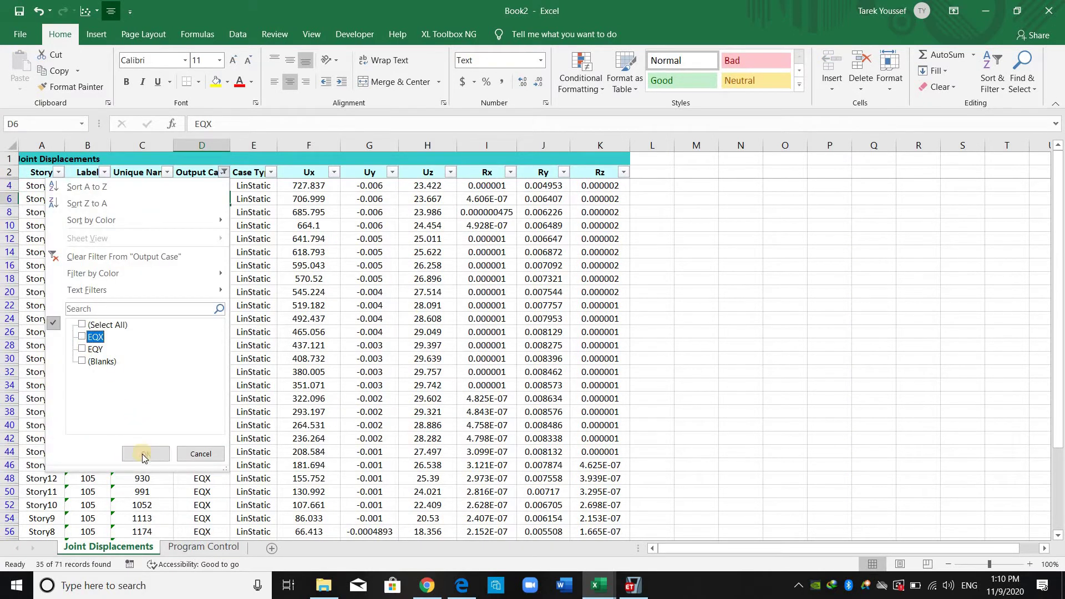
pyautogui.click(144, 454)
pyautogui.press('Return')
# Copy the EQY Uy displacements and paste them over the millimetre values from M35 in Cal.Building27's P-Delta sheet.
pyautogui.click(391, 262)
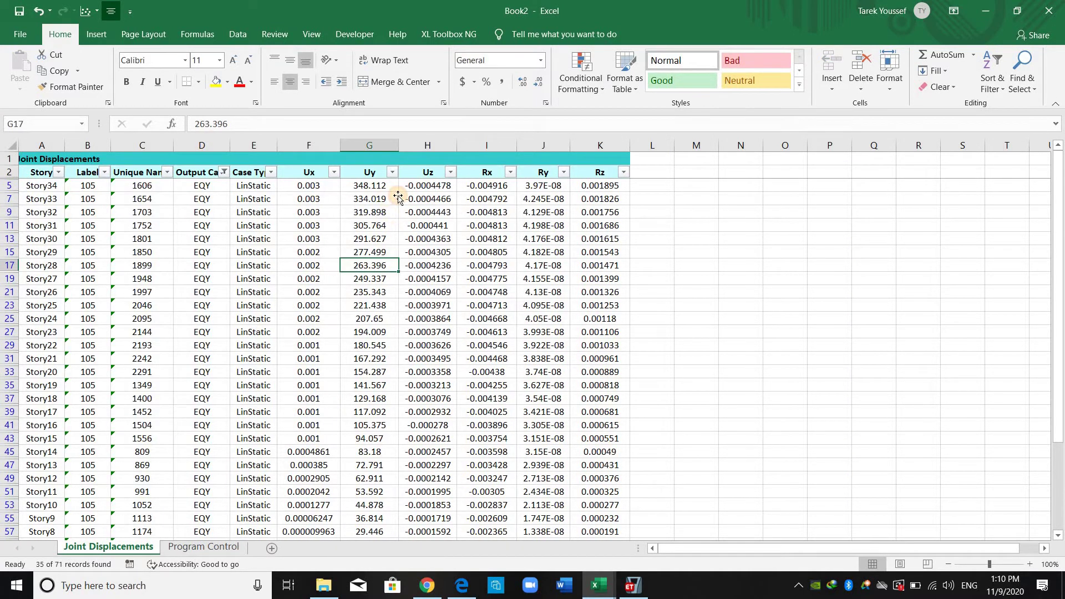
pyautogui.click(398, 197)
pyautogui.hotkey('ctrl', 'Up')
pyautogui.hotkey('ctrl', 'shift', 'Down')
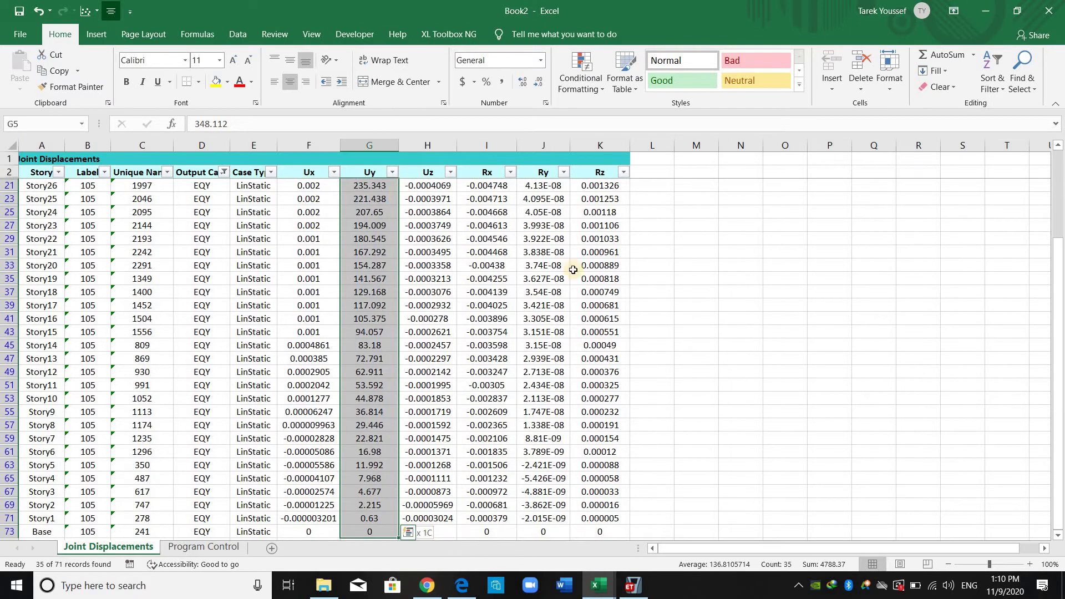
pyautogui.hotkey('ctrl', 'c')
pyautogui.click(599, 585)
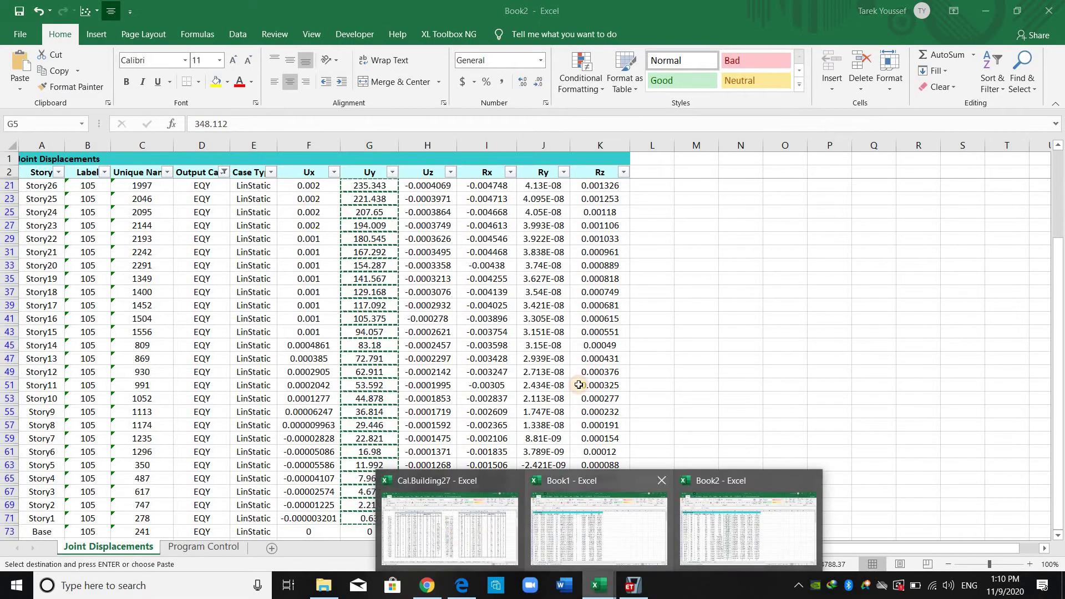
pyautogui.click(450, 527)
pyautogui.click(525, 194)
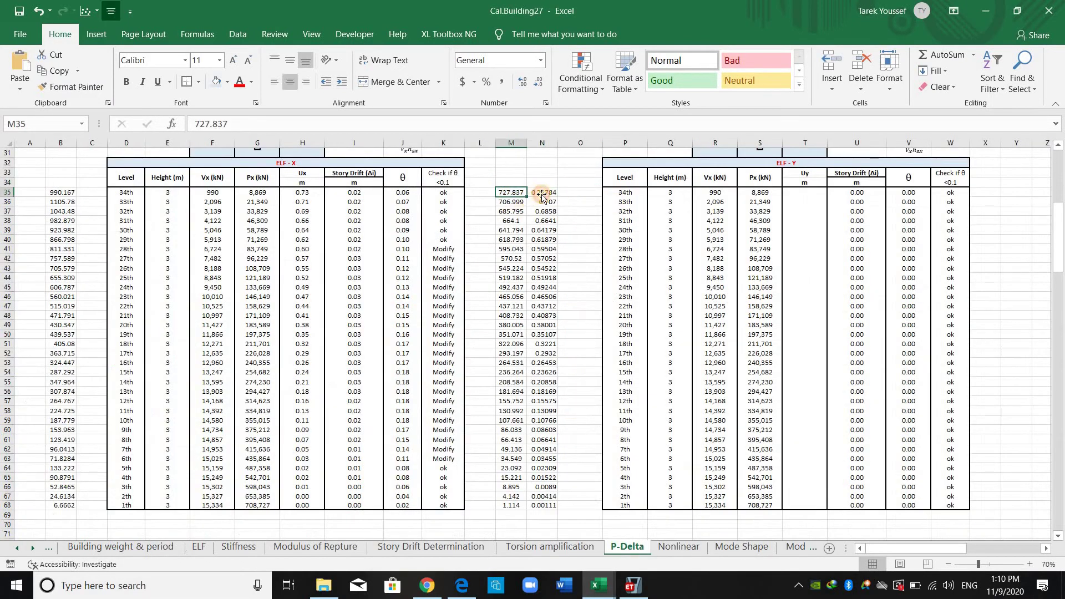
pyautogui.hotkey('ctrl', 'v')
# Copy the metre displacements N35:N68 and paste them as values into the ELF-Y table's Uy column from T35.
pyautogui.click(544, 197)
pyautogui.hotkey('ctrl', 'shift', 'Down')
pyautogui.hotkey('ctrl', 'c')
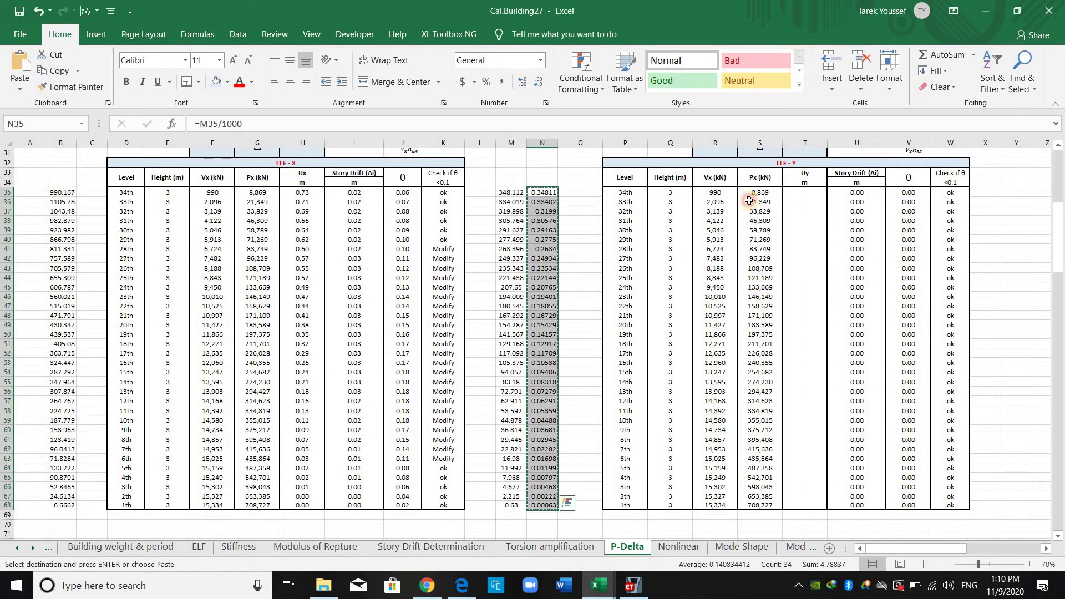
pyautogui.click(804, 191)
pyautogui.click(20, 90)
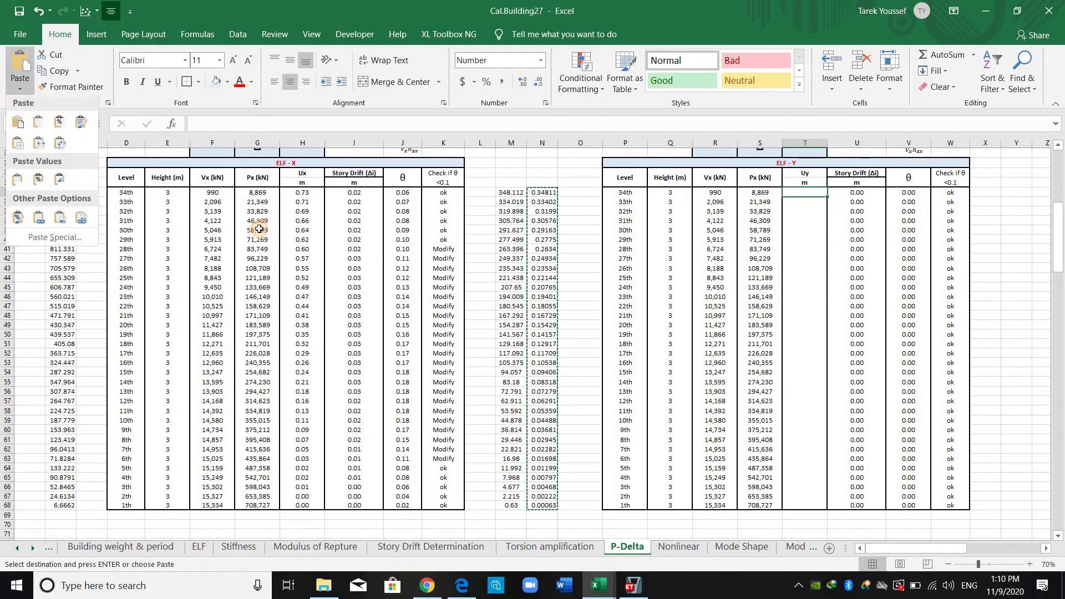
pyautogui.click(17, 178)
# Clear the helper displacement values in columns M and N between the ELF-X and ELF-Y tables.
pyautogui.click(510, 249)
pyautogui.press('Escape')
pyautogui.moveTo(523, 183); pyautogui.dragTo(540, 518)
pyautogui.click(521, 429)
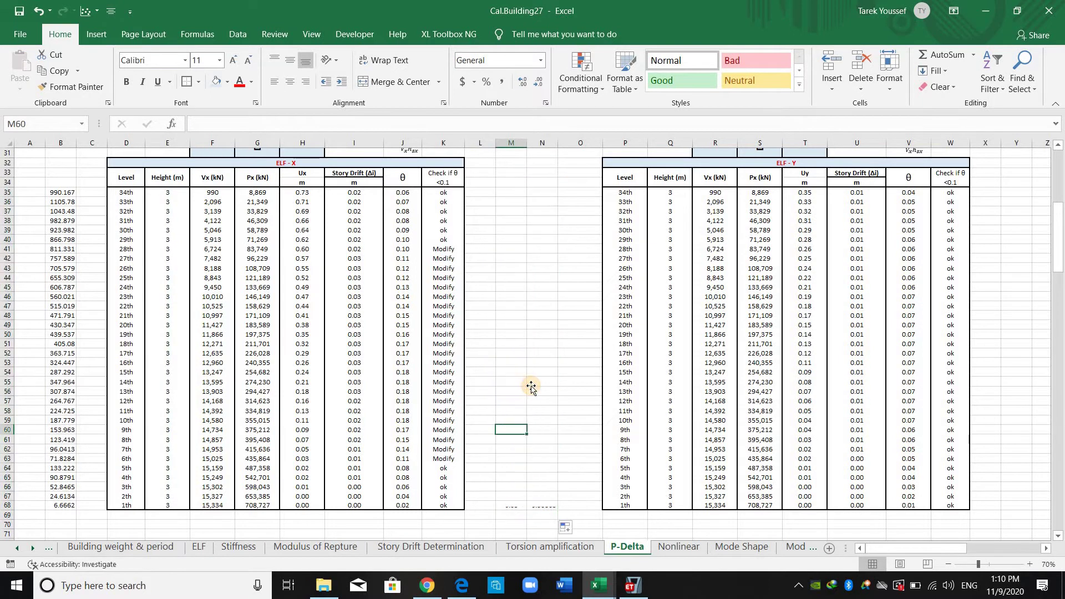
pyautogui.click(530, 385)
# Examine the θ formula in the ELF-X table and review the θ values of the 28th to 6th levels.
pyautogui.scroll(4, 531, 387)
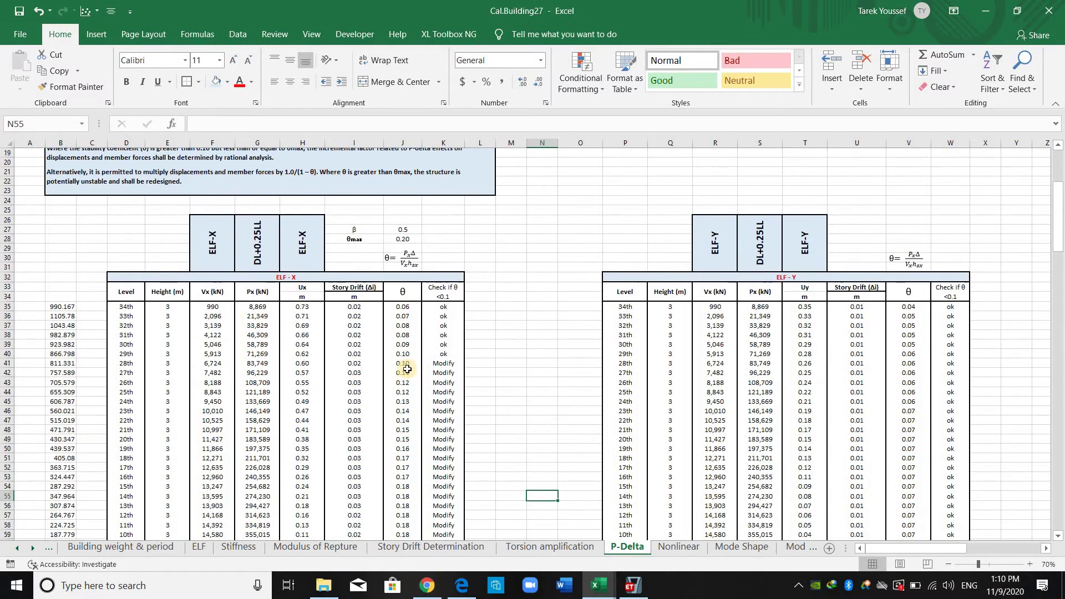
pyautogui.scroll(2, 407, 368)
pyautogui.click(390, 364)
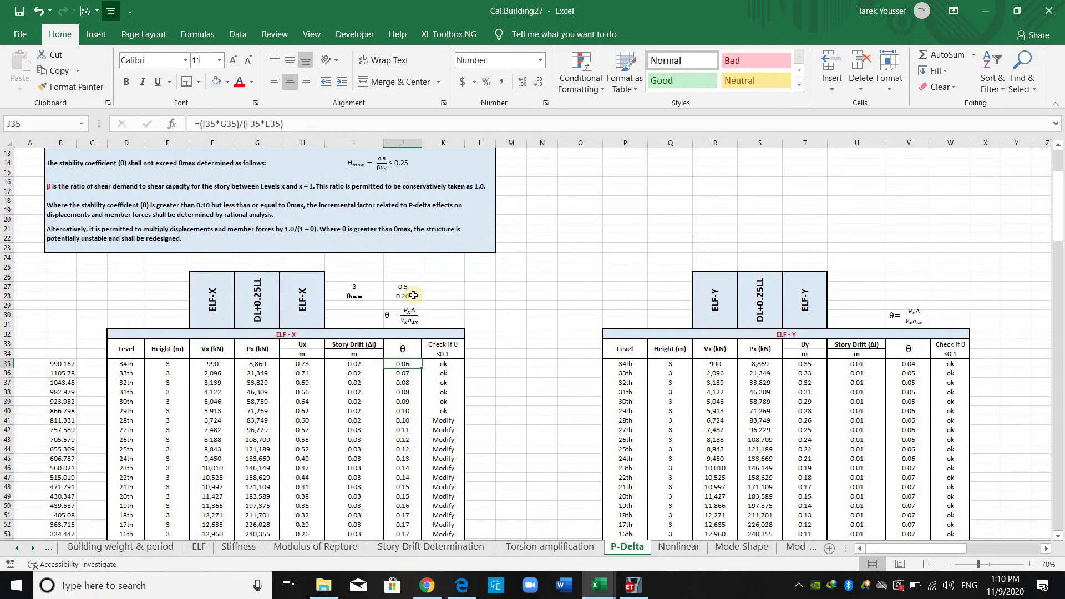
pyautogui.scroll(1, 355, 499)
pyautogui.press('F2')
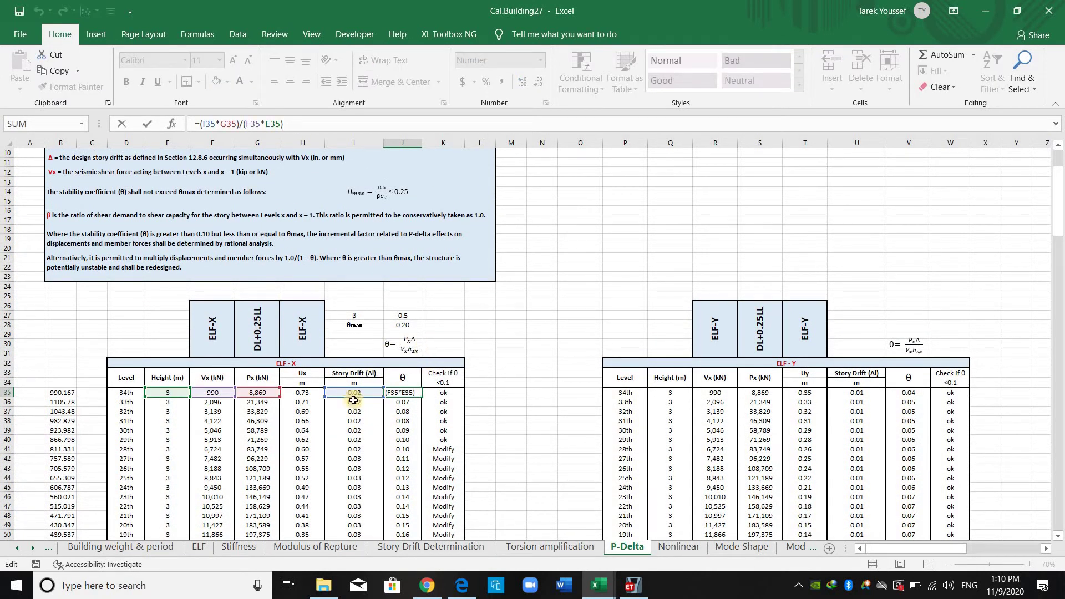
pyautogui.click(404, 438)
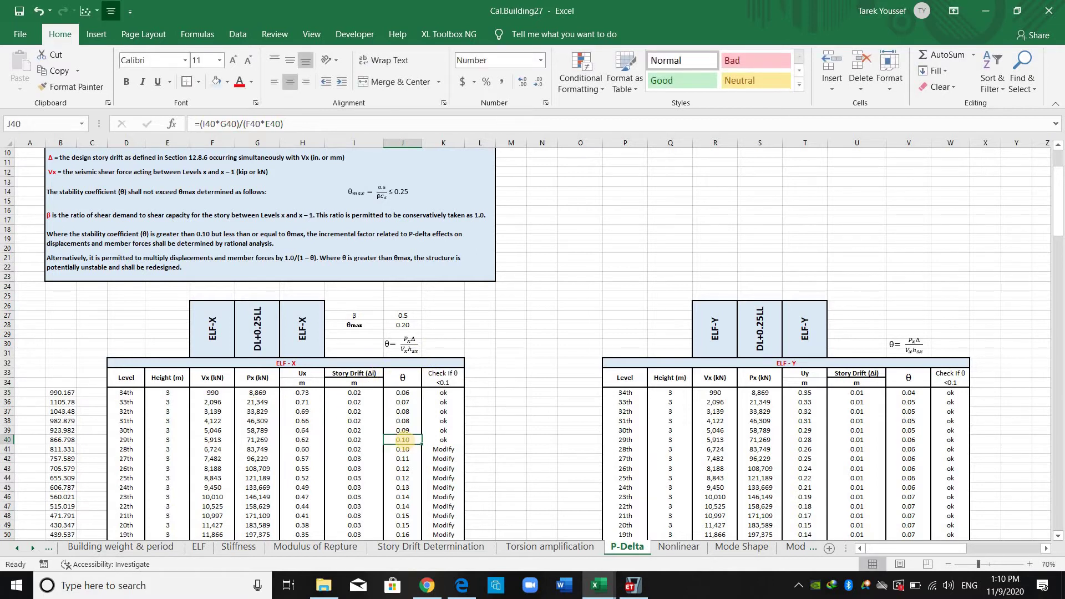
pyautogui.scroll(-1, 407, 355)
pyautogui.scroll(-3, 408, 337)
pyautogui.moveTo(403, 328); pyautogui.dragTo(405, 516)
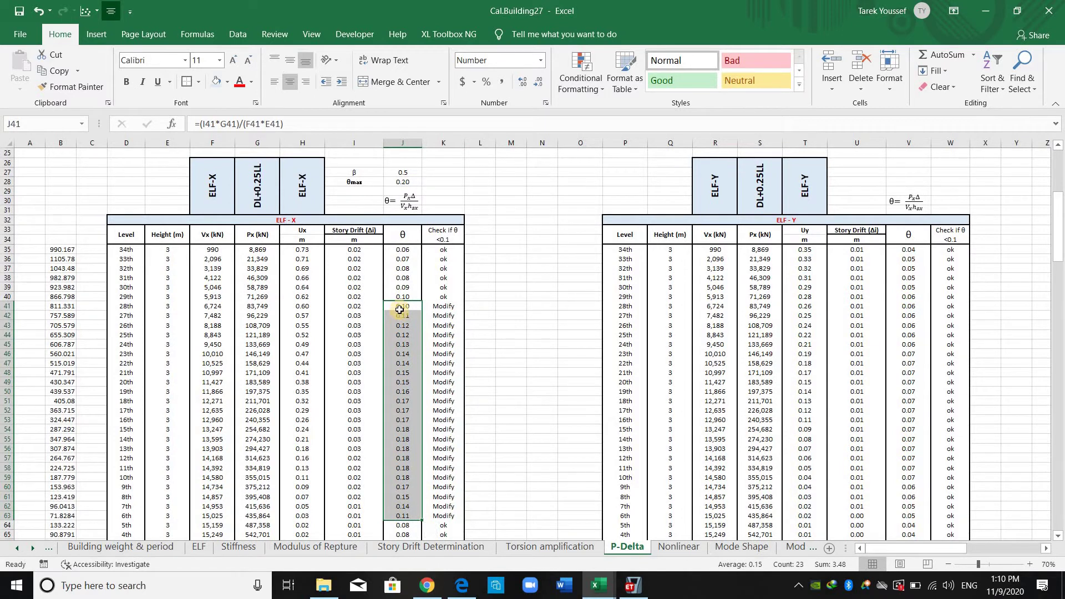
pyautogui.scroll(3, 399, 310)
pyautogui.scroll(-3, 417, 450)
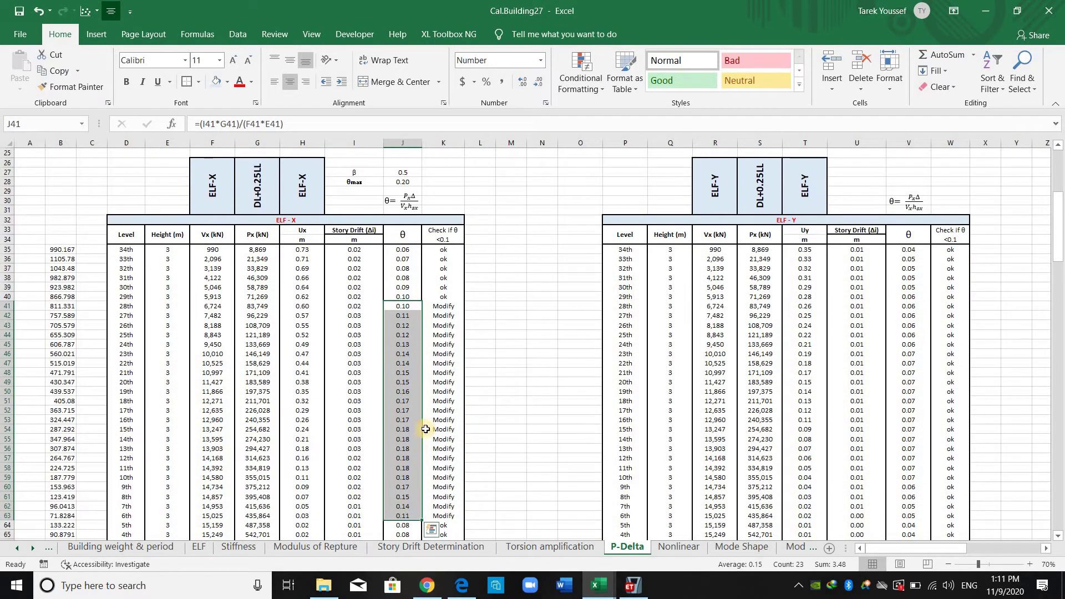
# Set β to 1 above the ELF-X table to recalculate θmax.
pyautogui.scroll(1, 413, 260)
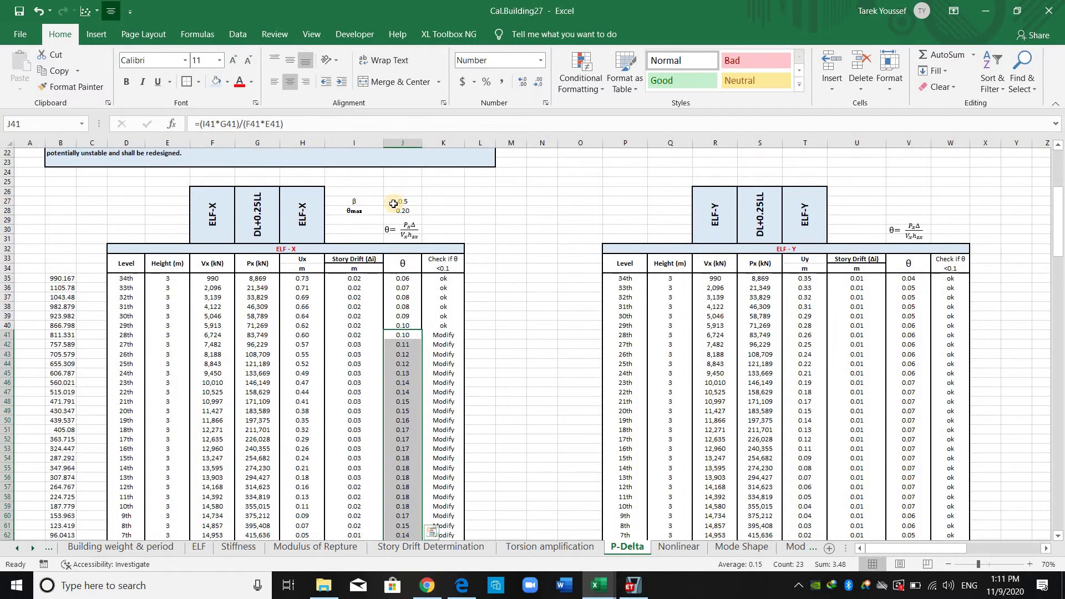
pyautogui.scroll(6, 366, 248)
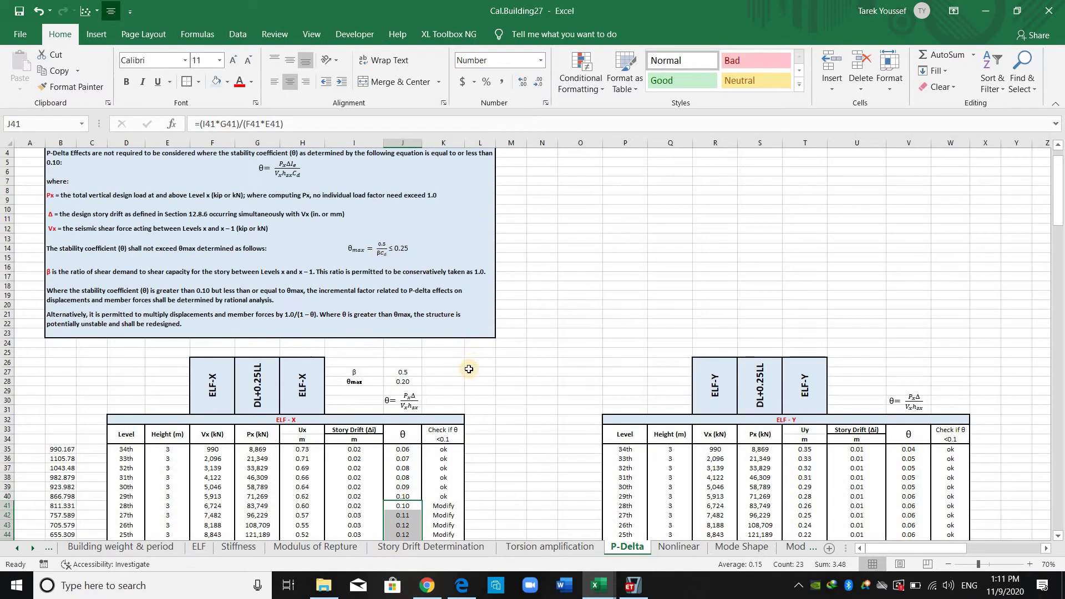
pyautogui.click(409, 372)
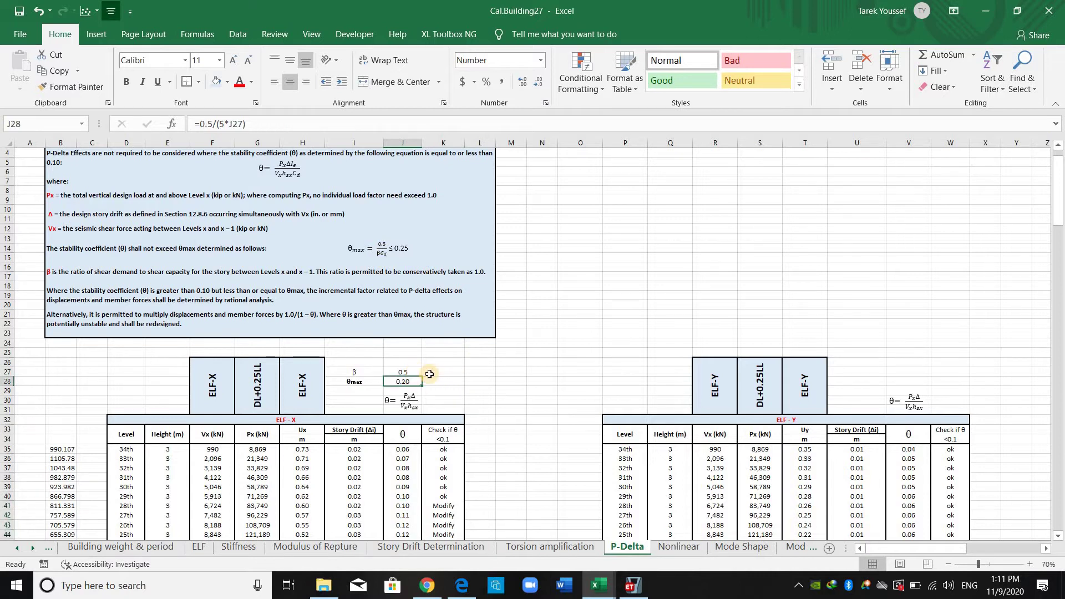
pyautogui.write('1')
pyautogui.press('Return')
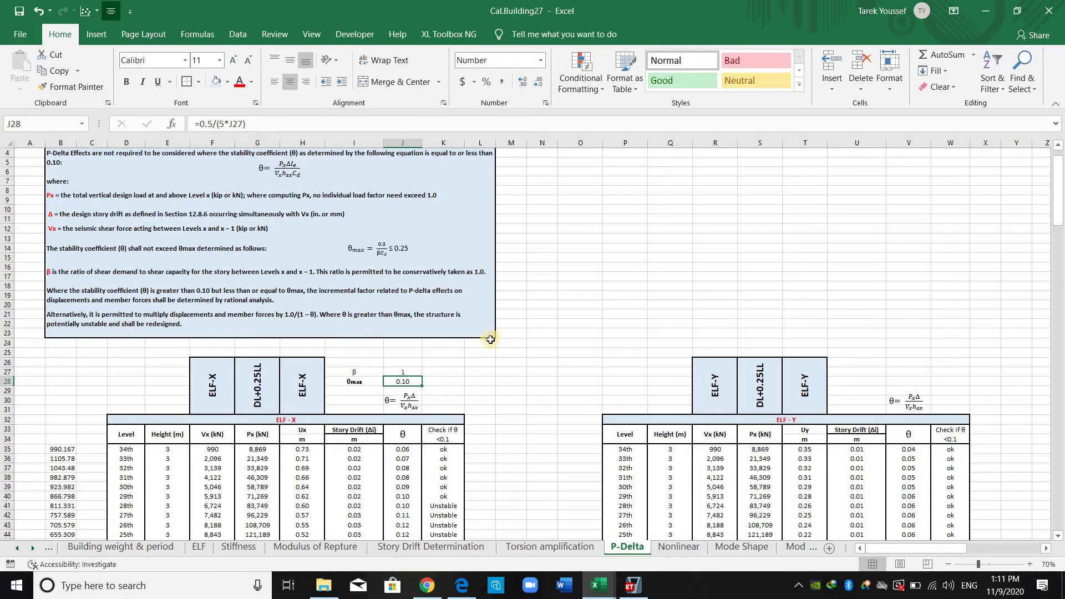
# Set β to 0.5 above the ELF-X table to recalculate θmax.
pyautogui.press('Up')
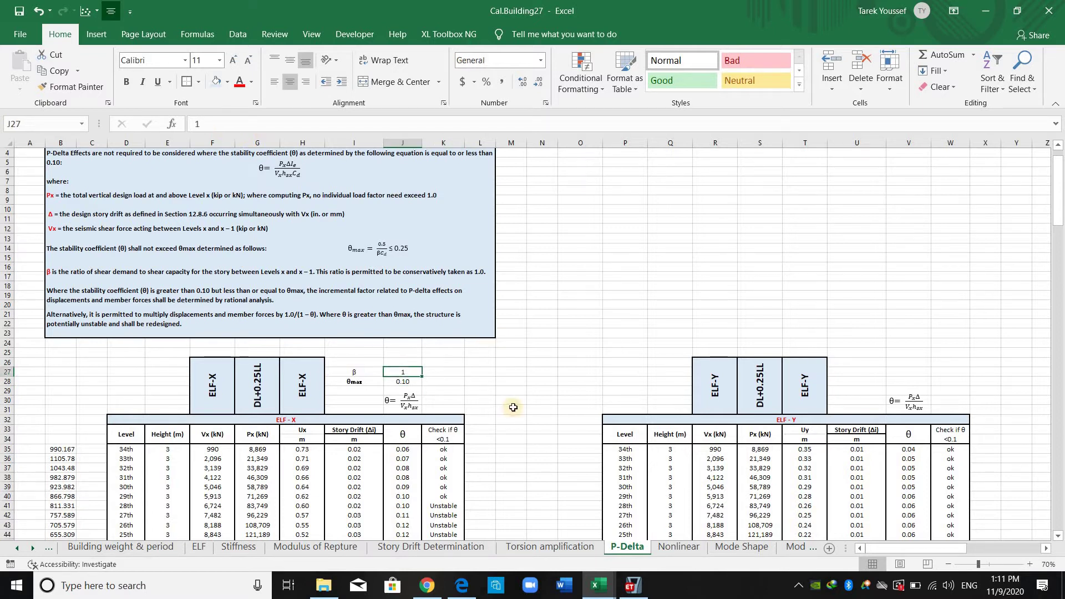
pyautogui.scroll(-5, 513, 407)
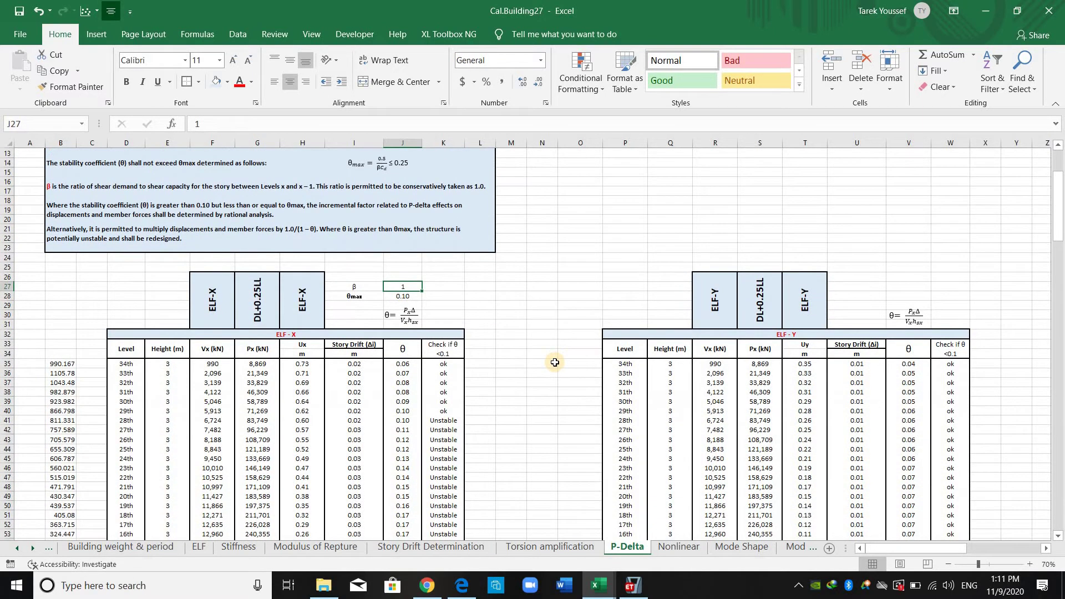
pyautogui.write('0.')
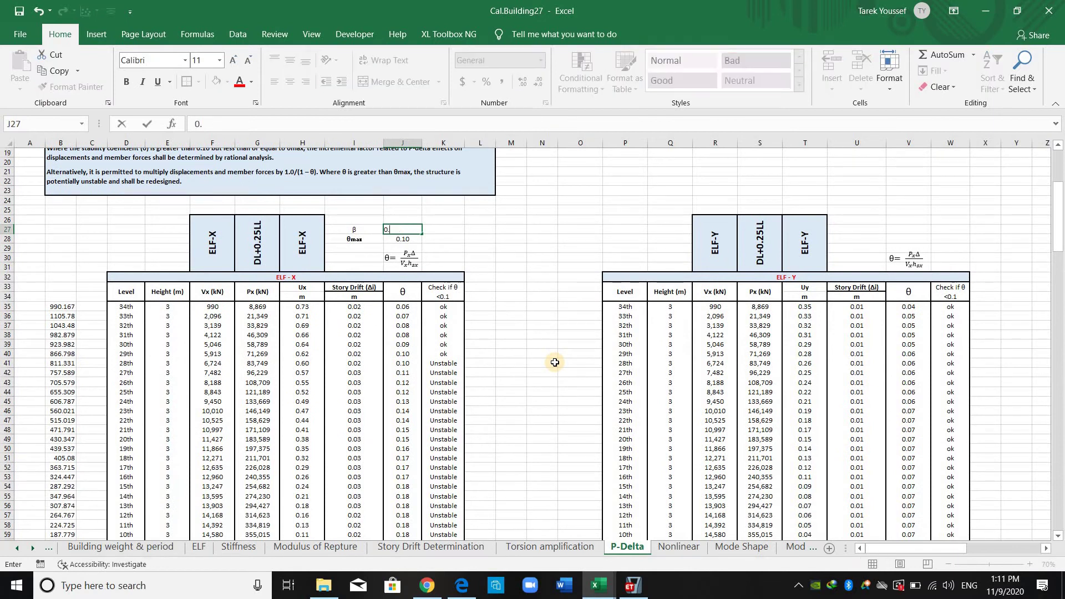
pyautogui.press('Return')
pyautogui.press('Up')
pyautogui.scroll(-3, 443, 321)
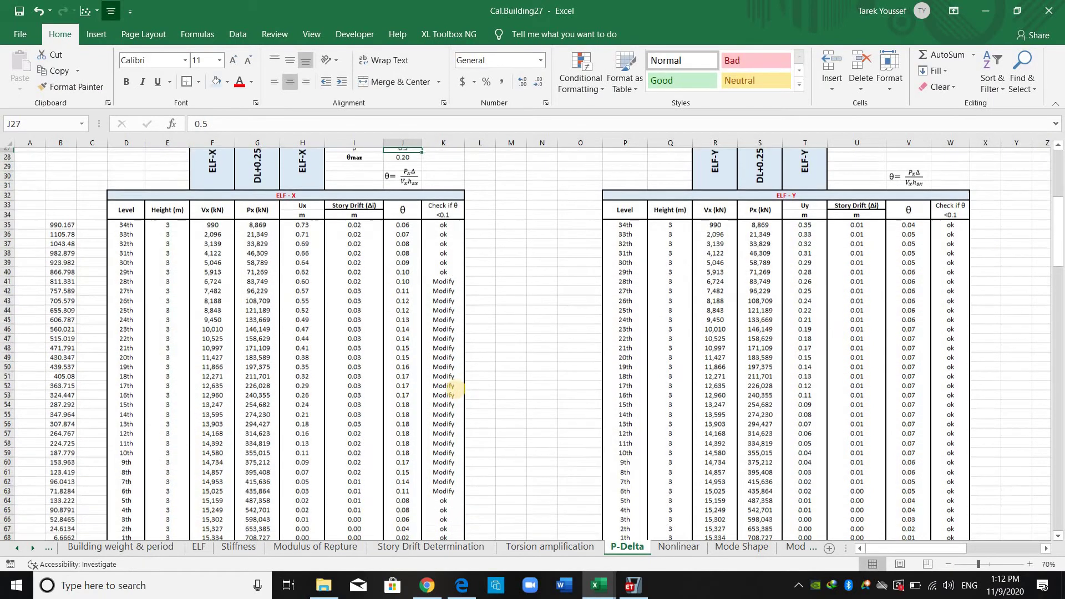
# Review the θ columns and stability checks of the ELF-X and ELF-Y tables against the 12.8.7 P-Delta criteria.
pyautogui.scroll(3, 443, 322)
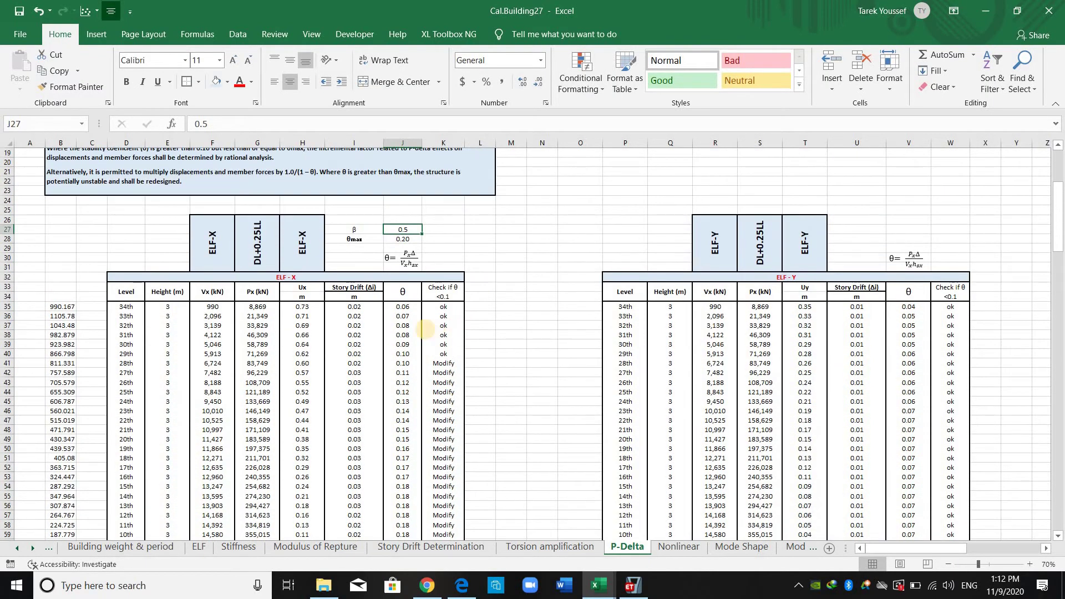
pyautogui.click(478, 268)
pyautogui.scroll(-1, 407, 476)
pyautogui.moveTo(403, 279); pyautogui.dragTo(409, 469)
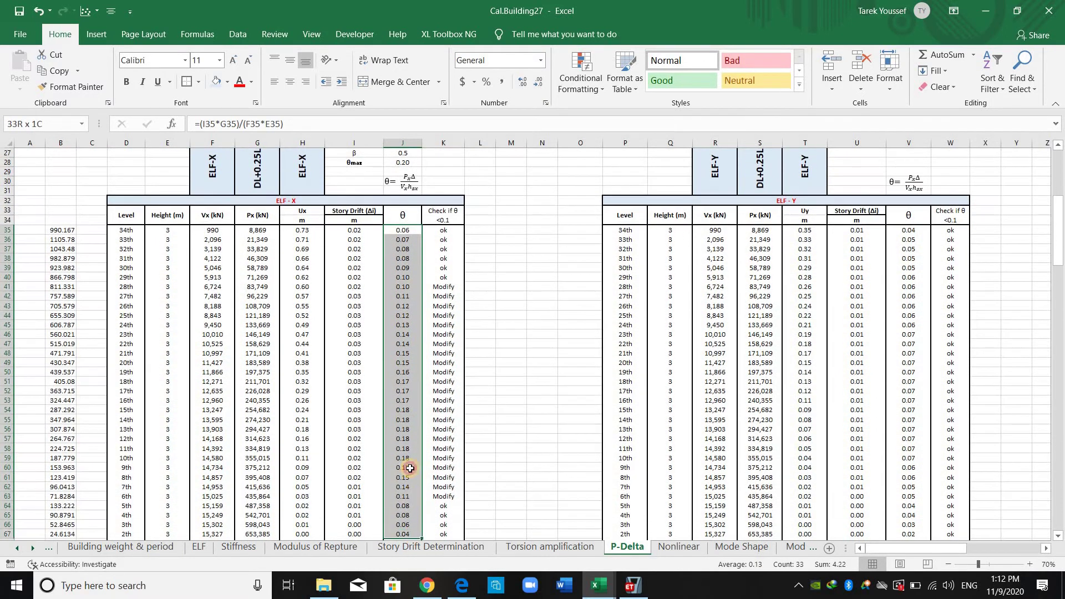
pyautogui.moveTo(411, 228); pyautogui.dragTo(411, 229)
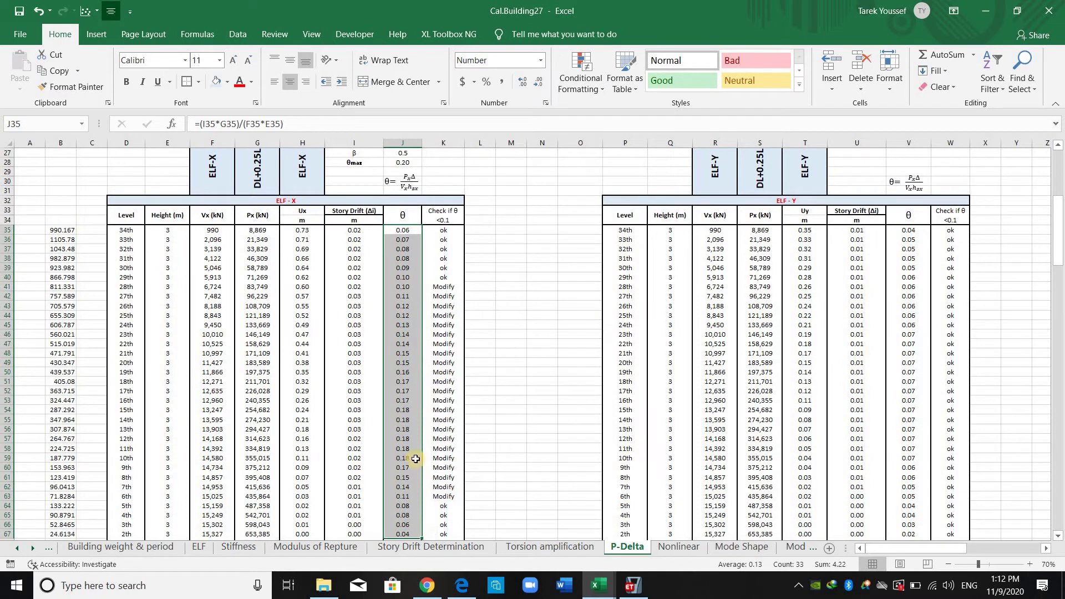
pyautogui.scroll(-1, 446, 410)
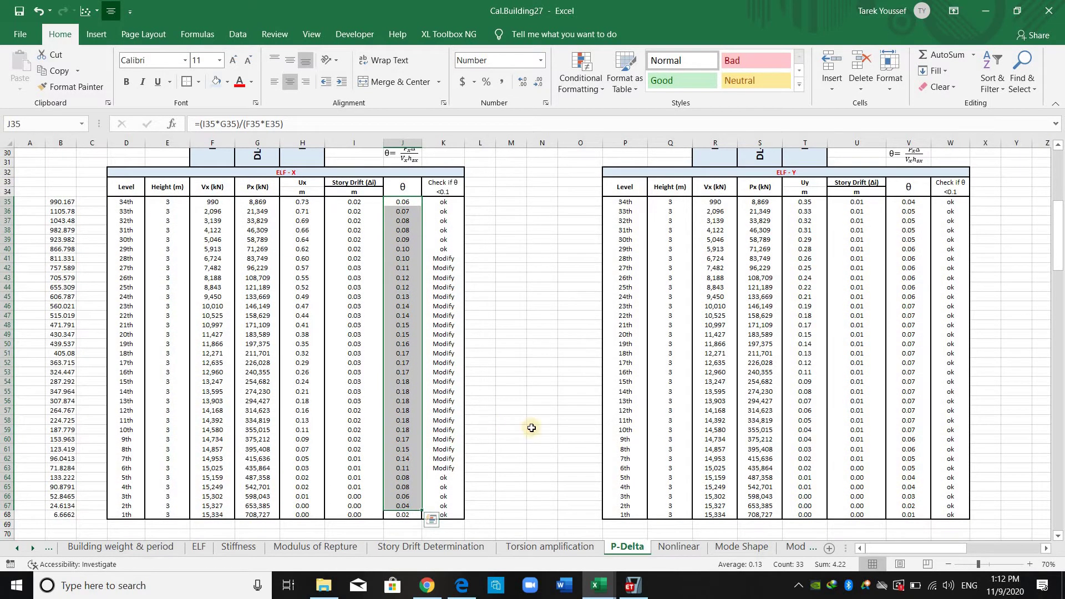
pyautogui.scroll(1, 873, 280)
pyautogui.click(865, 248)
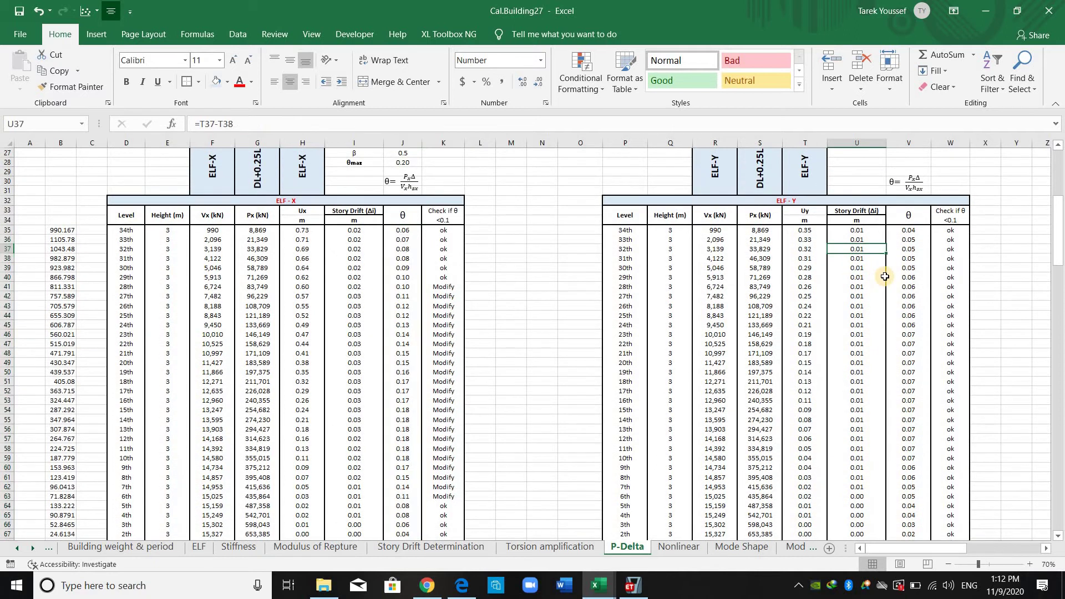
pyautogui.scroll(-1, 950, 224)
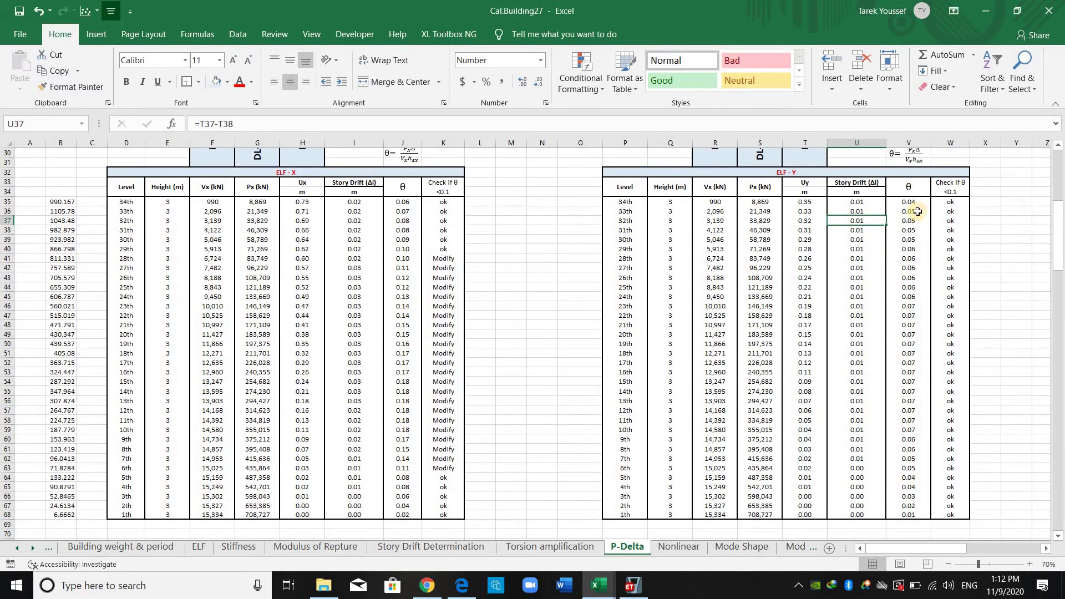
pyautogui.moveTo(908, 202); pyautogui.dragTo(909, 515)
pyautogui.scroll(1, 887, 377)
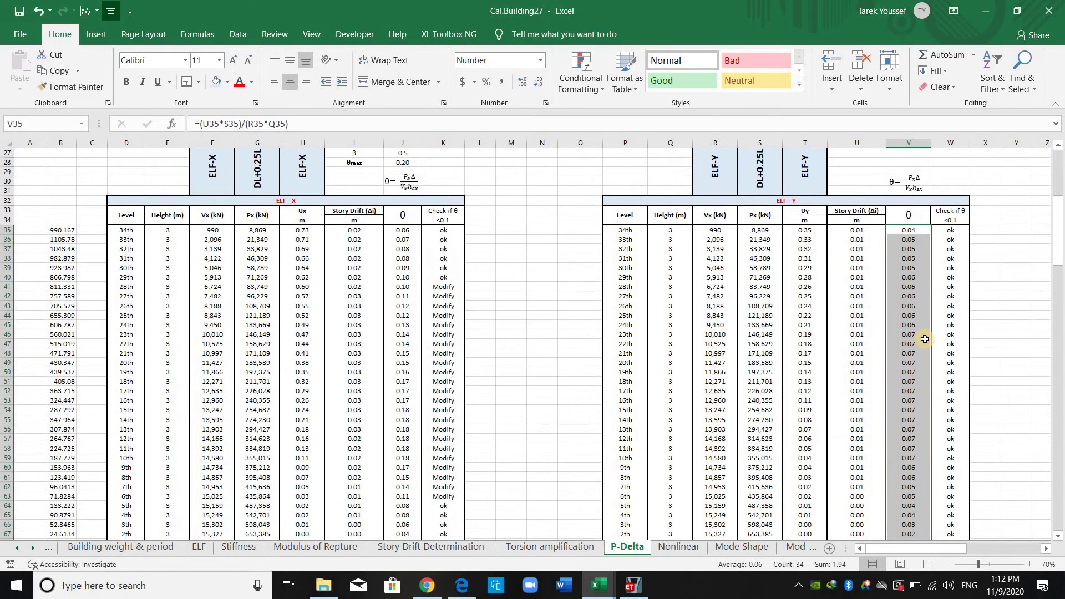
pyautogui.scroll(2, 870, 312)
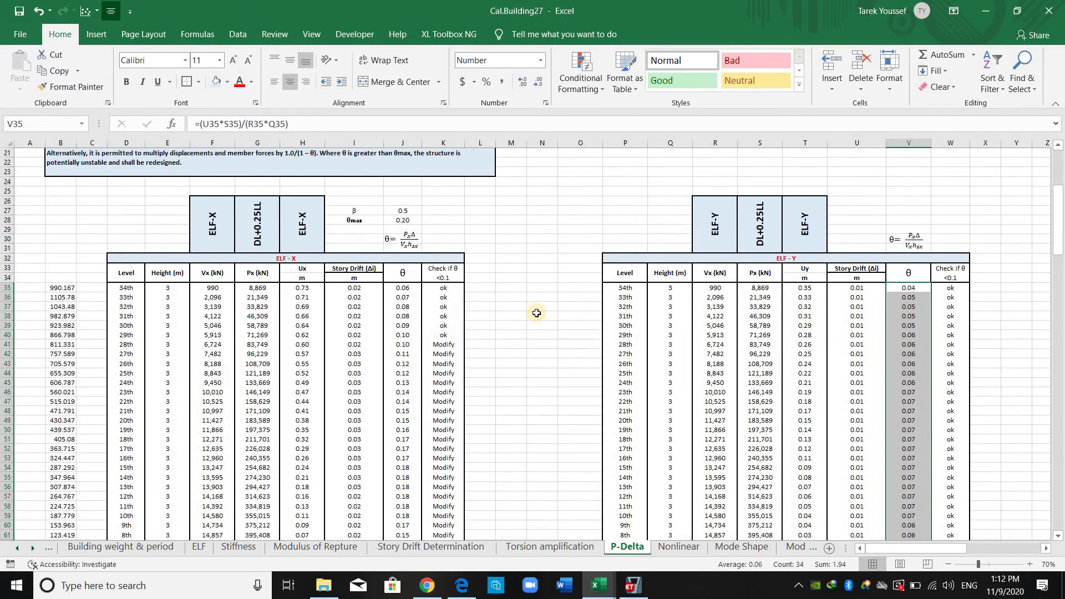
pyautogui.click(511, 306)
pyautogui.scroll(5, 550, 327)
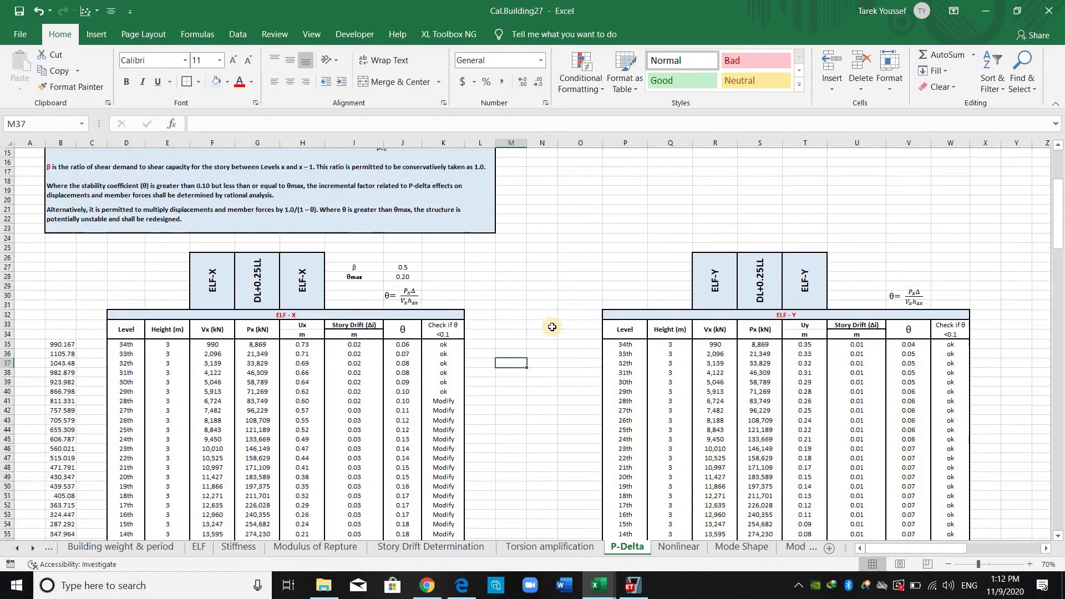
pyautogui.scroll(-4, 551, 328)
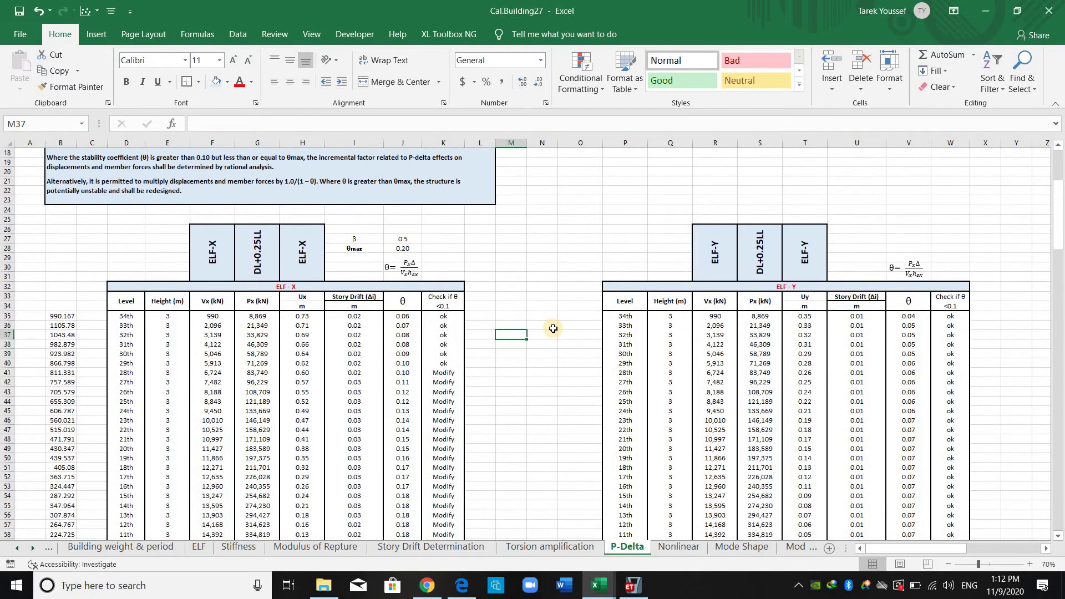
pyautogui.scroll(6, 615, 358)
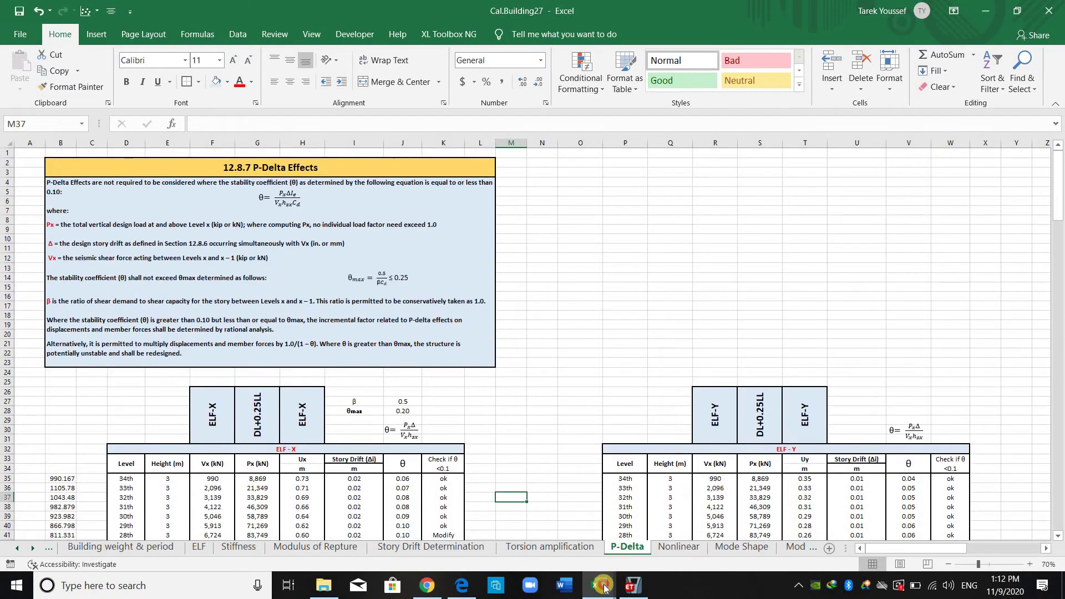
# Close the exported workbooks Book2 and Book1 without saving them.
pyautogui.moveTo(599, 585)
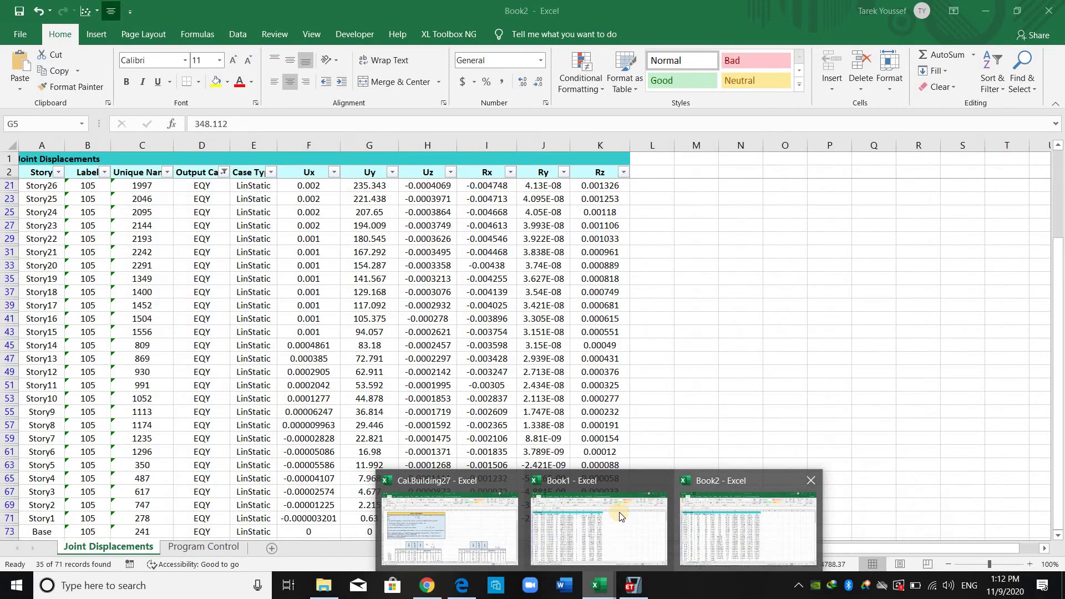
pyautogui.click(810, 480)
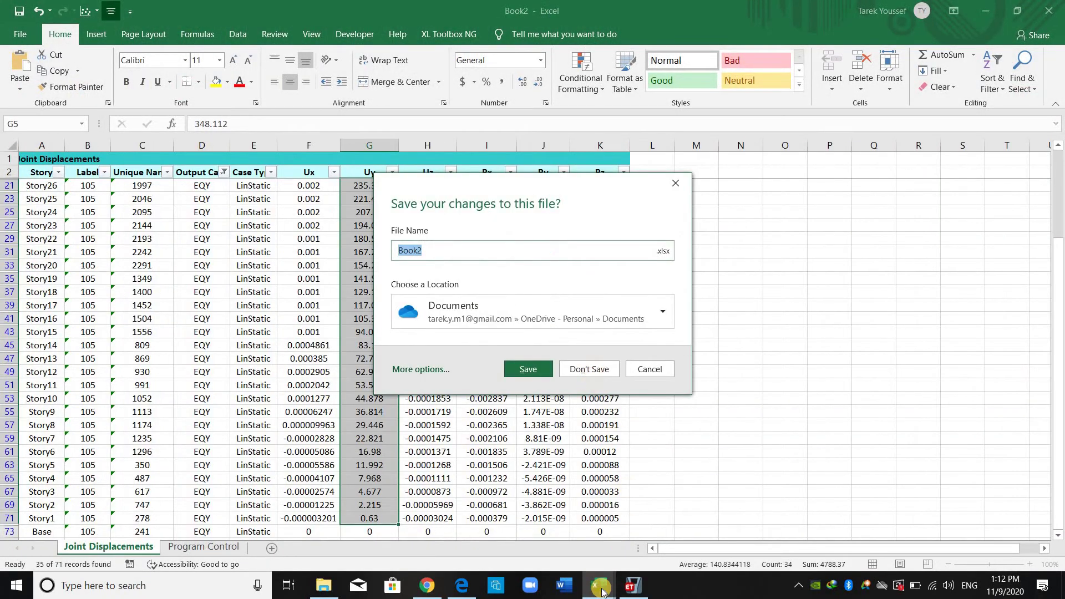
pyautogui.moveTo(602, 590)
pyautogui.click(680, 517)
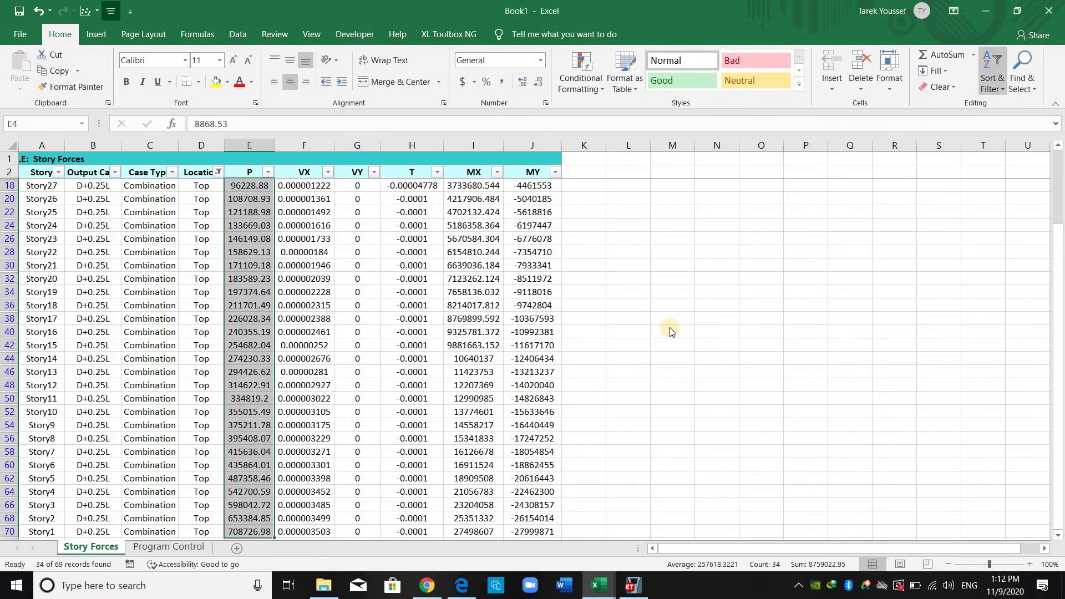
pyautogui.hotkey('ctrl', 'w')
pyautogui.press('n')
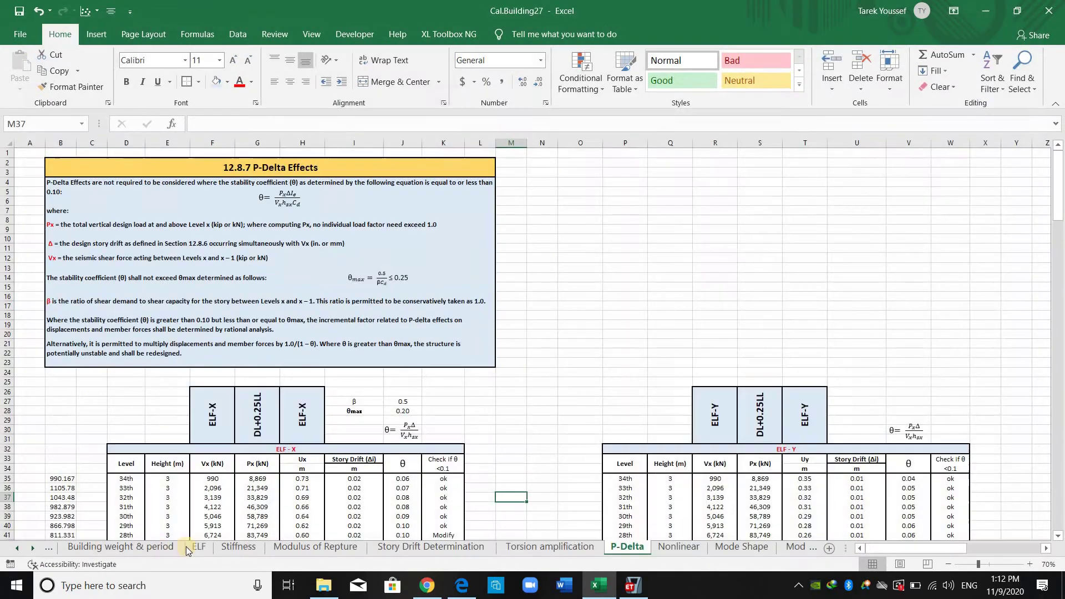
# Examine the modal participating mass ratio tables on the Building weight & period sheet, including the empty cracked-section (0.35EI) range AH7:AN36.
pyautogui.click(120, 547)
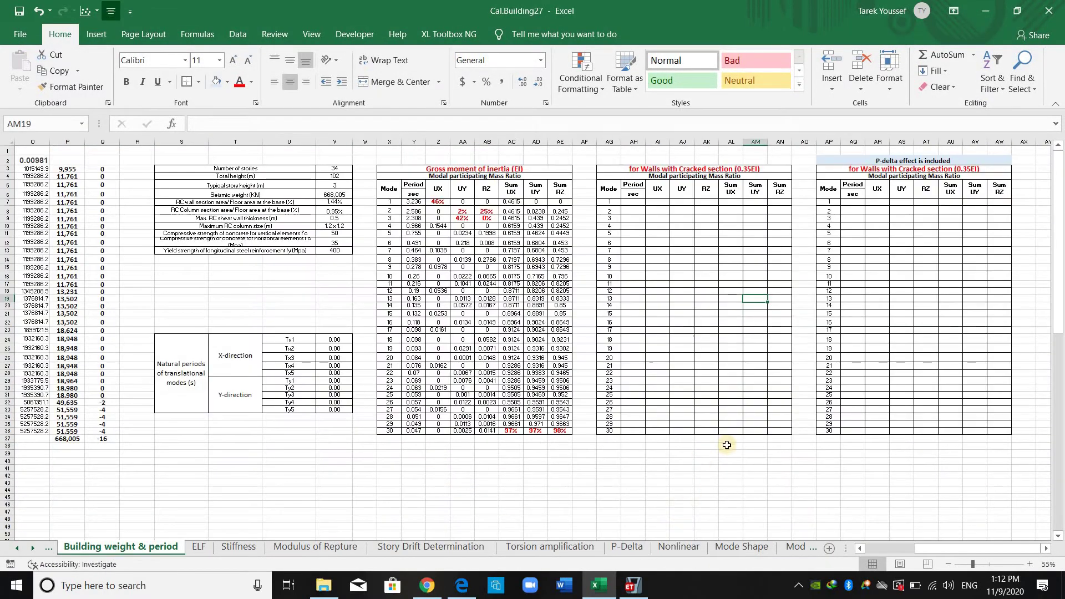
pyautogui.keyDown('ctrl'); pyautogui.scroll(2, 983, 545); pyautogui.keyUp('ctrl')
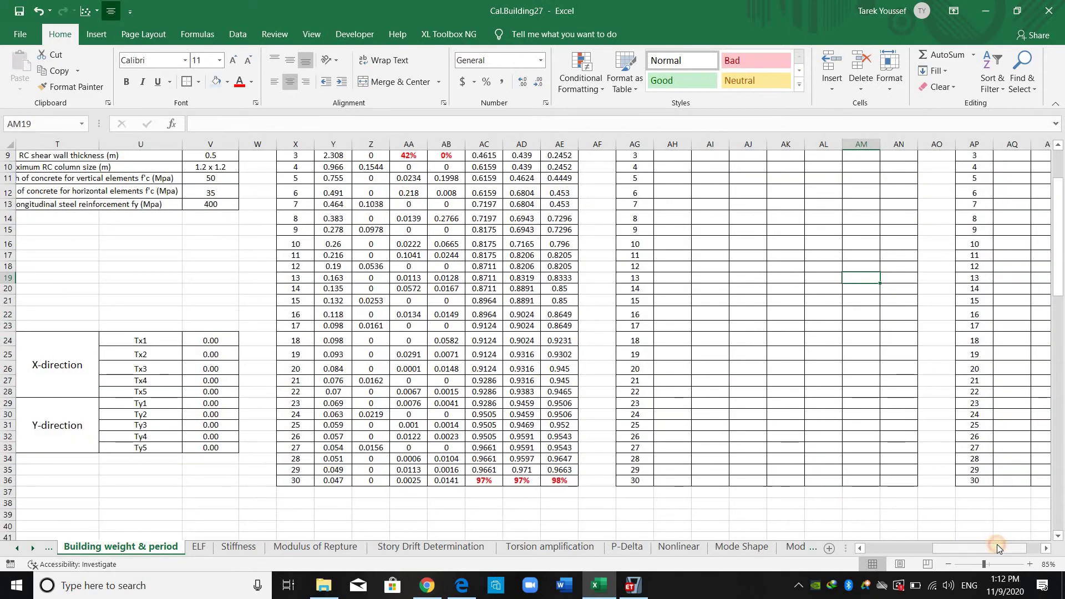
pyautogui.hscroll(4, 414, 399)
pyautogui.scroll(3, 321, 333)
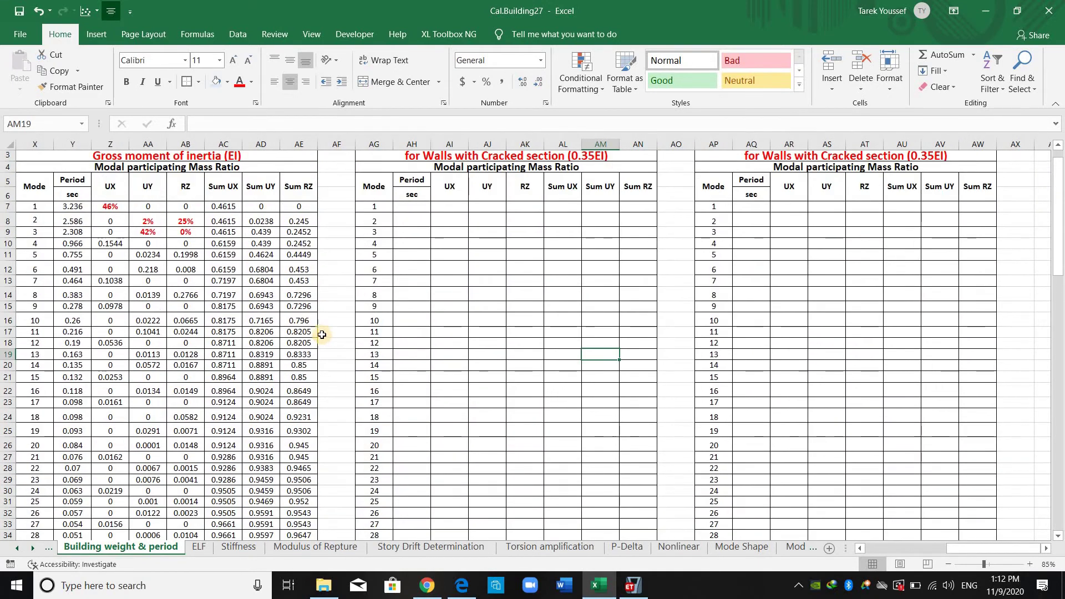
pyautogui.keyDown('ctrl'); pyautogui.scroll(-1, 227, 238); pyautogui.keyUp('ctrl')
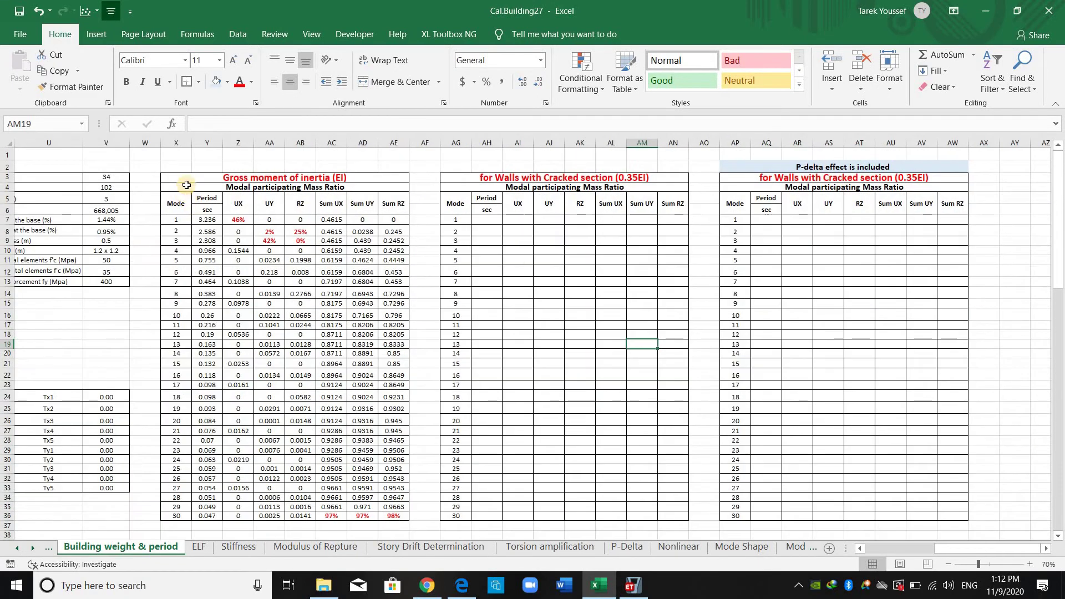
pyautogui.click(294, 187)
pyautogui.click(350, 325)
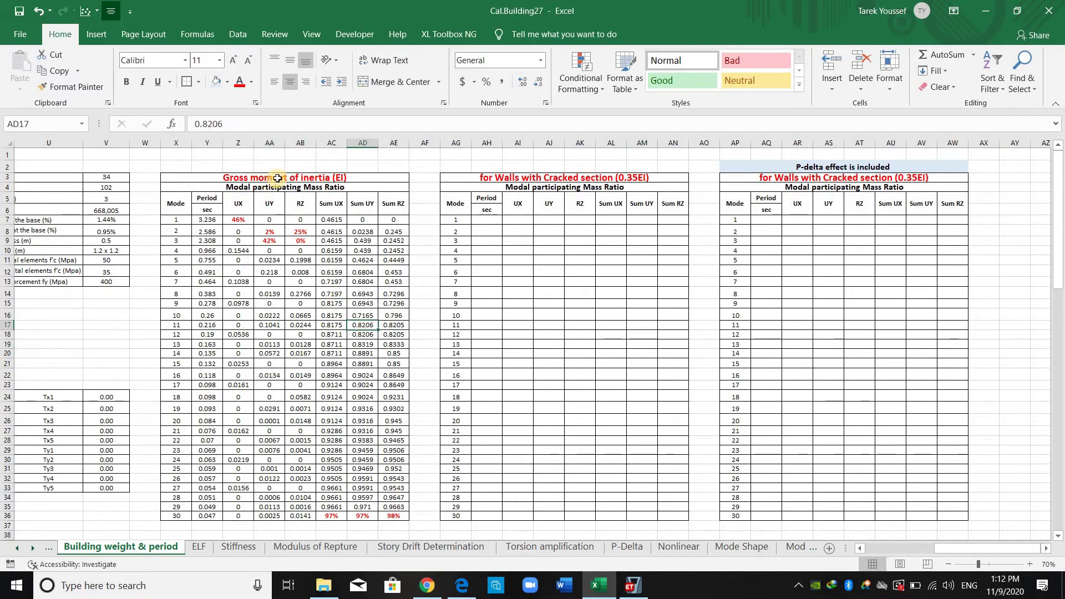
pyautogui.click(370, 180)
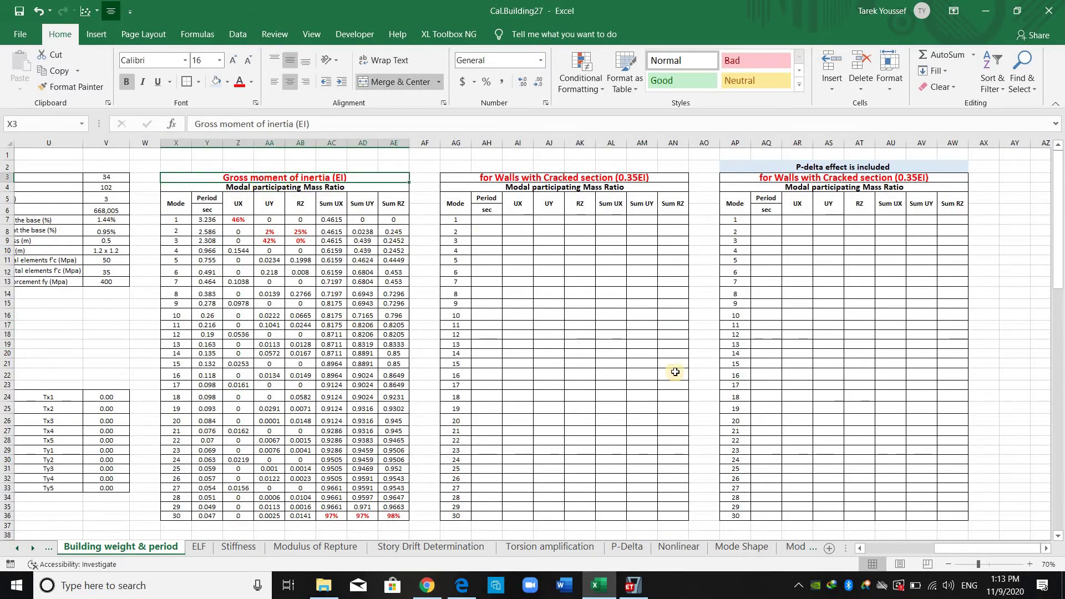
pyautogui.click(579, 203)
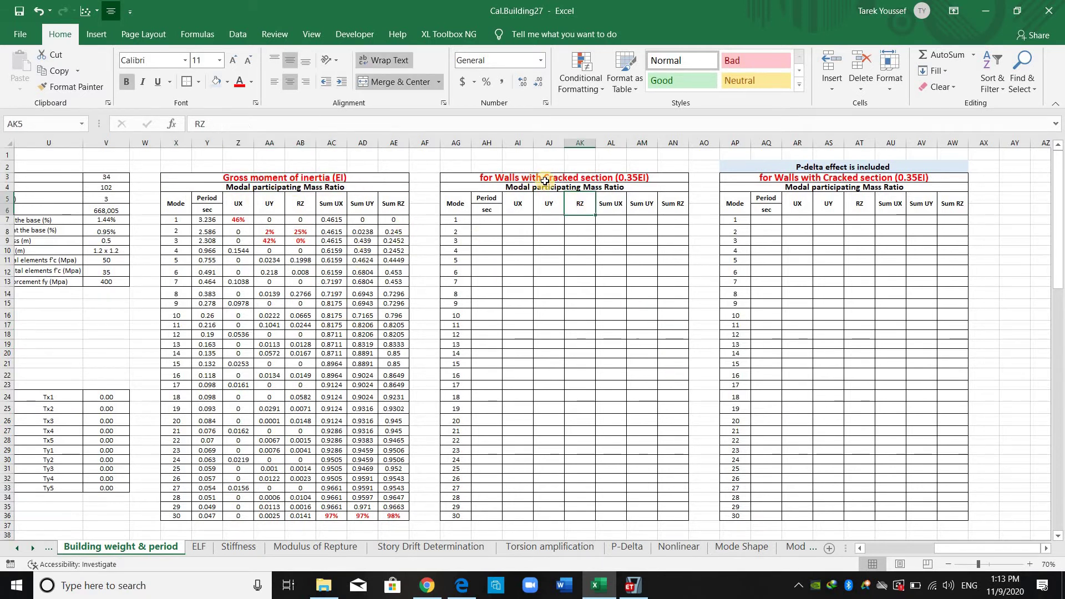
pyautogui.click(484, 180)
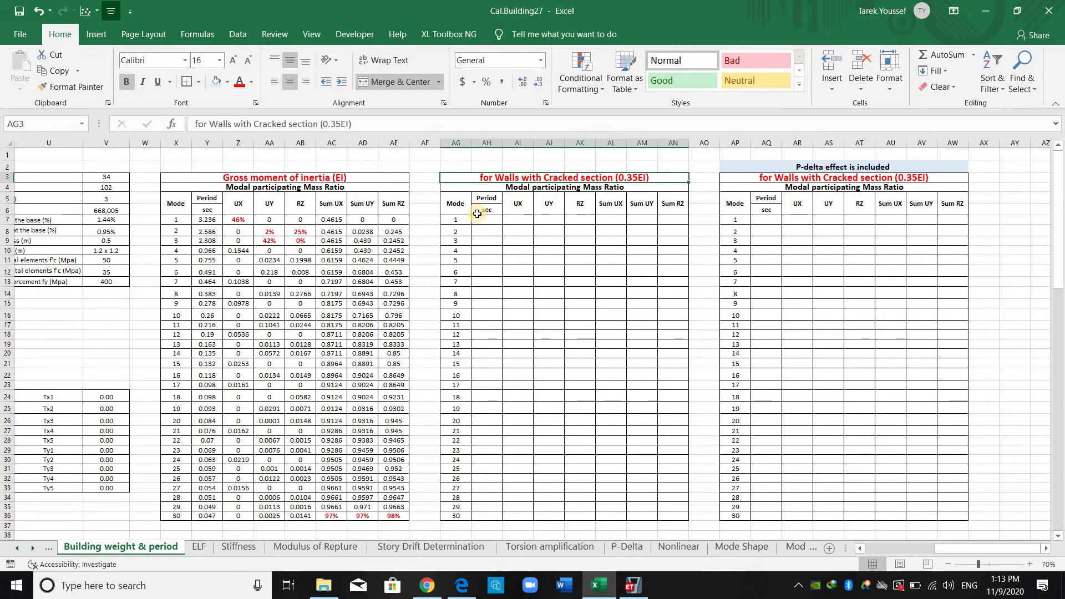
pyautogui.moveTo(488, 220); pyautogui.dragTo(677, 515)
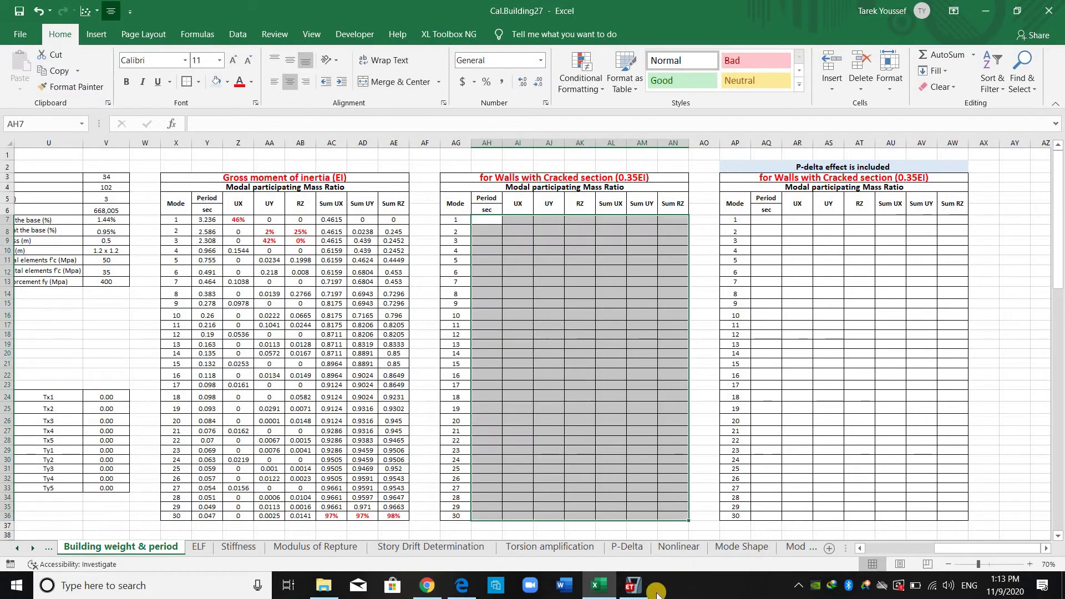
# Switch to ETABS, close the Joint Displacements table and set the plan view's story option to One Story.
pyautogui.click(633, 585)
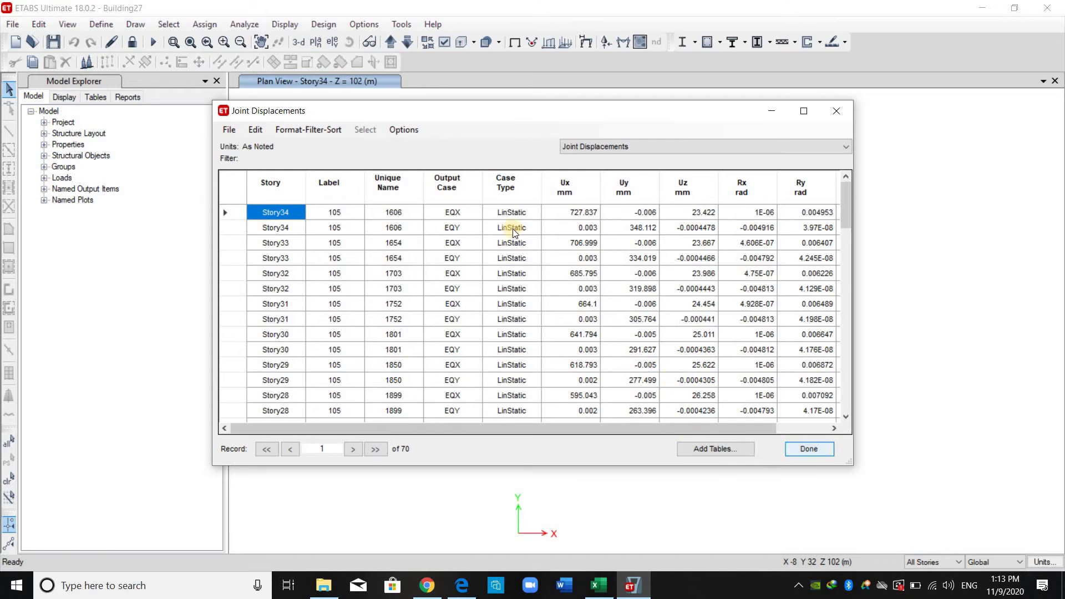
pyautogui.click(808, 447)
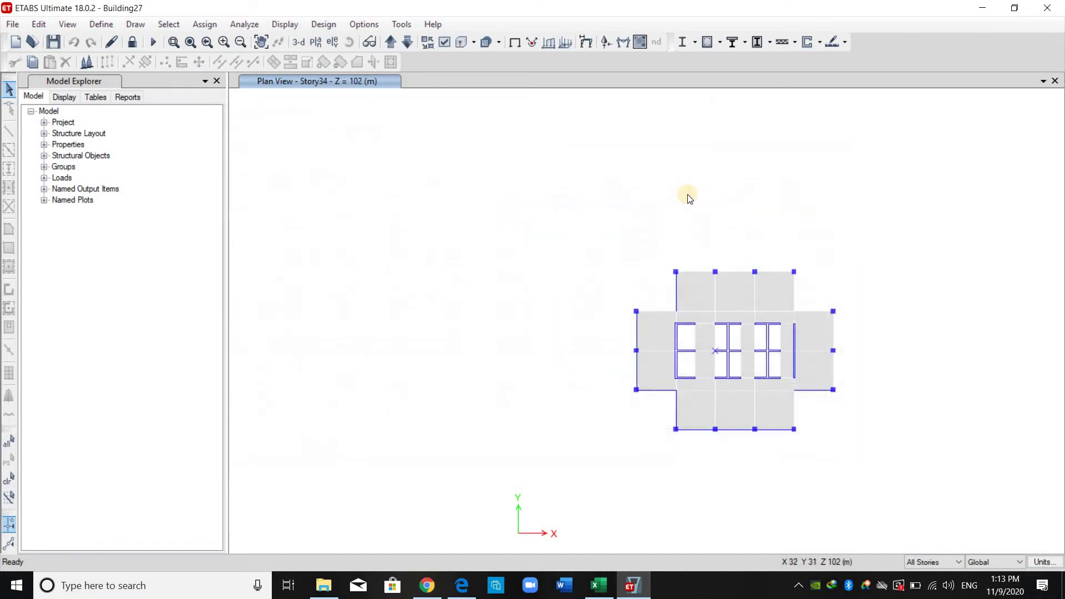
pyautogui.click(949, 562)
pyautogui.click(931, 583)
# Open the selection of tables for display and deselect the Joint Displacements table under Joint Output.
pyautogui.click(280, 24)
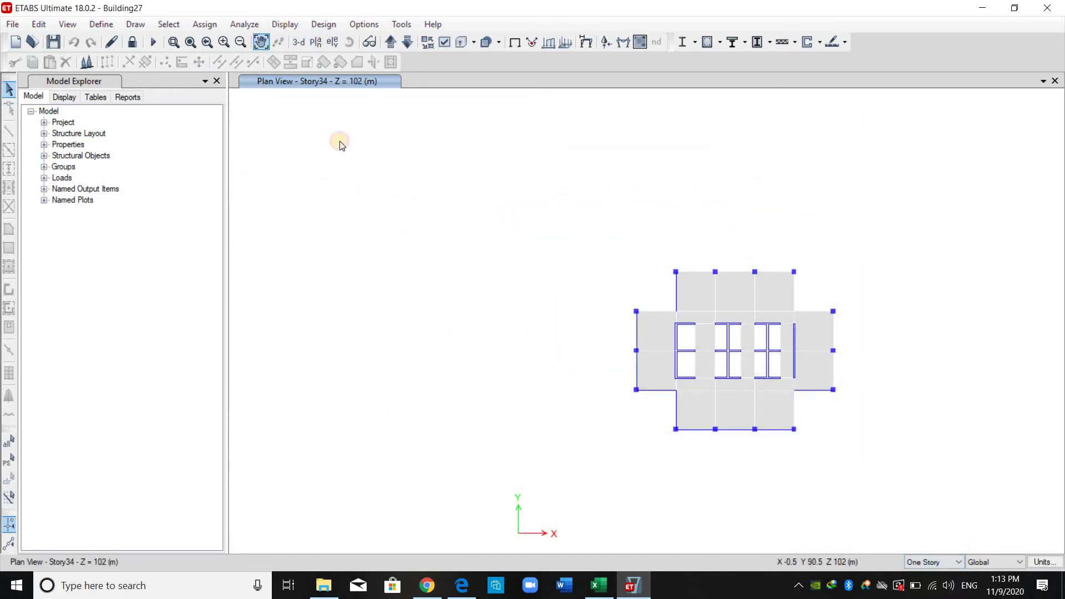
pyautogui.click(351, 363)
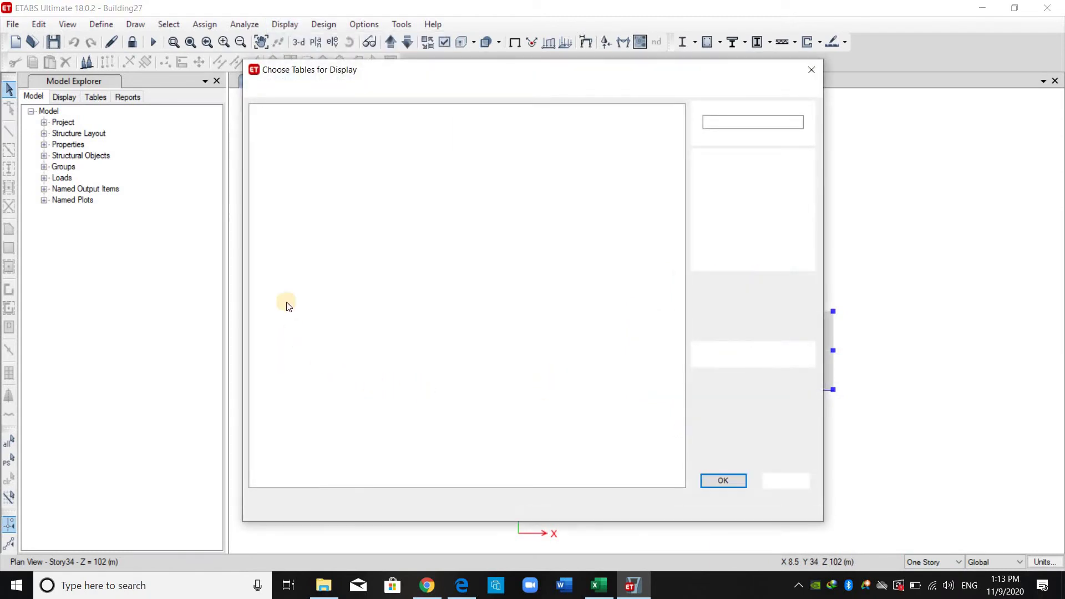
pyautogui.click(267, 255)
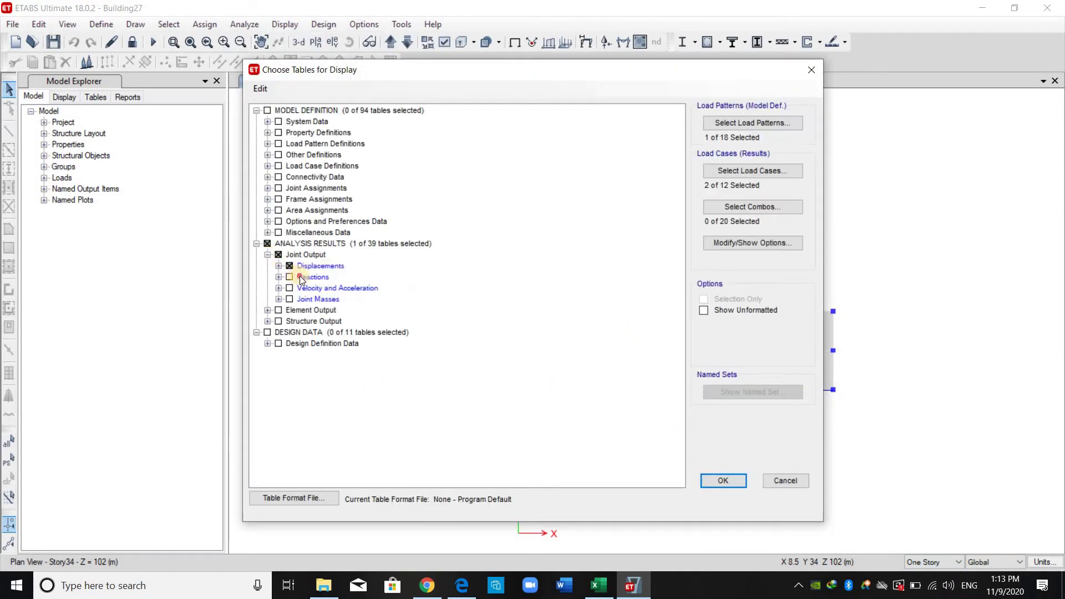
pyautogui.click(278, 266)
pyautogui.click(270, 257)
pyautogui.click(300, 277)
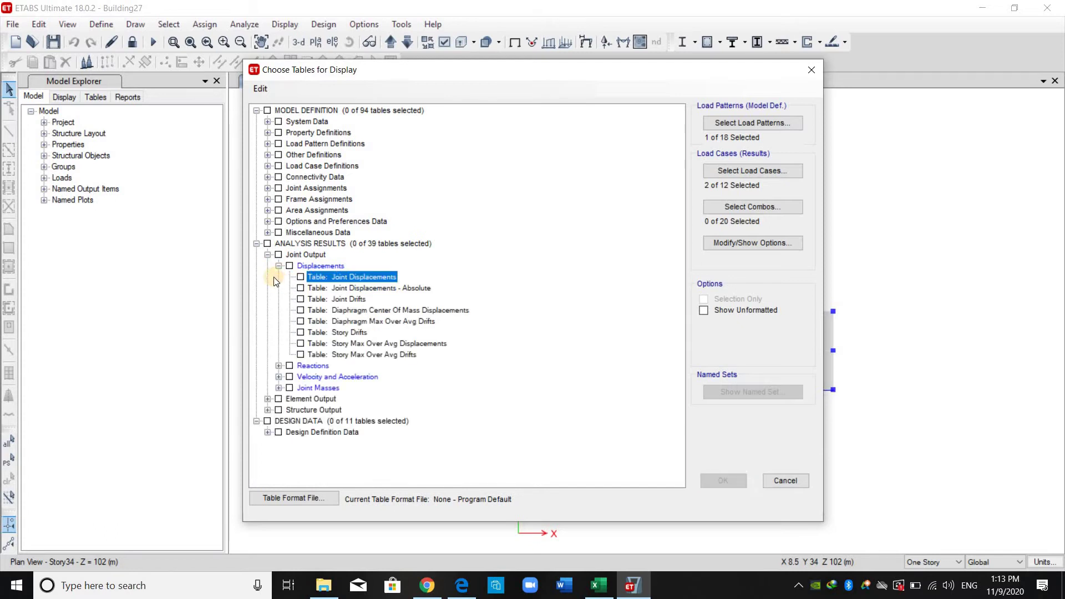
# Display the Modal Participating Mass Ratios table from the Modal Information group under Structure Output.
pyautogui.click(268, 255)
pyautogui.click(268, 277)
pyautogui.click(279, 299)
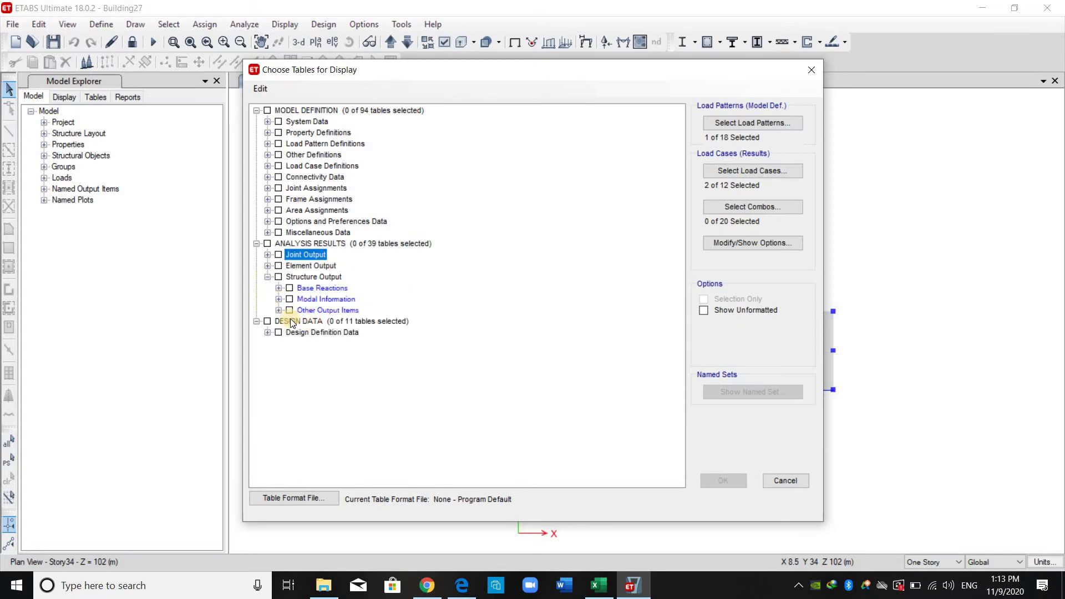
pyautogui.press('Down')
pyautogui.press('Down')
pyautogui.press('Down')
pyautogui.press('Down')
pyautogui.press('Down')
pyautogui.press('Down')
pyautogui.click(723, 482)
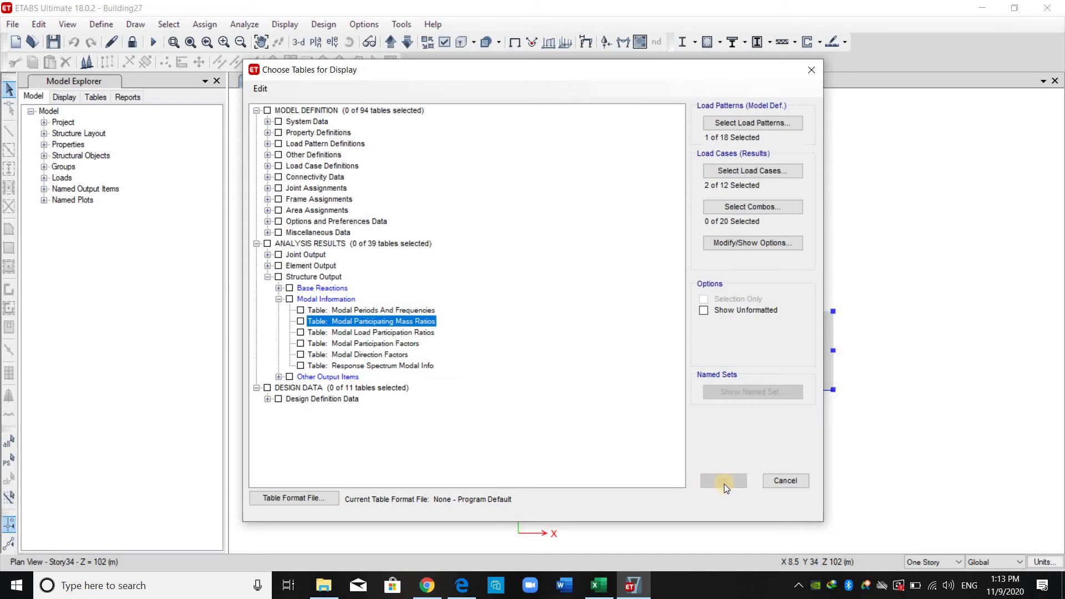
pyautogui.press('space')
pyautogui.click(727, 482)
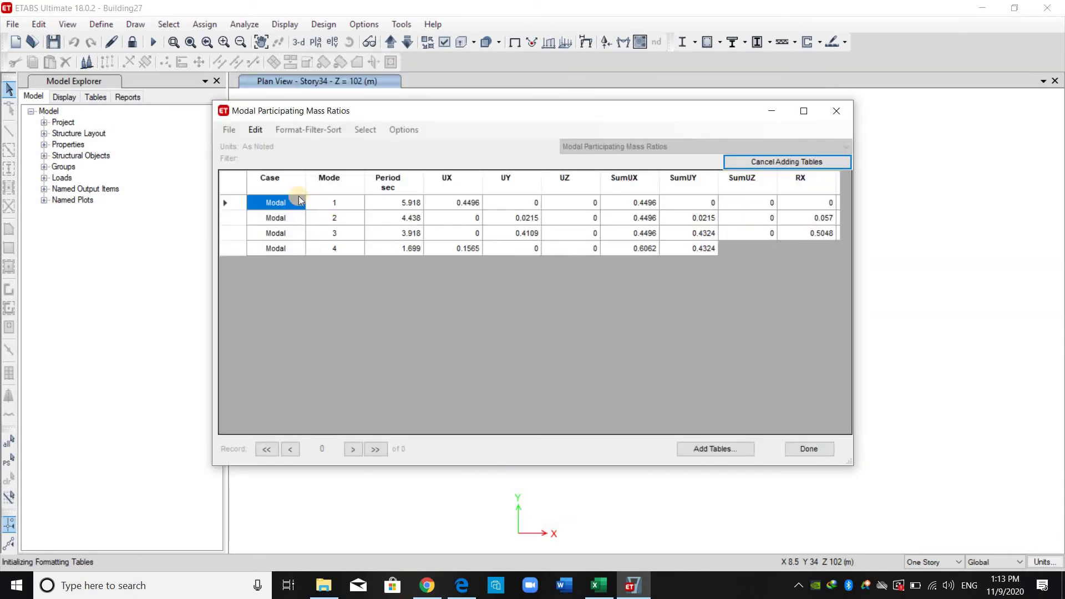
# Export the Modal Participating Mass Ratios table to Excel.
pyautogui.click(229, 130)
pyautogui.moveTo(432, 145)
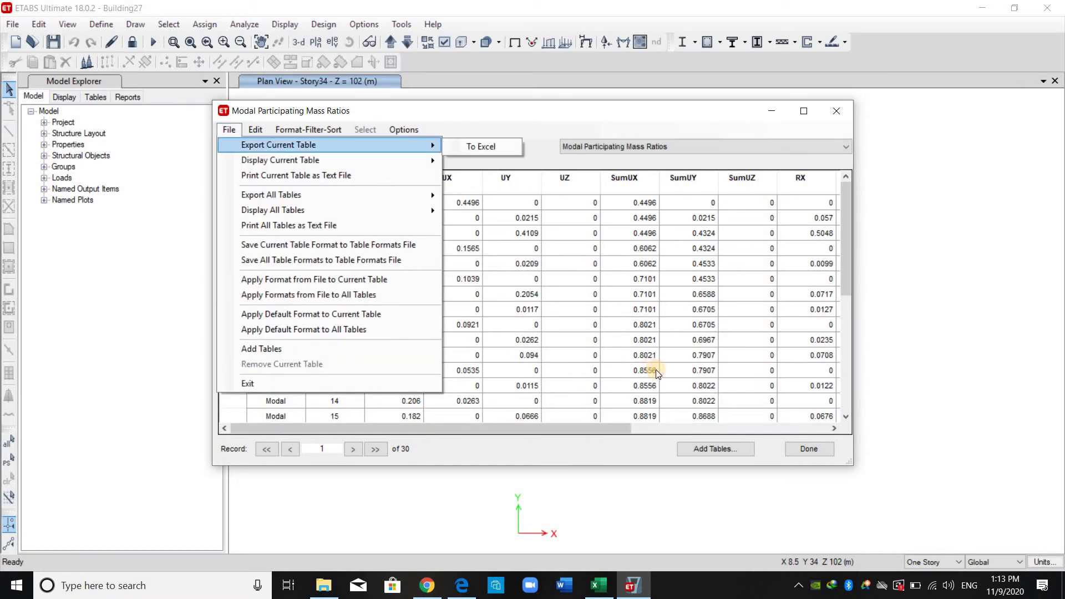
pyautogui.click(481, 147)
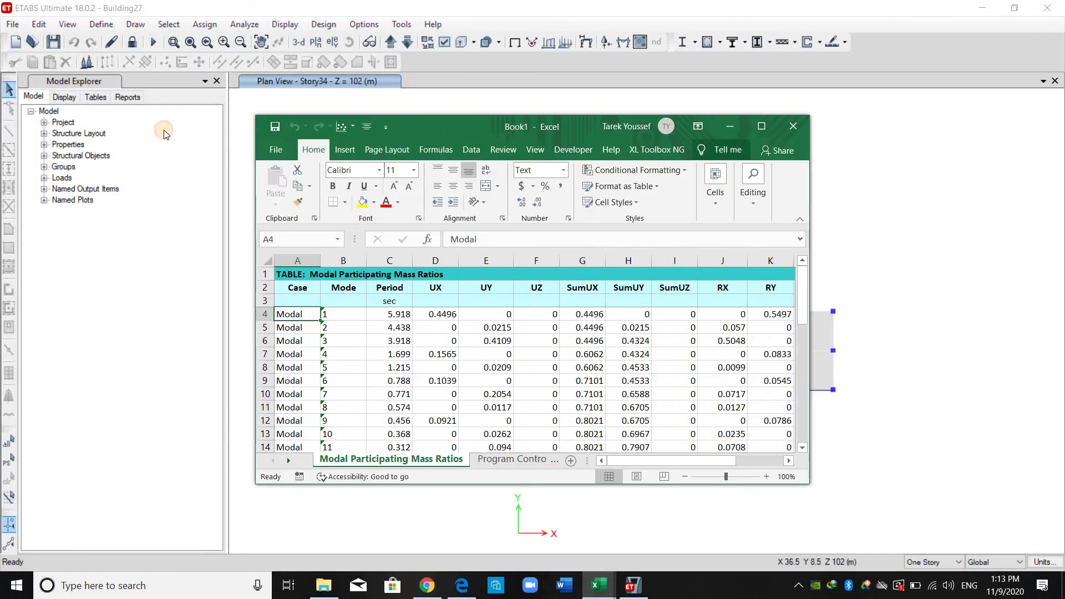
# Maximize the exported workbook and centre-align all cells of the Modal Participating Mass Ratios sheet.
pyautogui.click(761, 126)
pyautogui.click(13, 145)
pyautogui.click(294, 79)
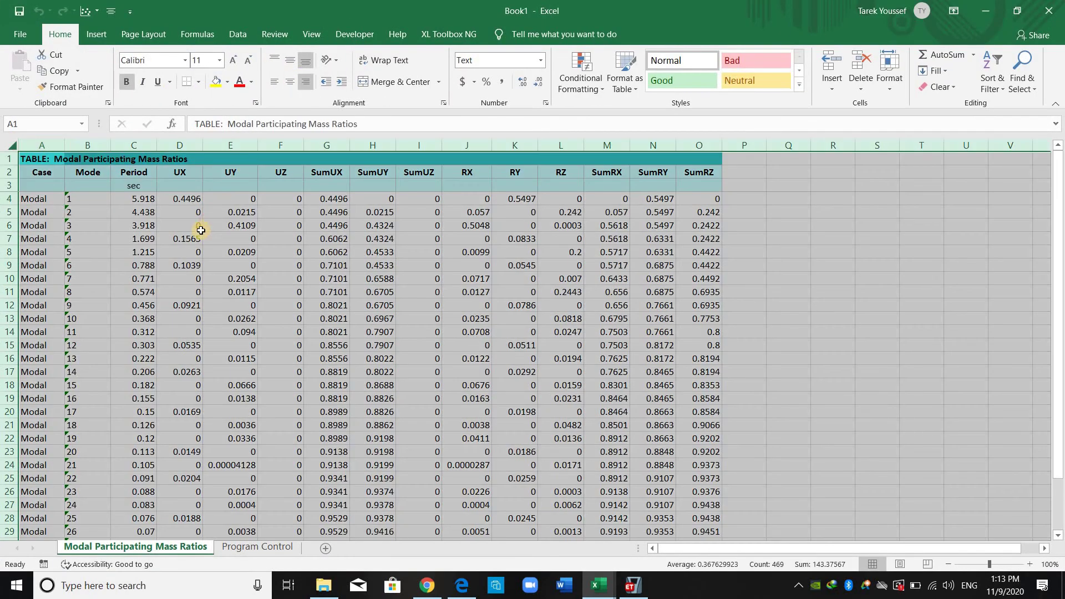
pyautogui.click(111, 11)
pyautogui.click(179, 225)
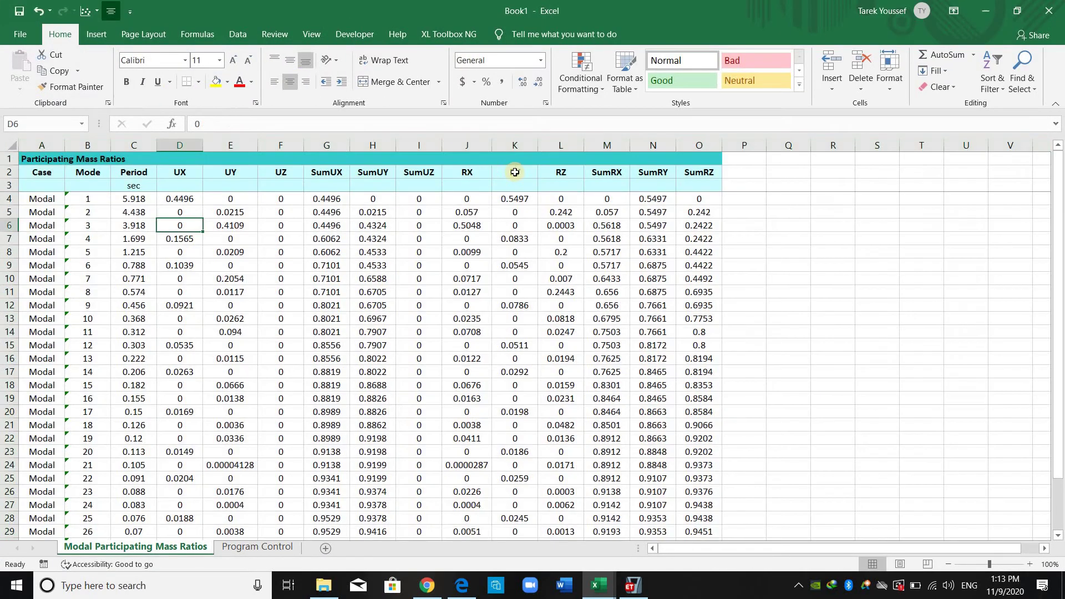
# Copy the RZ column L over the UZ column F.
pyautogui.rightClick(561, 145)
pyautogui.click(579, 174)
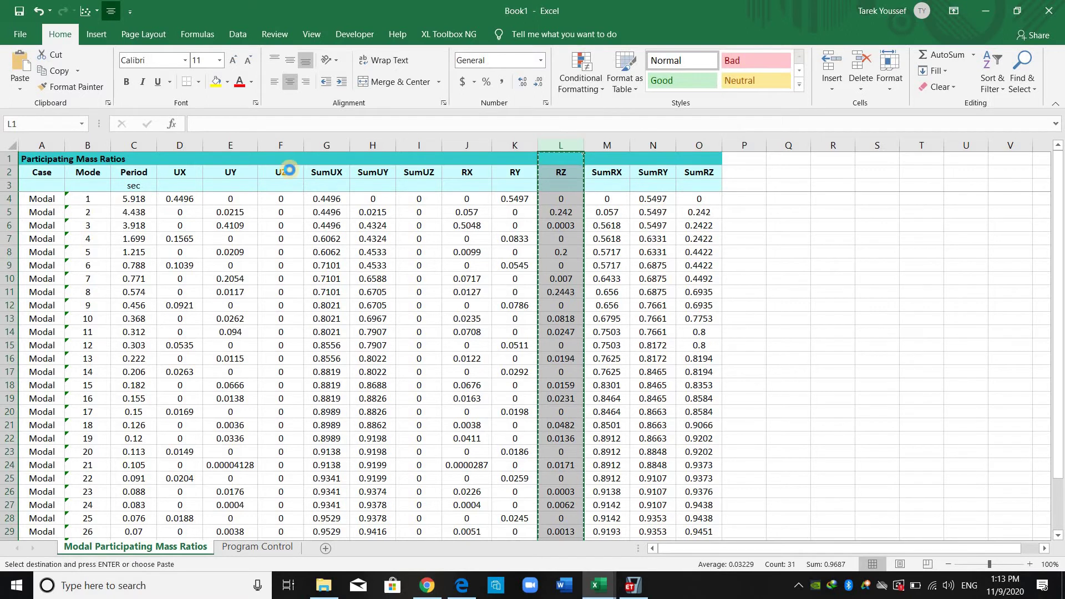
pyautogui.click(289, 160)
pyautogui.press('Return')
# Copy the SumRZ column O over the SumUZ column I.
pyautogui.click(716, 159)
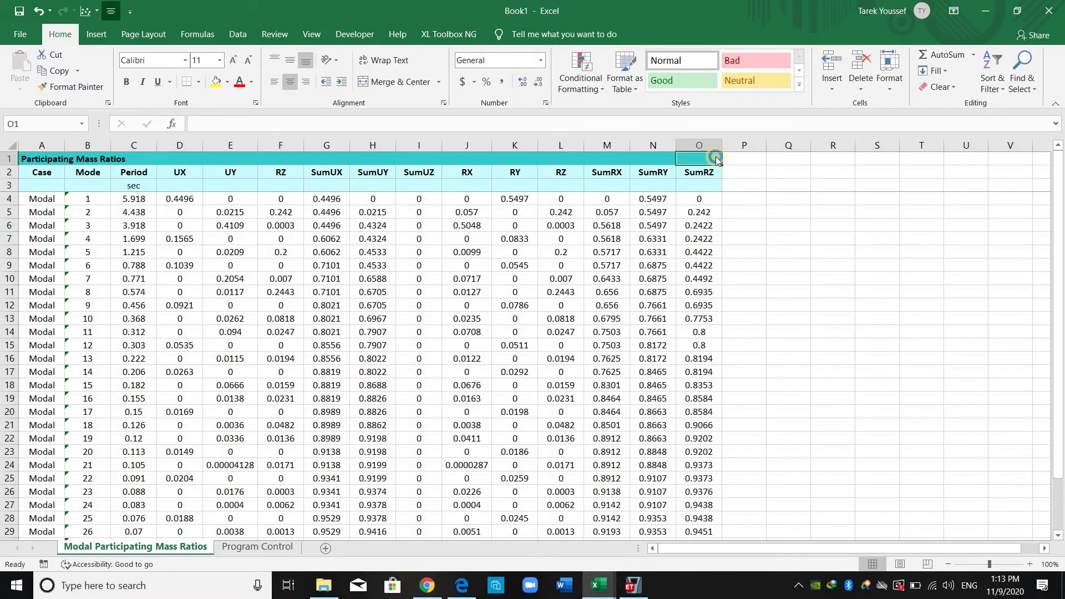
pyautogui.rightClick(716, 146)
pyautogui.click(735, 174)
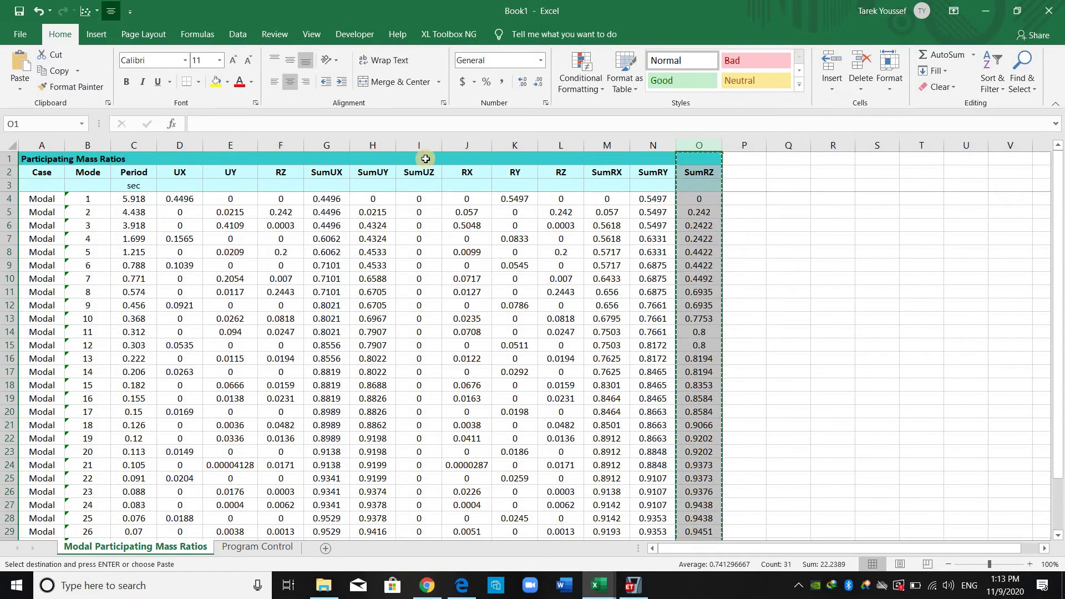
pyautogui.click(426, 159)
pyautogui.hotkey('ctrl', 'v')
pyautogui.click(523, 207)
pyautogui.press('Escape')
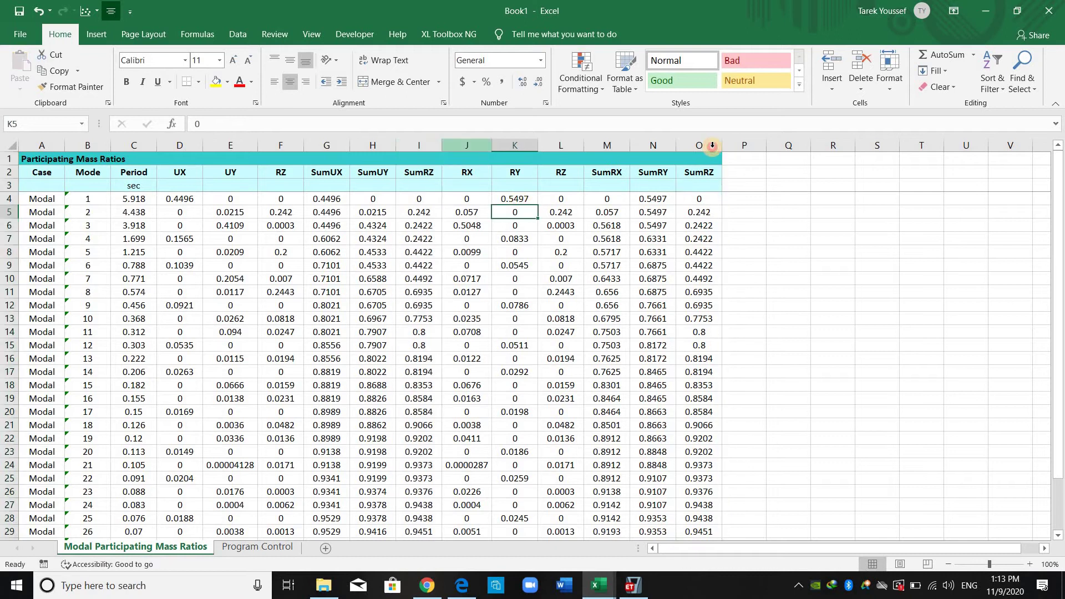
# Delete the rotational columns J to O, from RX to SumRZ.
pyautogui.moveTo(467, 145); pyautogui.dragTo(712, 145)
pyautogui.rightClick(712, 146)
pyautogui.click(756, 261)
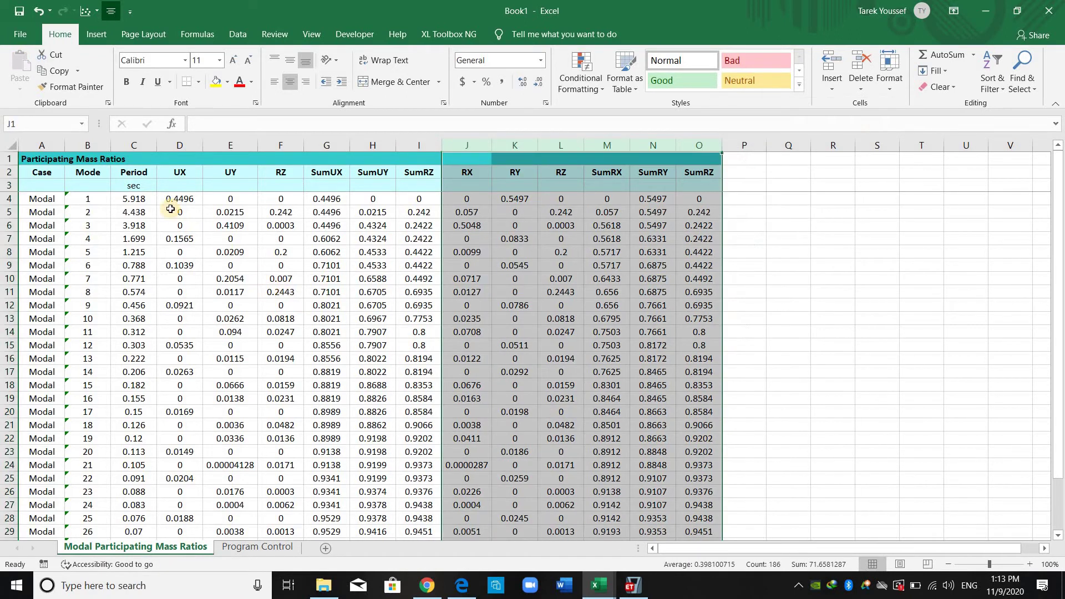
# Copy the period and mass ratio values from C4 down to mode 30 and paste them into Cal.Building27's cracked-section (0.35EI) table at AH7.
pyautogui.click(151, 199)
pyautogui.hotkey('ctrl', 'shift', 'Right')
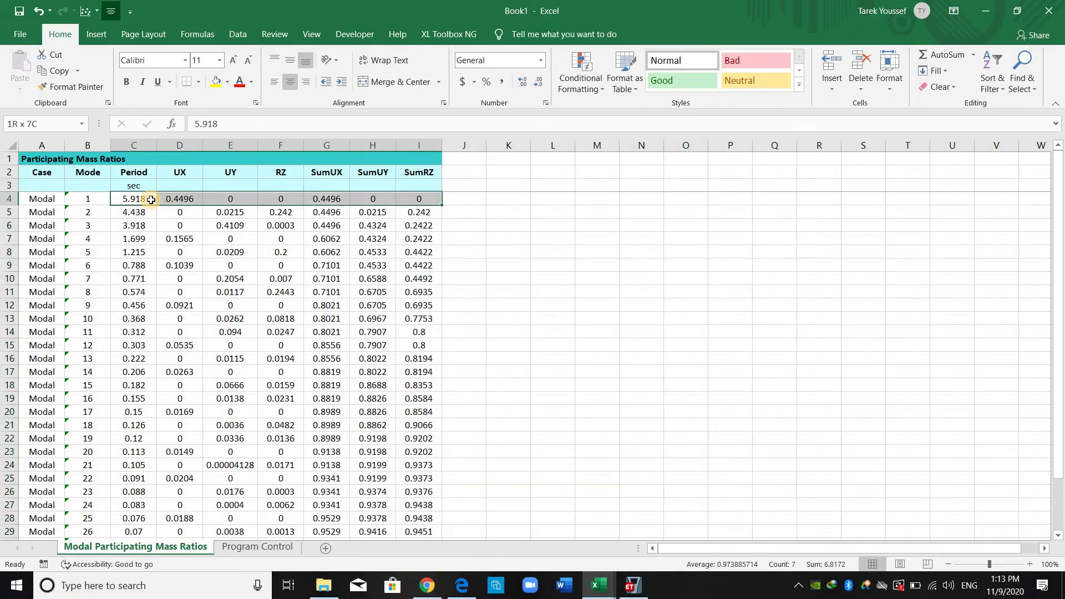
pyautogui.hotkey('ctrl', 'shift', 'Down')
pyautogui.hotkey('ctrl', 'c')
pyautogui.scroll(2, 418, 531)
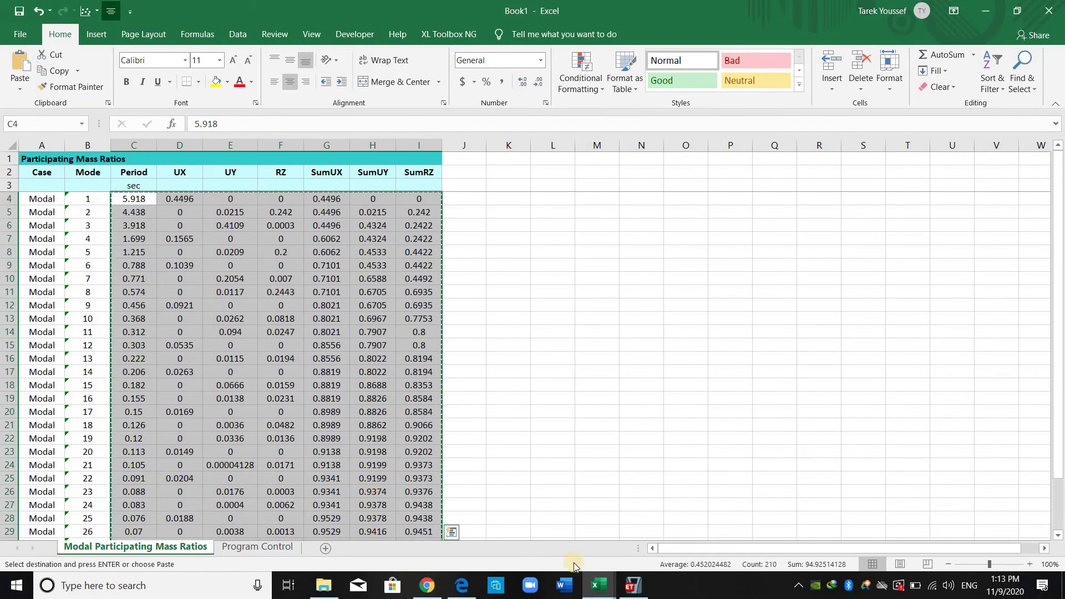
pyautogui.click(530, 527)
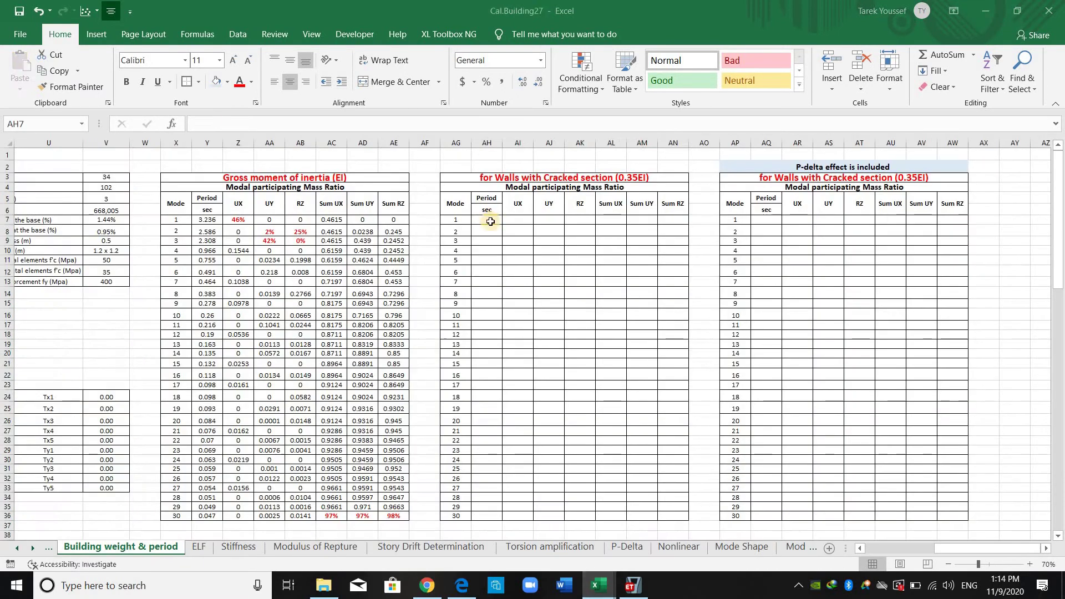
pyautogui.hotkey('ctrl', 'v')
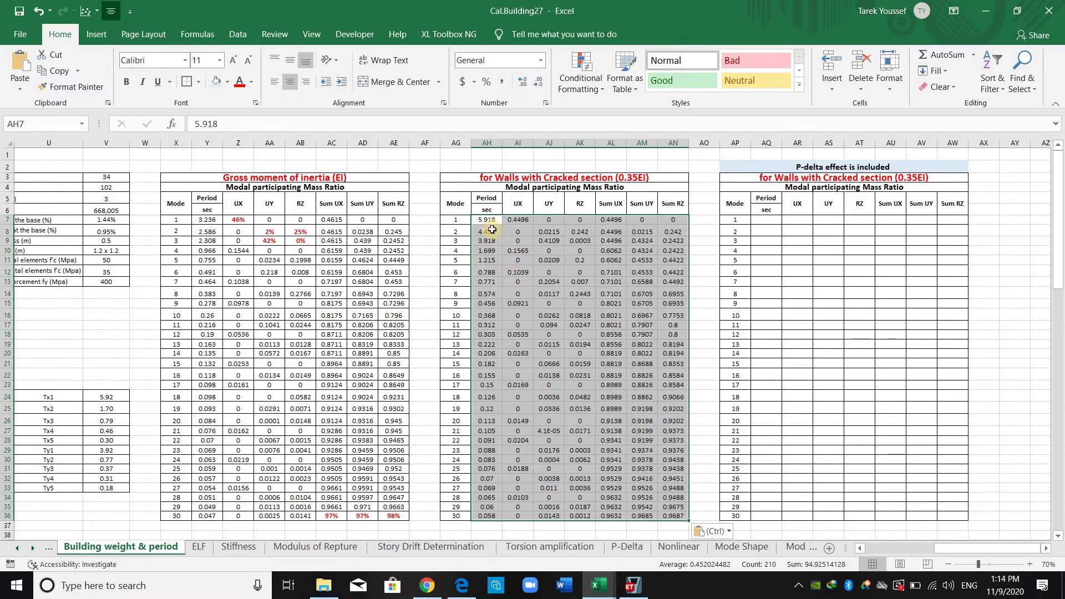
# Apply all borders to the pasted cracked-section values in AH7:AN36.
pyautogui.click(548, 363)
pyautogui.moveTo(486, 219); pyautogui.dragTo(673, 516)
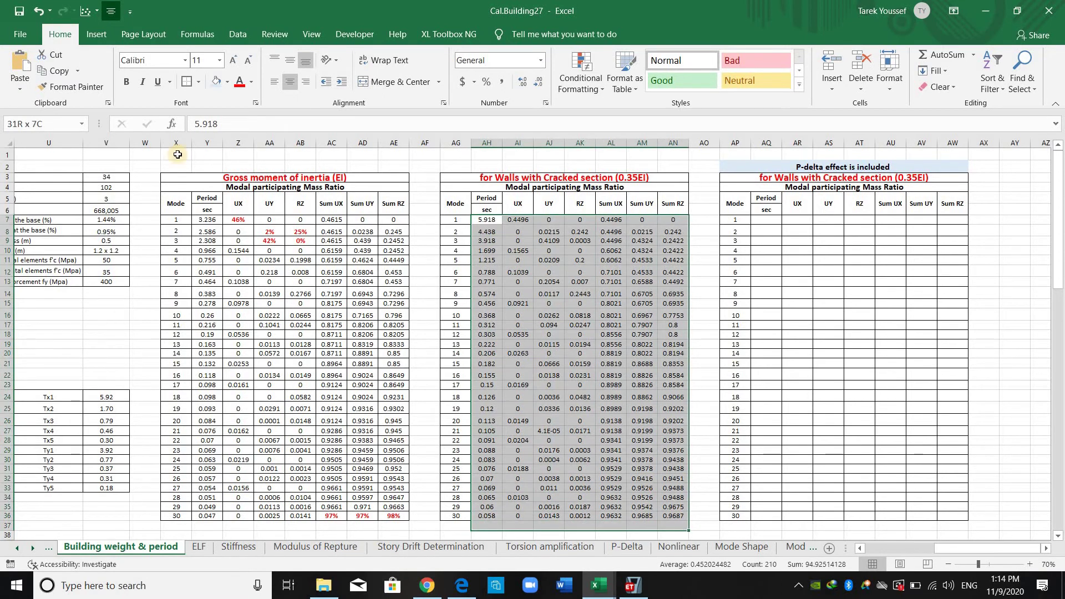
pyautogui.click(220, 201)
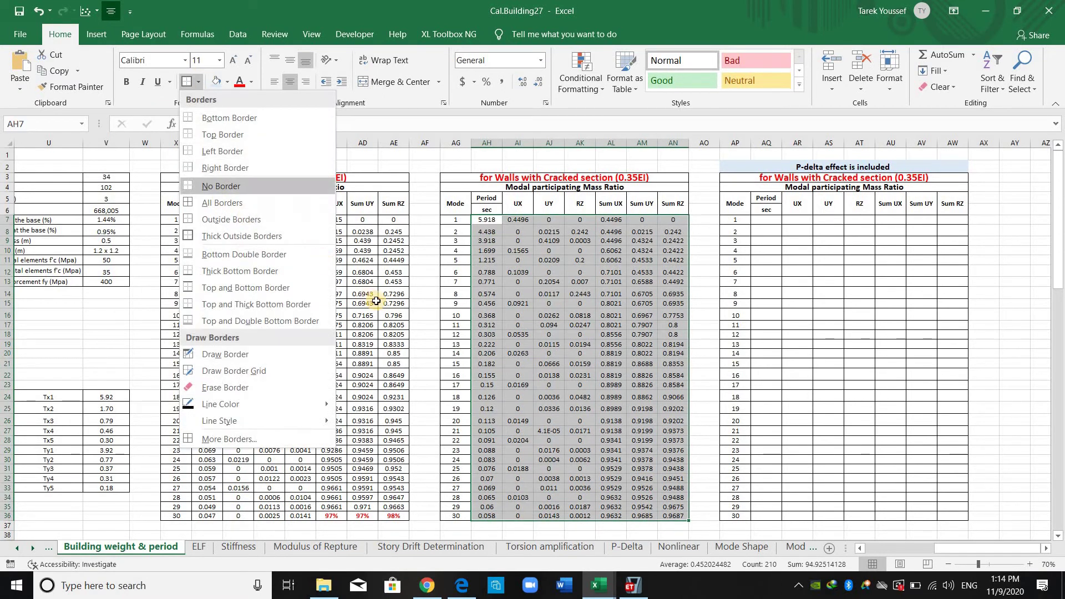
pyautogui.click(373, 301)
# Compare the periods and mass ratios of the gross-inertia (EI) table with those of the cracked-section (0.35EI) table.
pyautogui.keyDown('ctrl'); pyautogui.scroll(2, 448, 292); pyautogui.keyUp('ctrl')
pyautogui.press('Right')
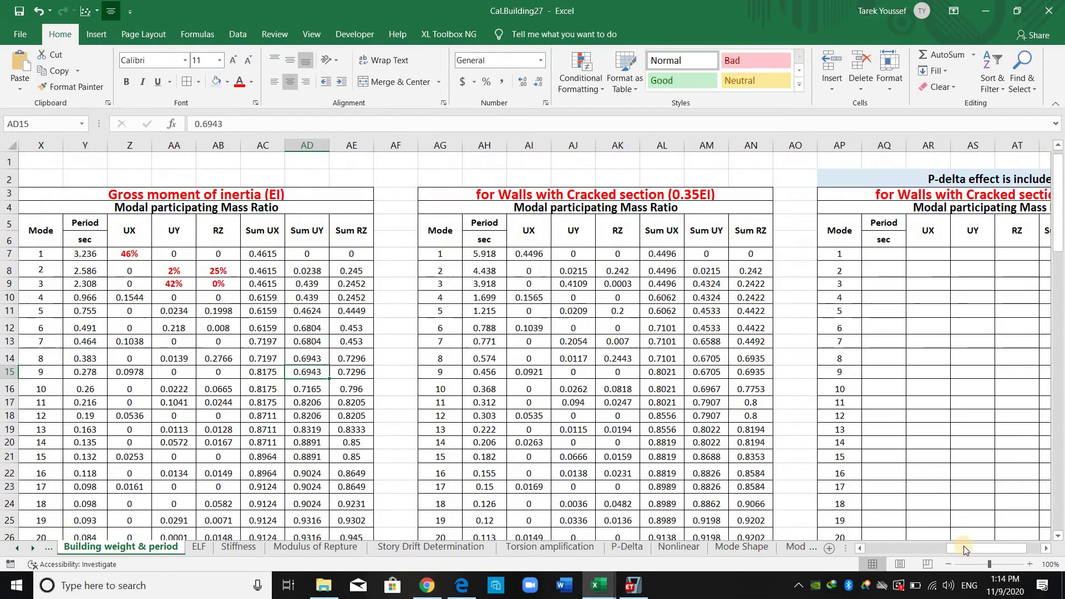
pyautogui.moveTo(131, 251); pyautogui.dragTo(130, 358)
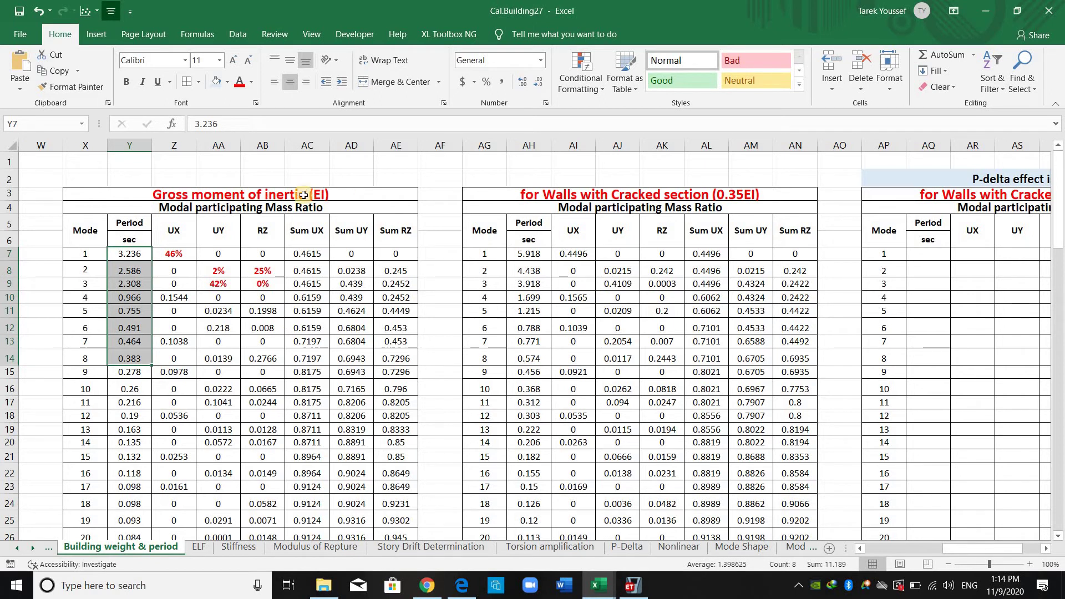
pyautogui.click(141, 256)
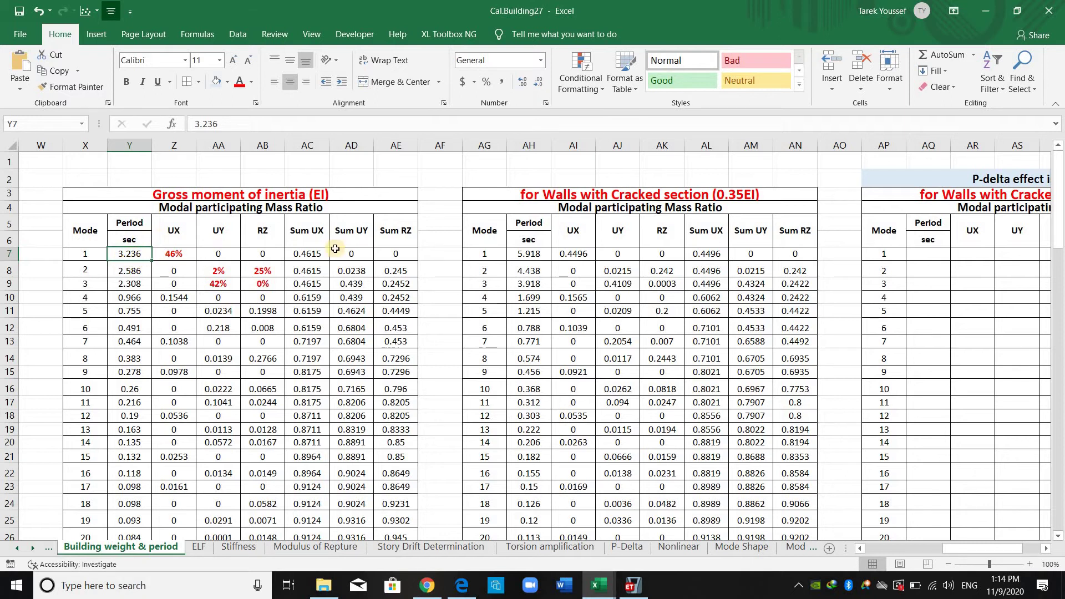
pyautogui.click(538, 258)
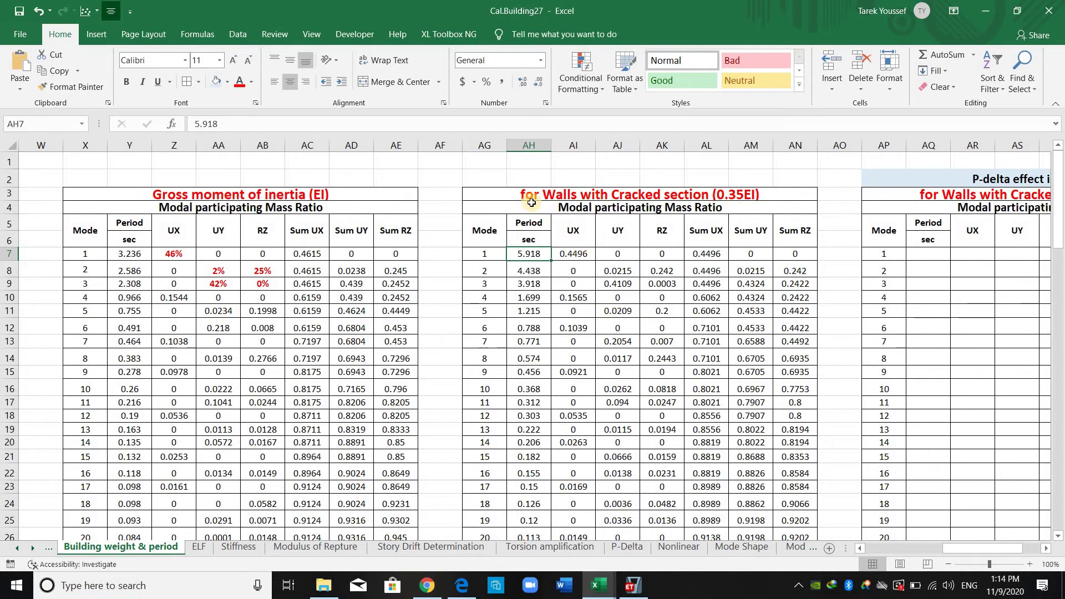
pyautogui.press('Up')
pyautogui.press('Up')
pyautogui.press('Up')
pyautogui.press('Up')
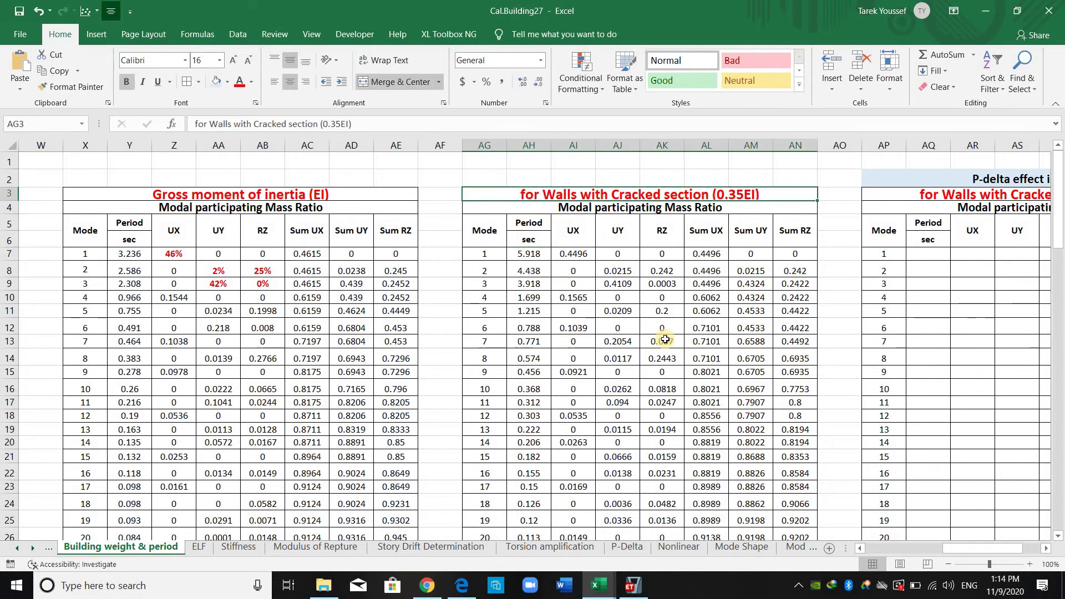
pyautogui.scroll(-4, 666, 339)
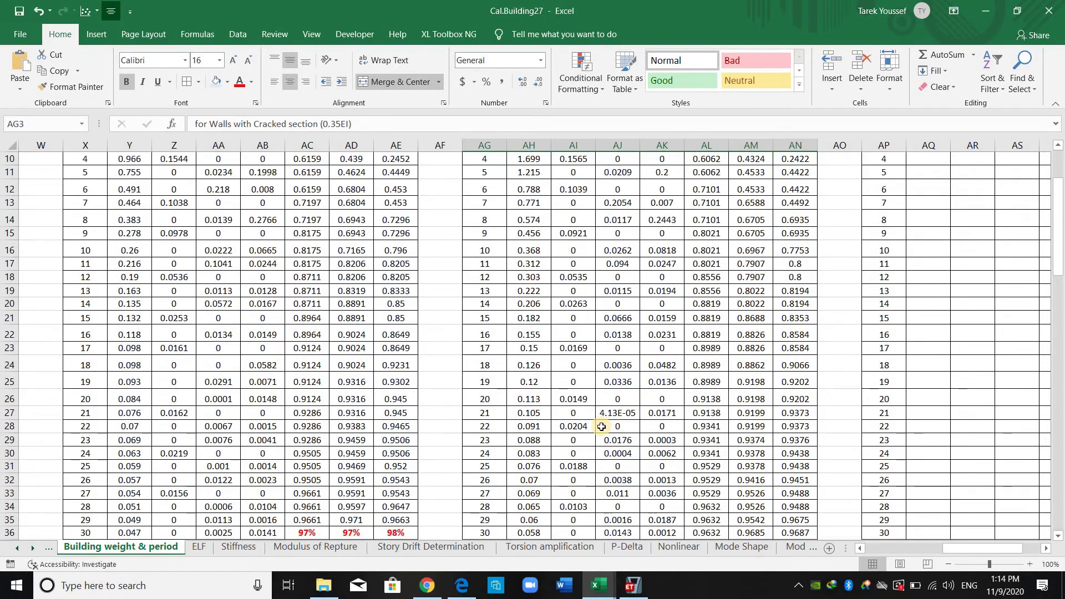
pyautogui.scroll(4, 607, 349)
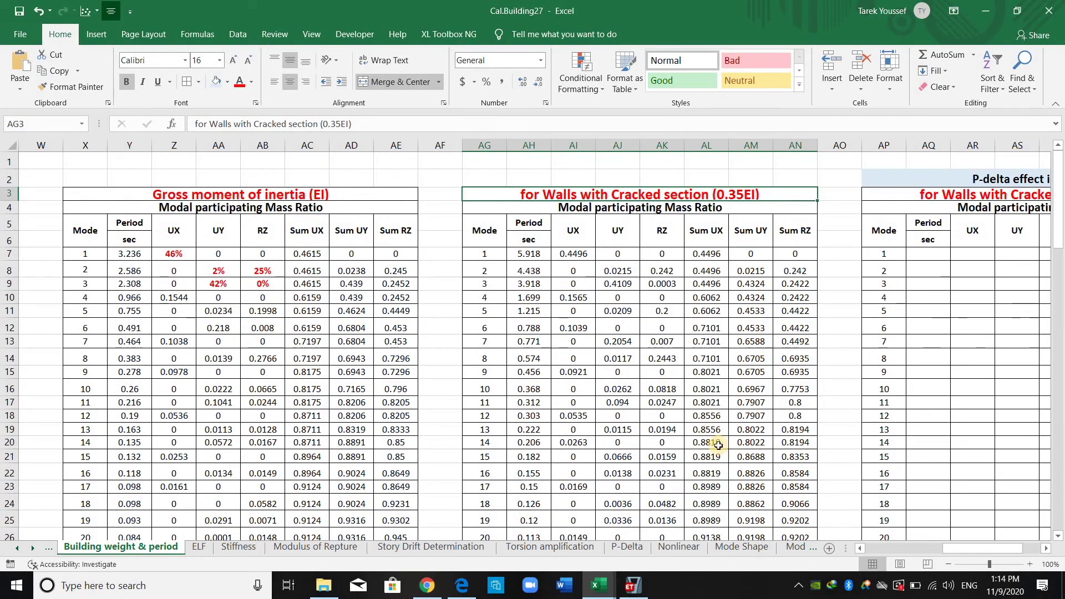
# Examine the empty cracked-section table with P-delta effect included beside the filled cracked-section table.
pyautogui.keyDown('ctrl'); pyautogui.scroll(-1, 715, 437); pyautogui.keyUp('ctrl')
pyautogui.moveTo(950, 549); pyautogui.dragTo(970, 549)
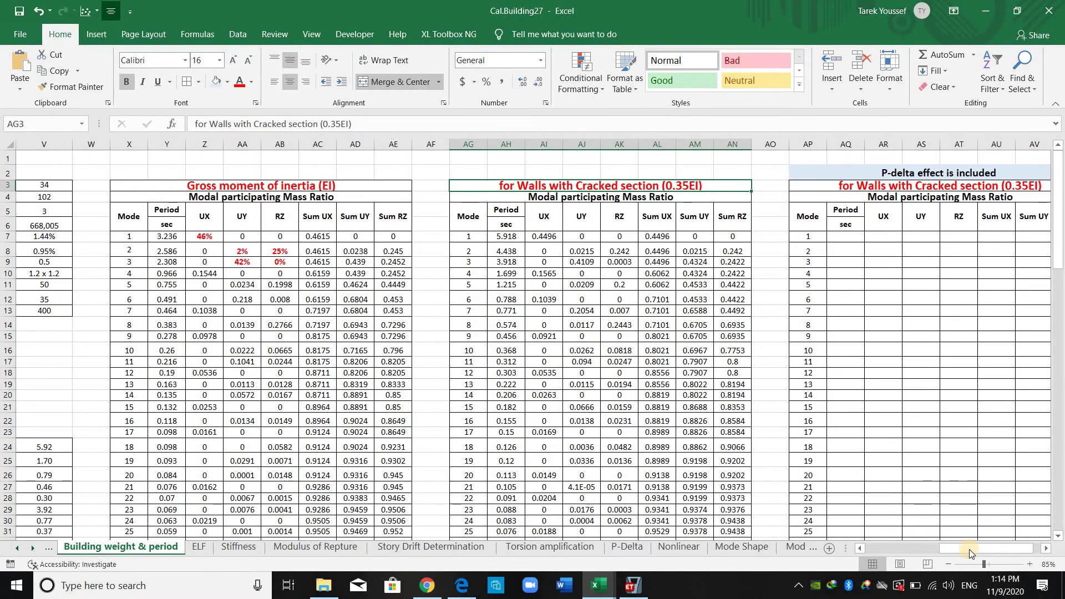
pyautogui.click(678, 174)
pyautogui.click(768, 176)
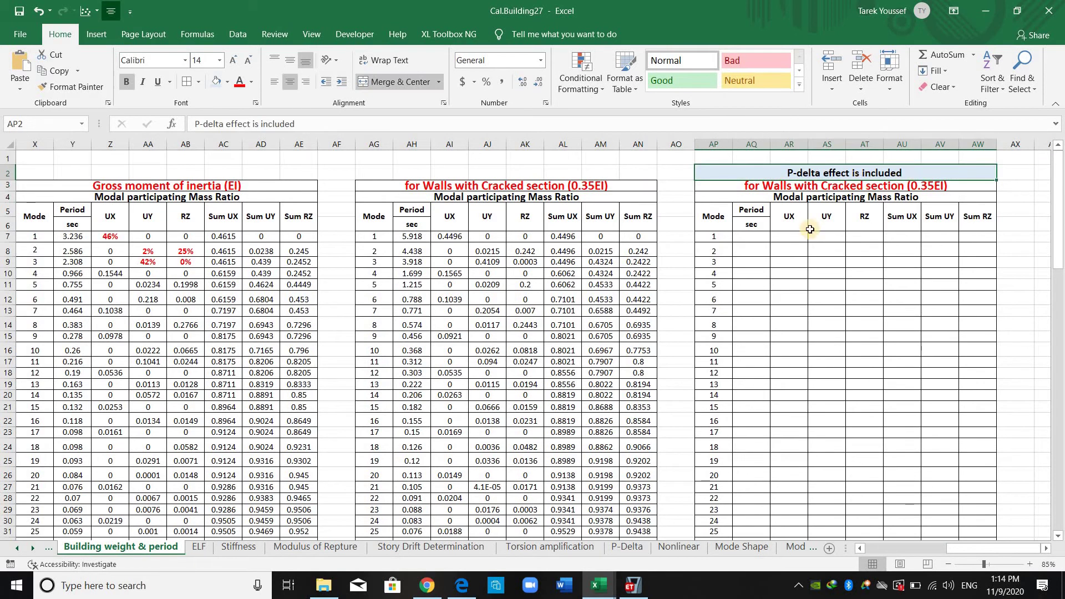
pyautogui.moveTo(411, 237); pyautogui.dragTo(463, 441)
pyautogui.hotkey('shift', 'Down')
pyautogui.hotkey('shift', 'Down')
pyautogui.hotkey('shift', 'Down')
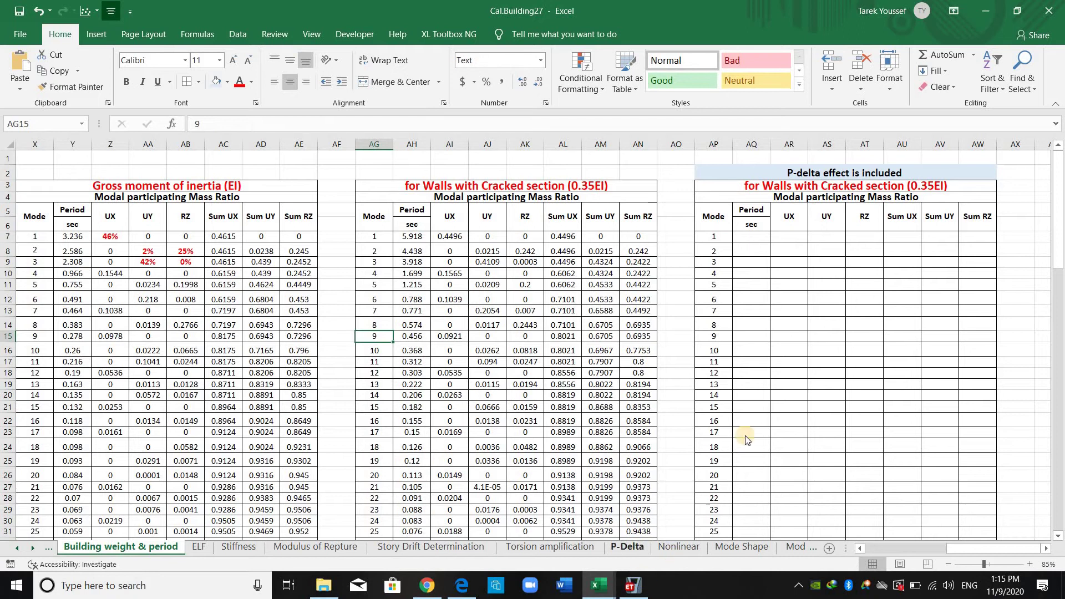
# Switch to ETABS, check the Modal case's preset P-Delta settings, and close its data without changes.
pyautogui.hotkey('alt', 'Tab')
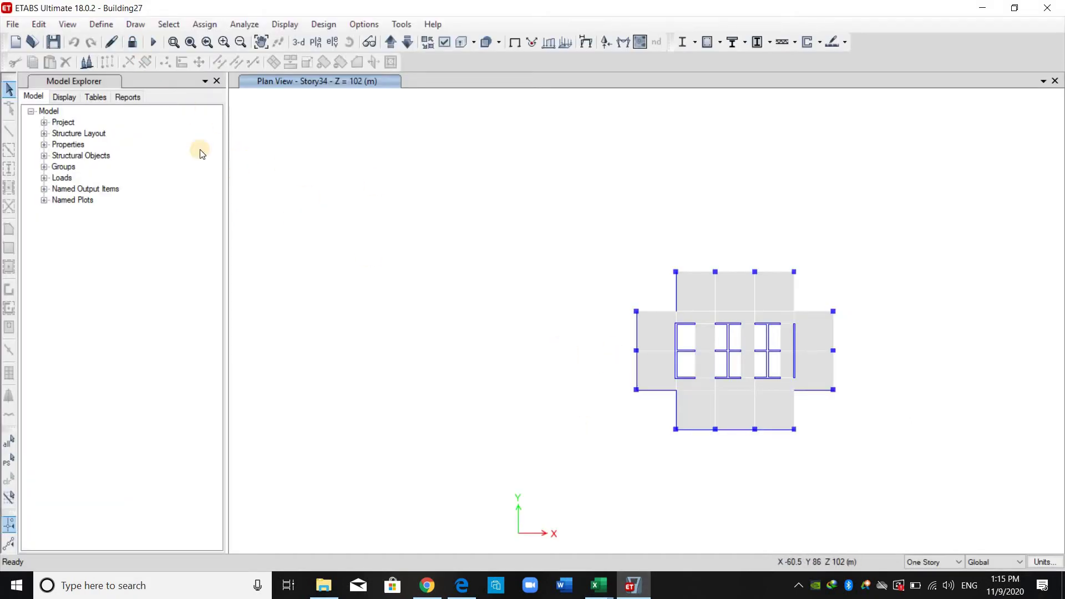
pyautogui.click(101, 24)
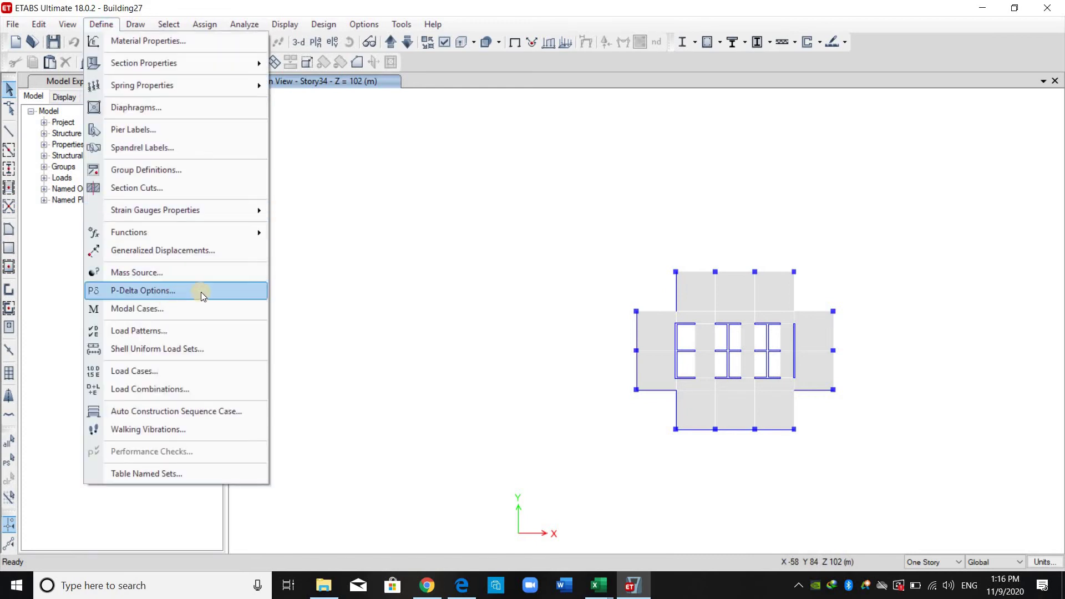
pyautogui.click(157, 311)
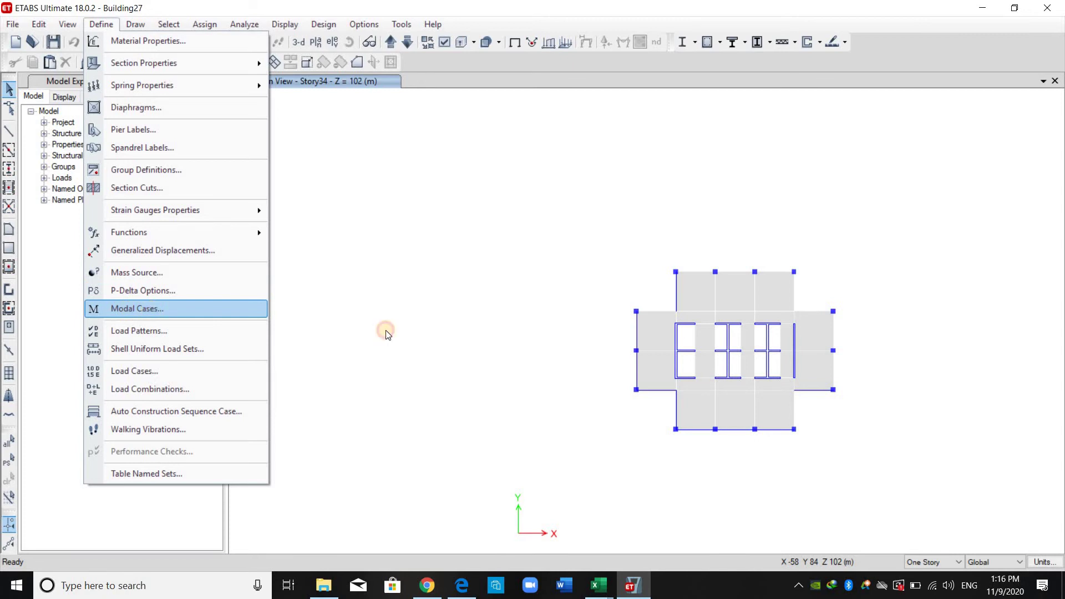
pyautogui.click(709, 255)
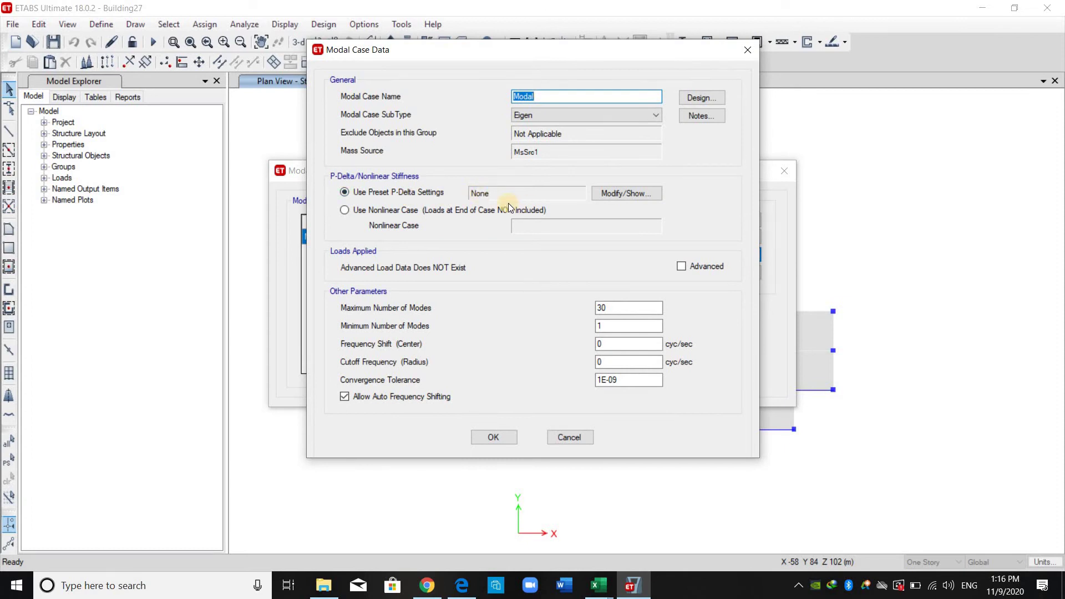
pyautogui.click(571, 437)
pyautogui.press('Escape')
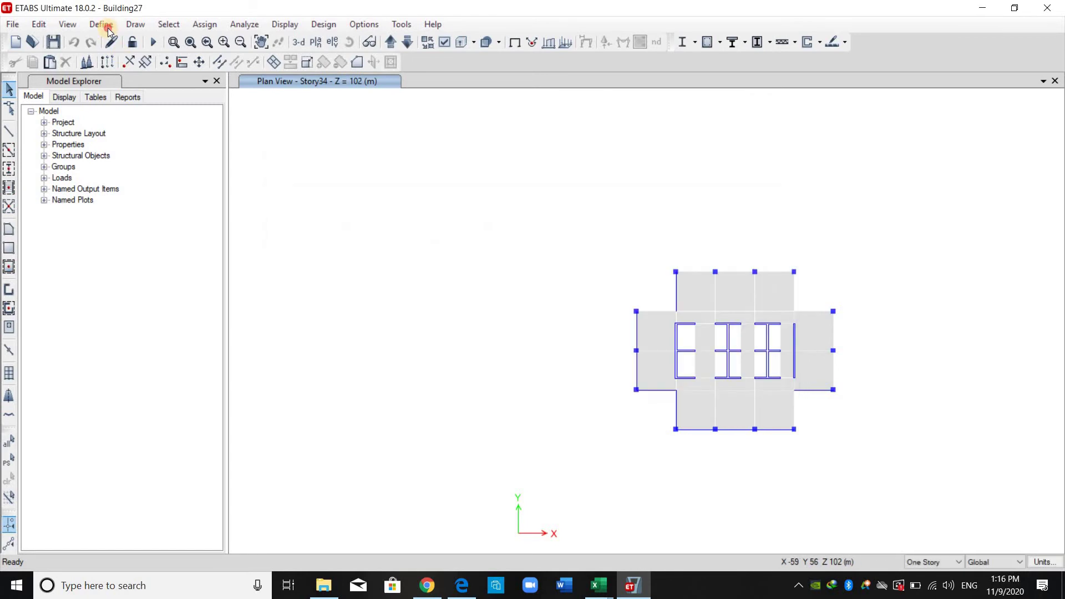
# Check the preset P-Delta settings of the Dead and EQX load cases and close their data without changes.
pyautogui.click(101, 24)
pyautogui.press('Return')
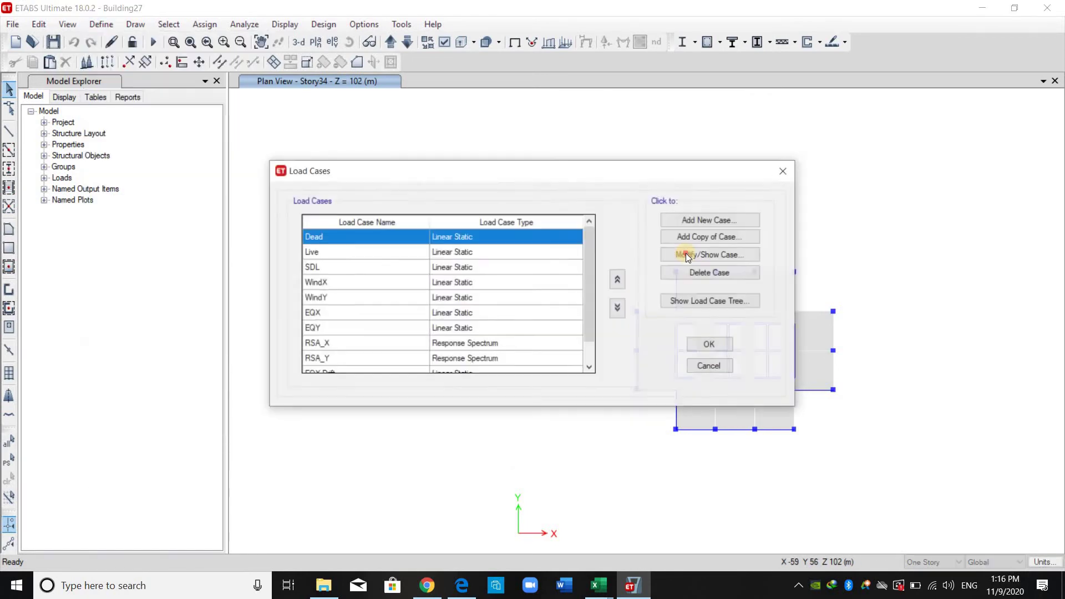
pyautogui.press('Return')
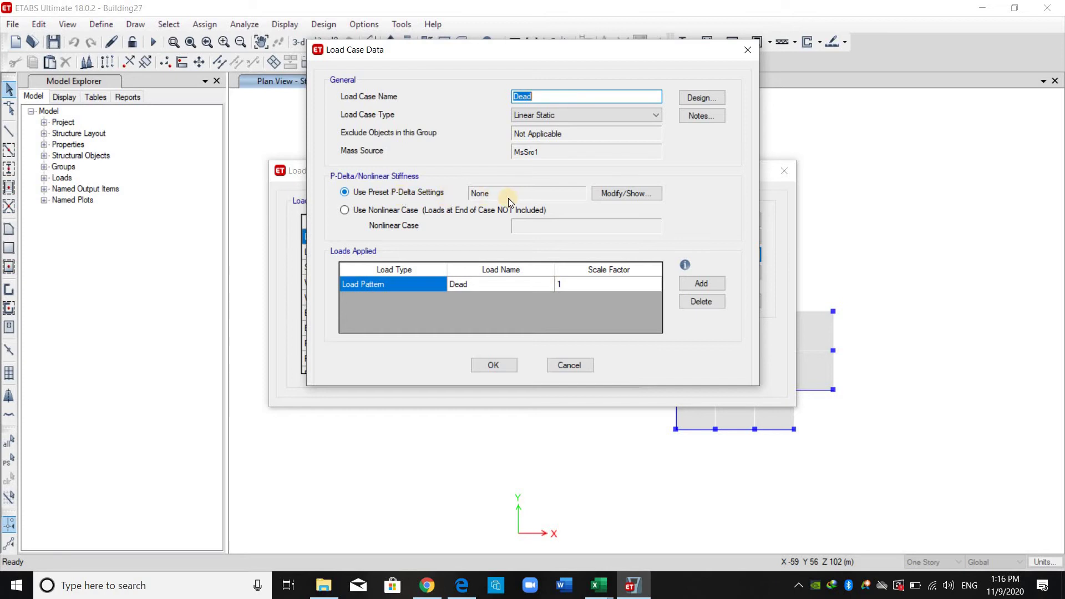
pyautogui.click(569, 365)
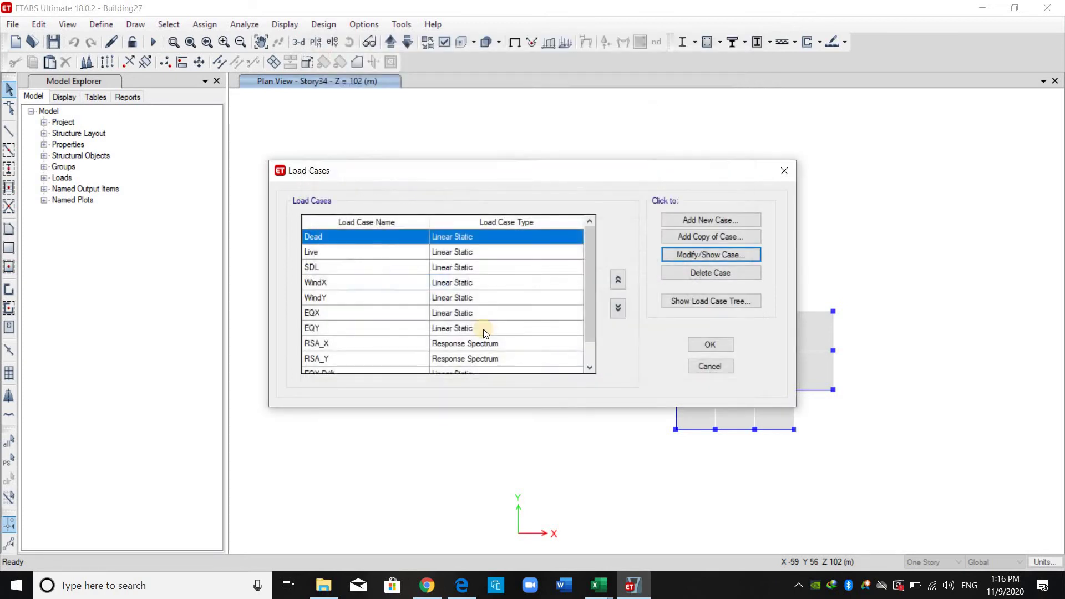
pyautogui.click(460, 286)
pyautogui.scroll(-1, 461, 288)
pyautogui.click(703, 256)
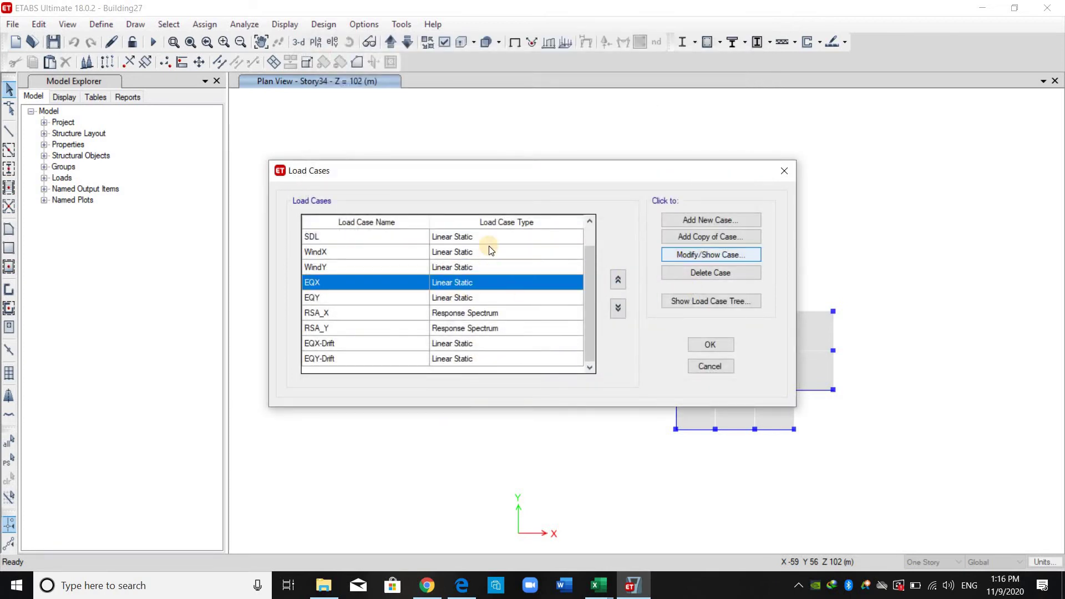
pyautogui.press('Return')
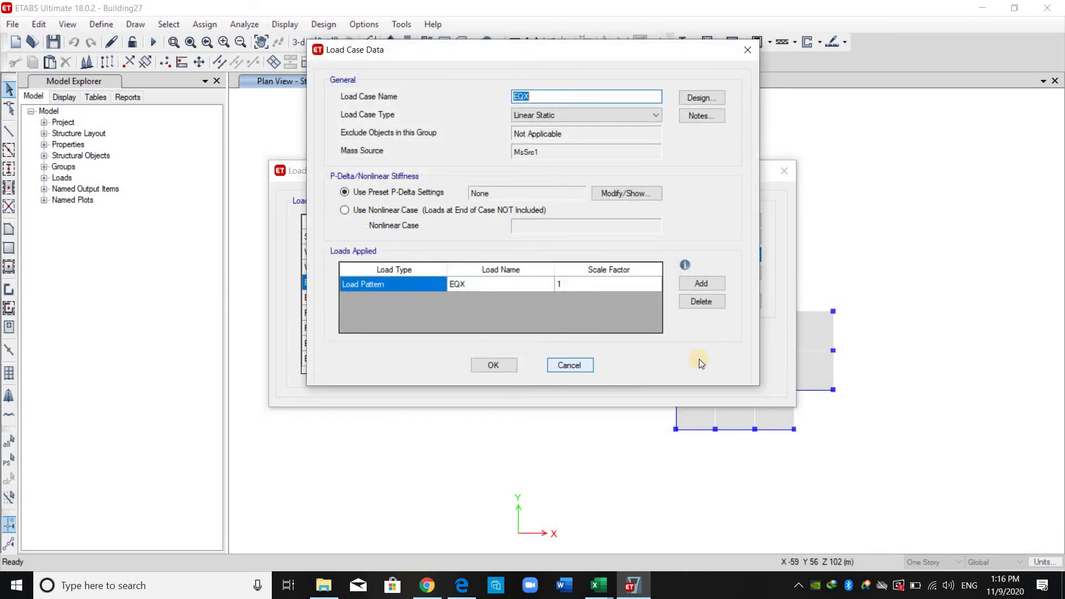
pyautogui.press('Escape')
pyautogui.click(703, 363)
# Set the preset P-Delta options to Iterative - Based on Loads with Dead 1, Live 0.25 and SDL 1.
pyautogui.click(107, 27)
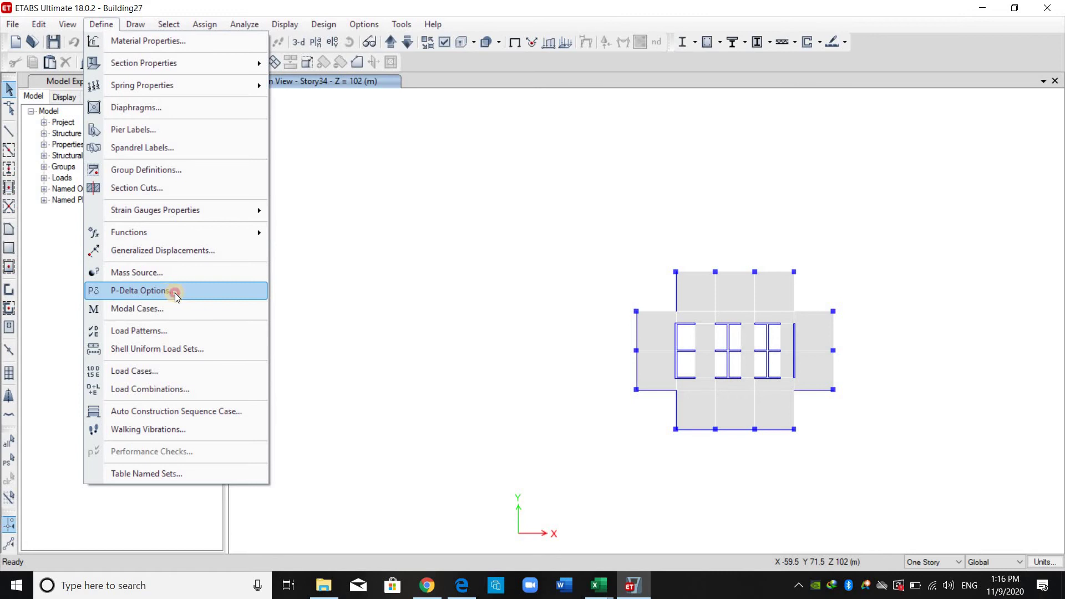
pyautogui.click(175, 293)
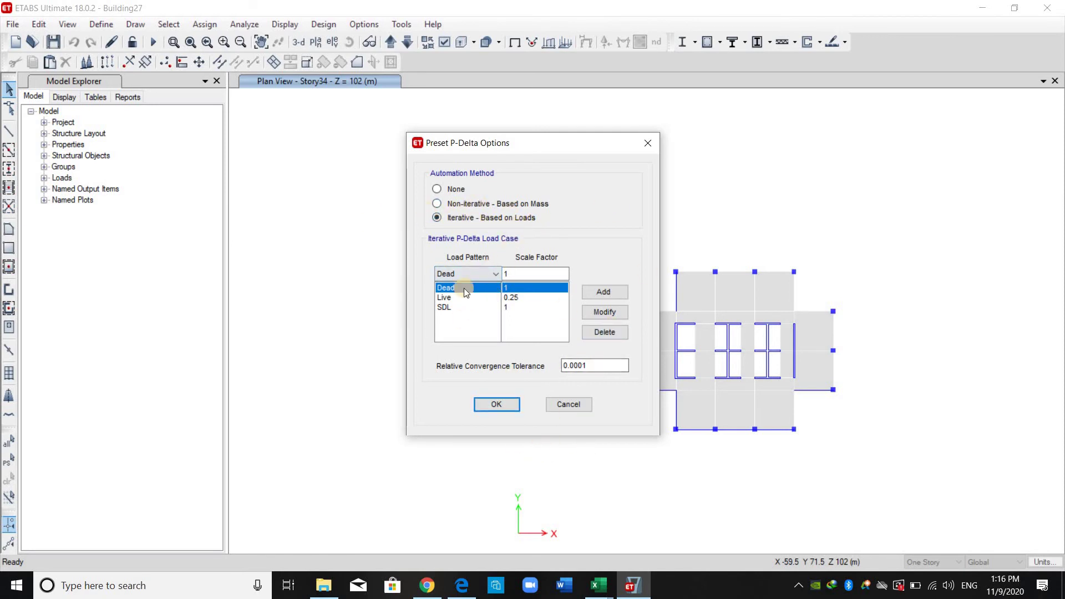
pyautogui.press('Return')
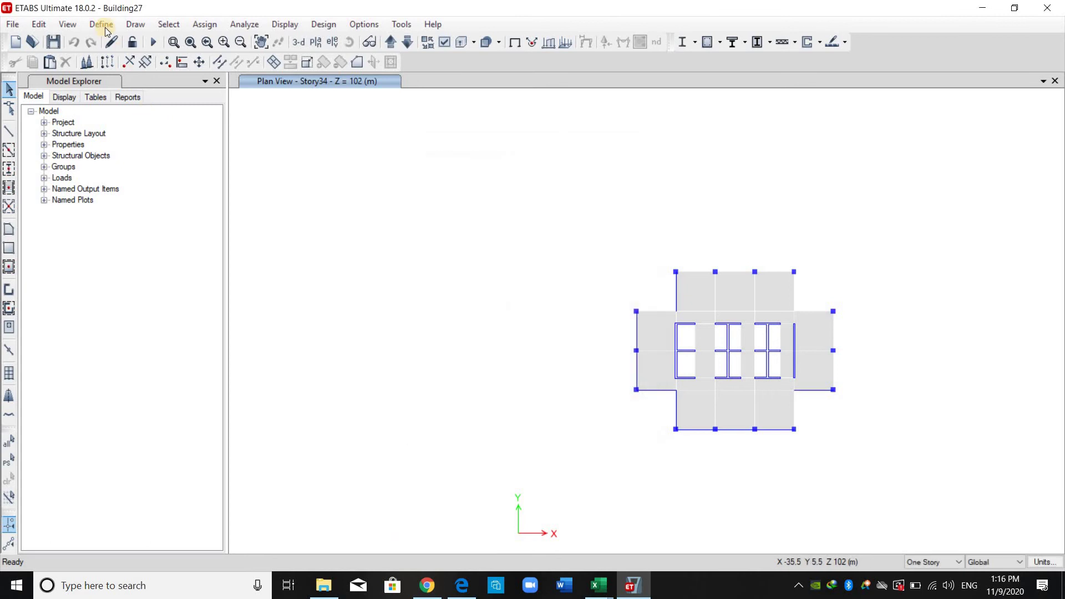
# Check the P-Delta settings used by the Modal case, close it unchanged, and review the load cases again.
pyautogui.click(101, 24)
pyautogui.click(222, 314)
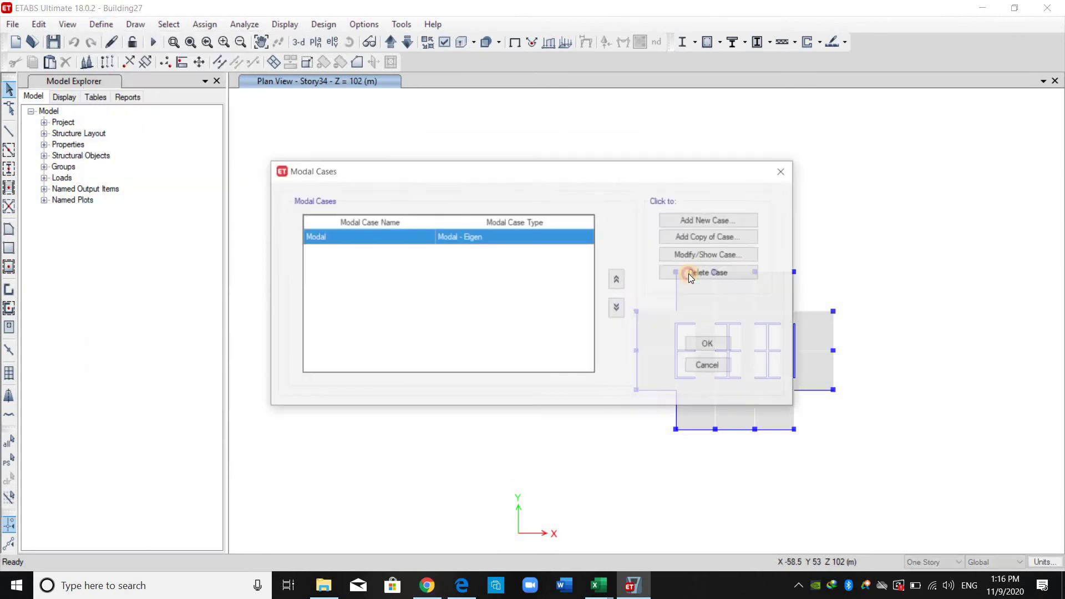
pyautogui.press('Return')
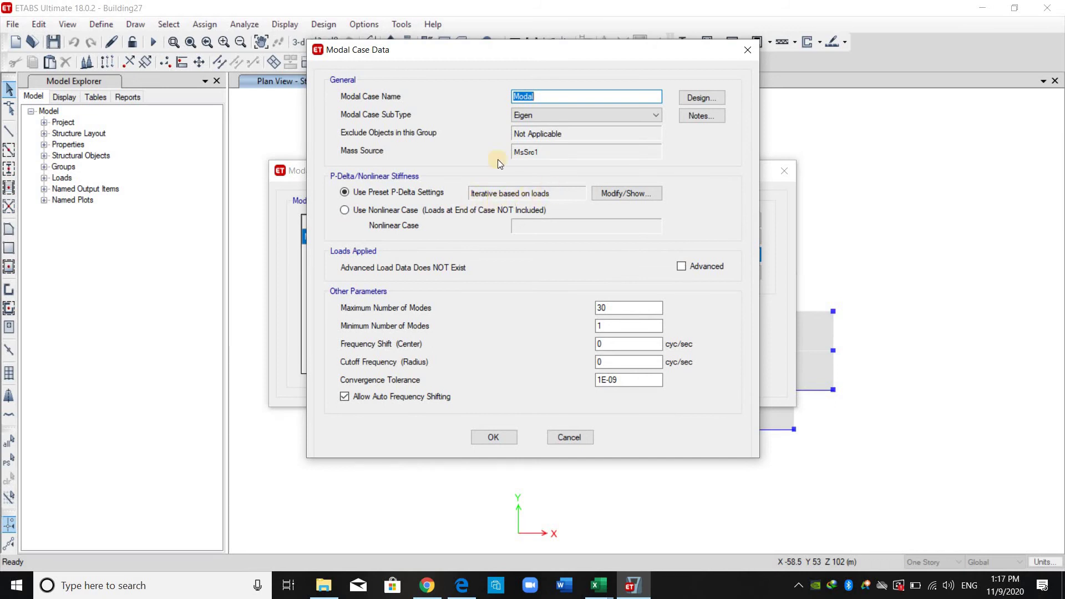
pyautogui.click(569, 440)
pyautogui.click(697, 370)
pyautogui.click(102, 25)
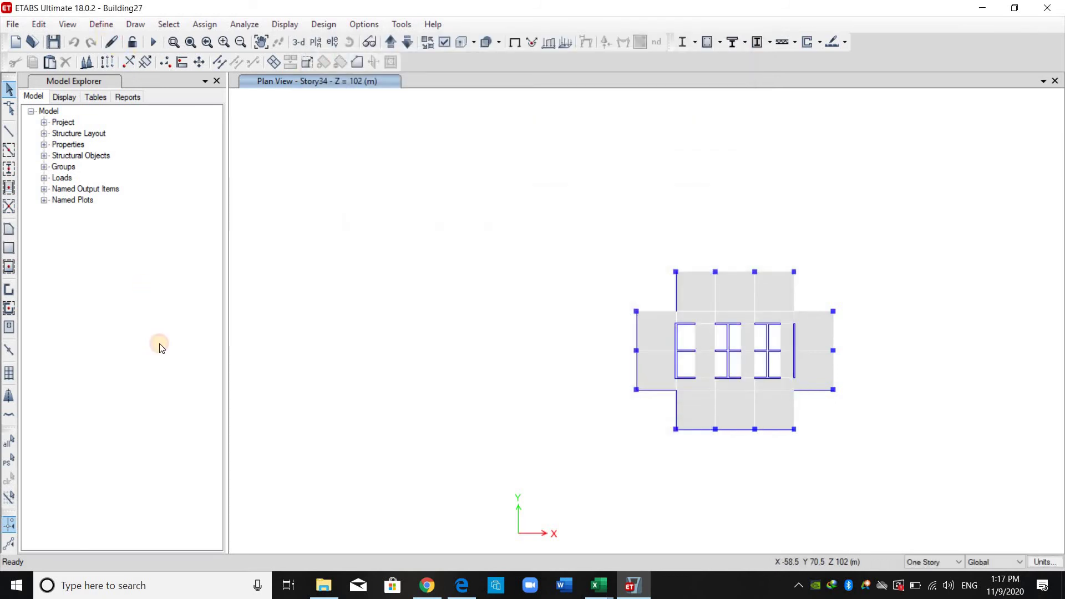
pyautogui.click(161, 376)
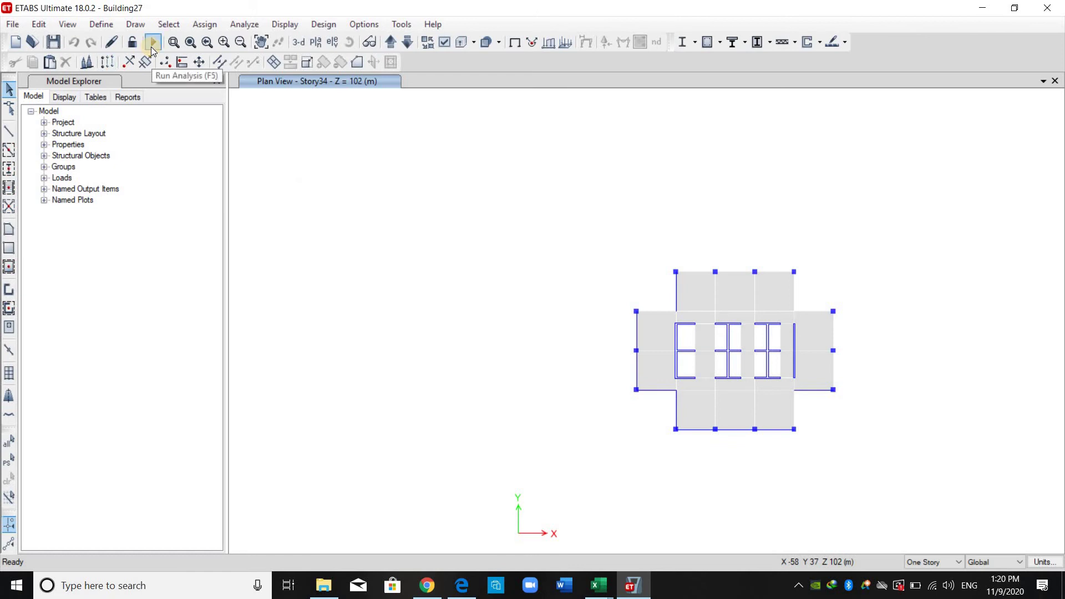
# Run the analysis and show the undeformed shape of the model.
pyautogui.click(154, 45)
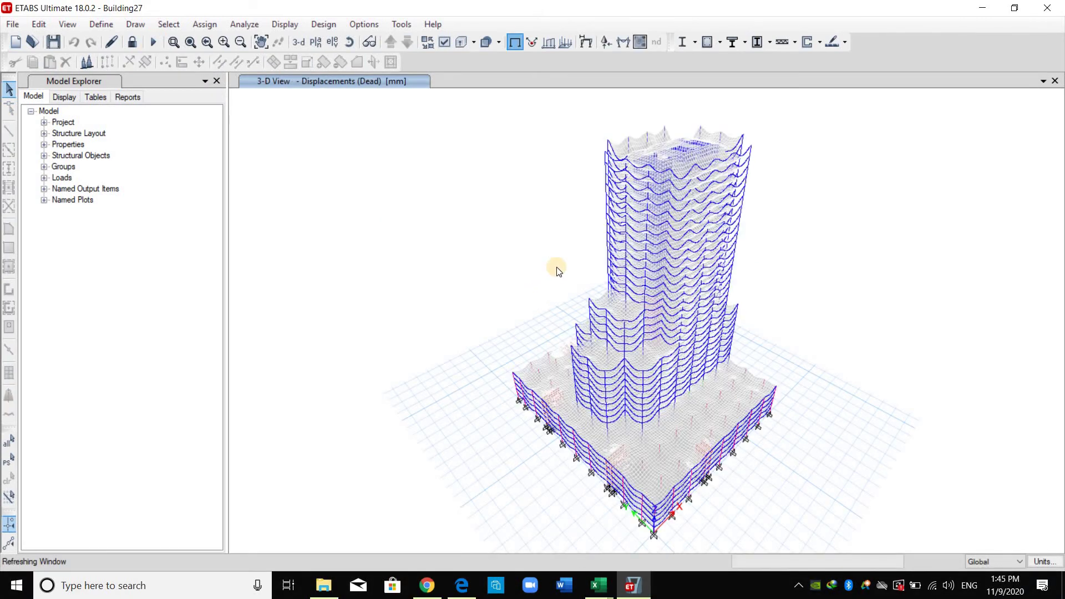
pyautogui.press('F4')
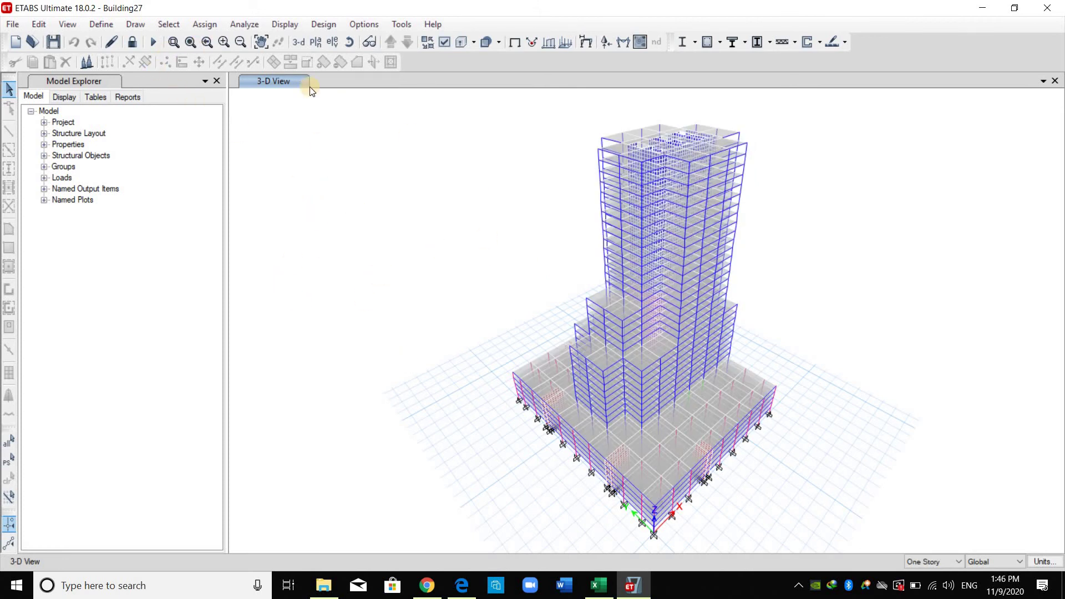
# Display the Modal Participating Mass Ratios table and export it to Excel.
pyautogui.click(290, 19)
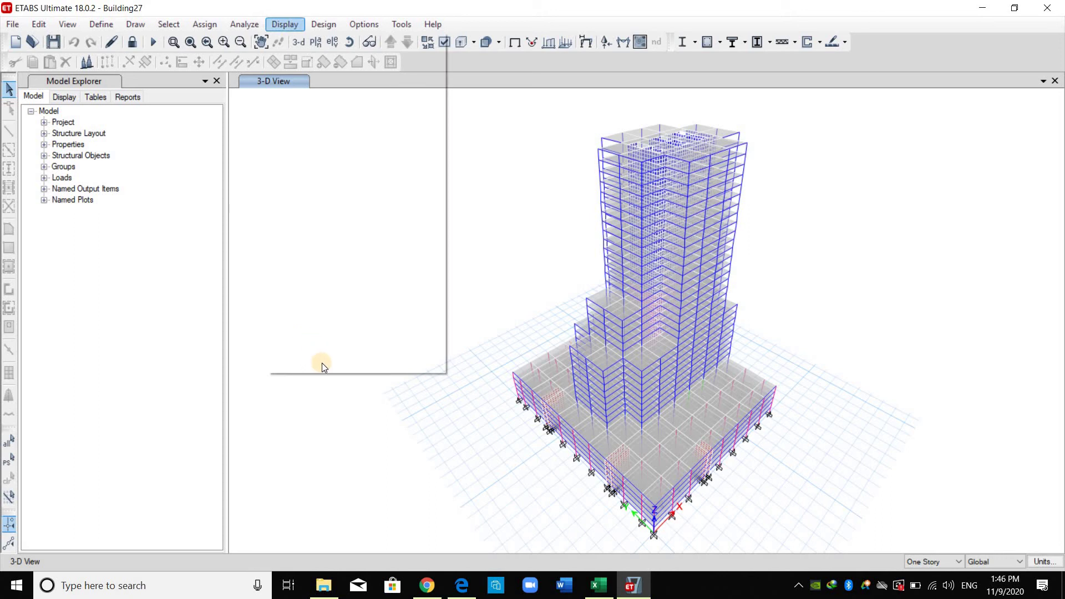
pyautogui.click(324, 364)
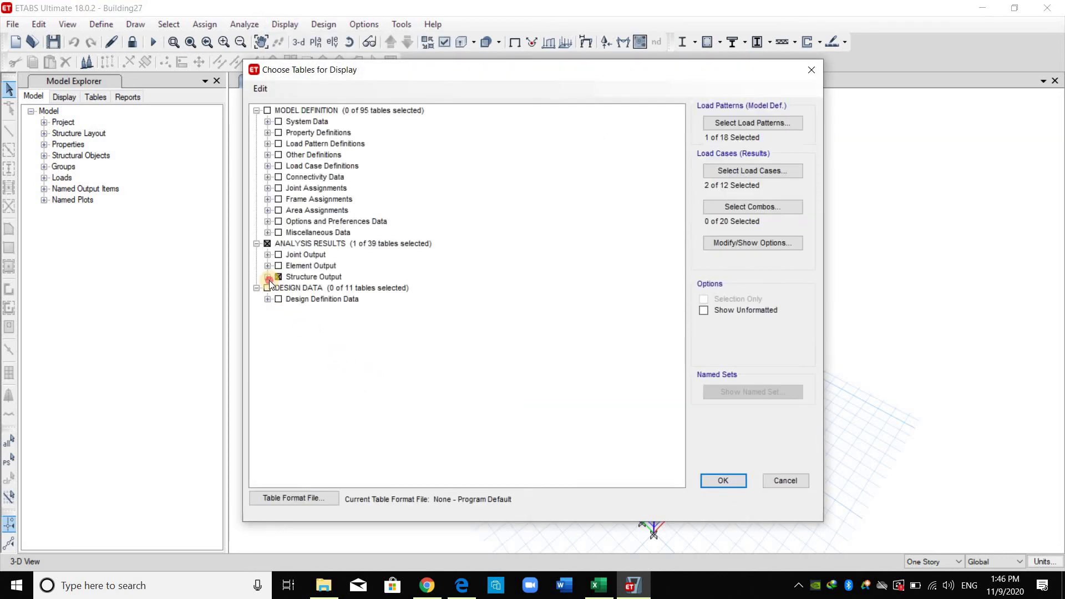
pyautogui.click(738, 483)
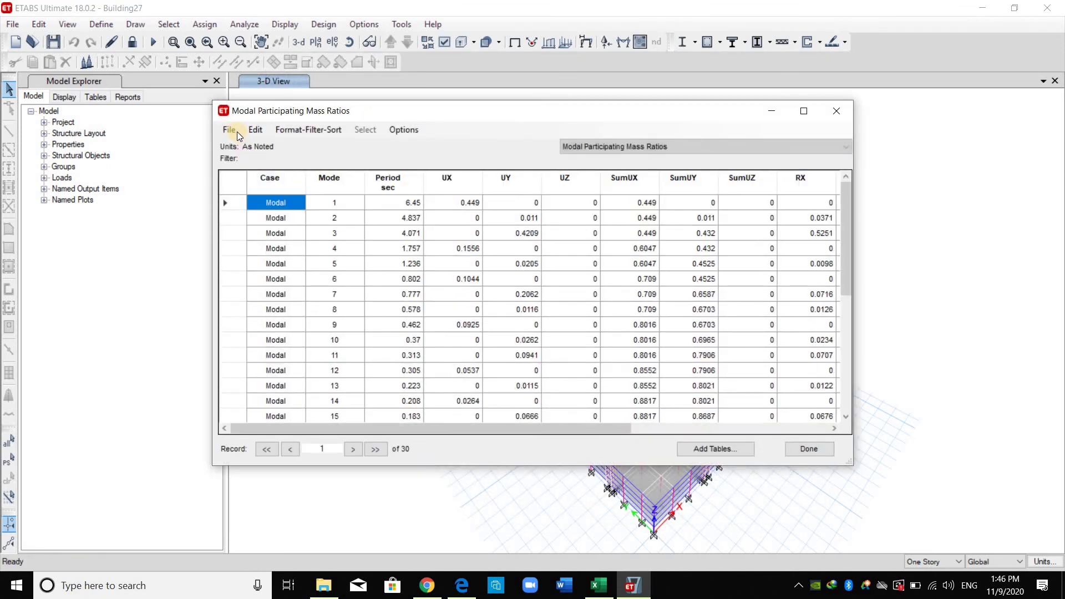
pyautogui.click(237, 132)
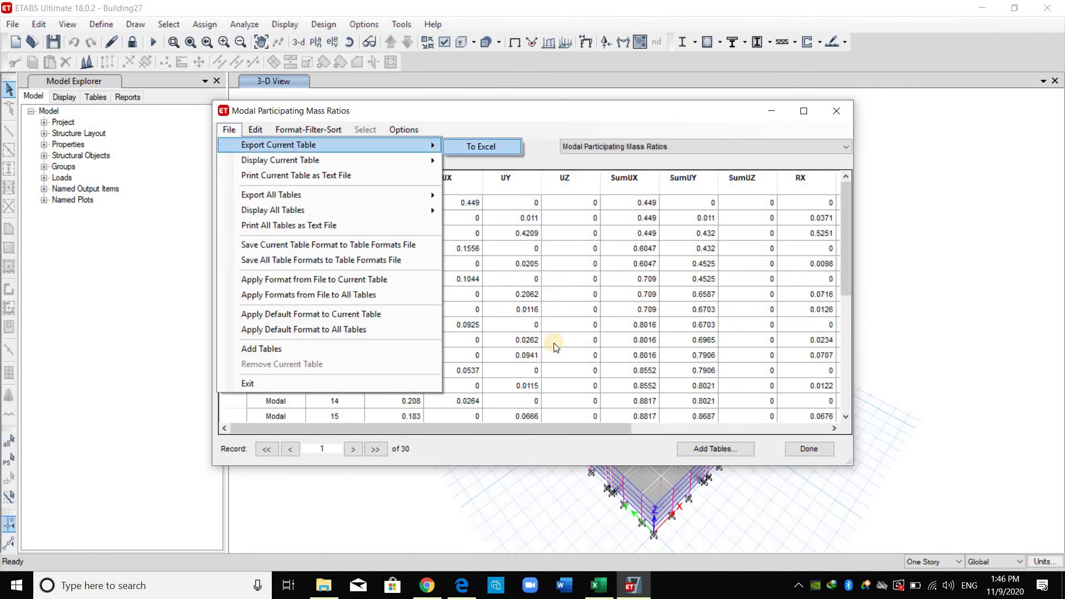
pyautogui.press('Return')
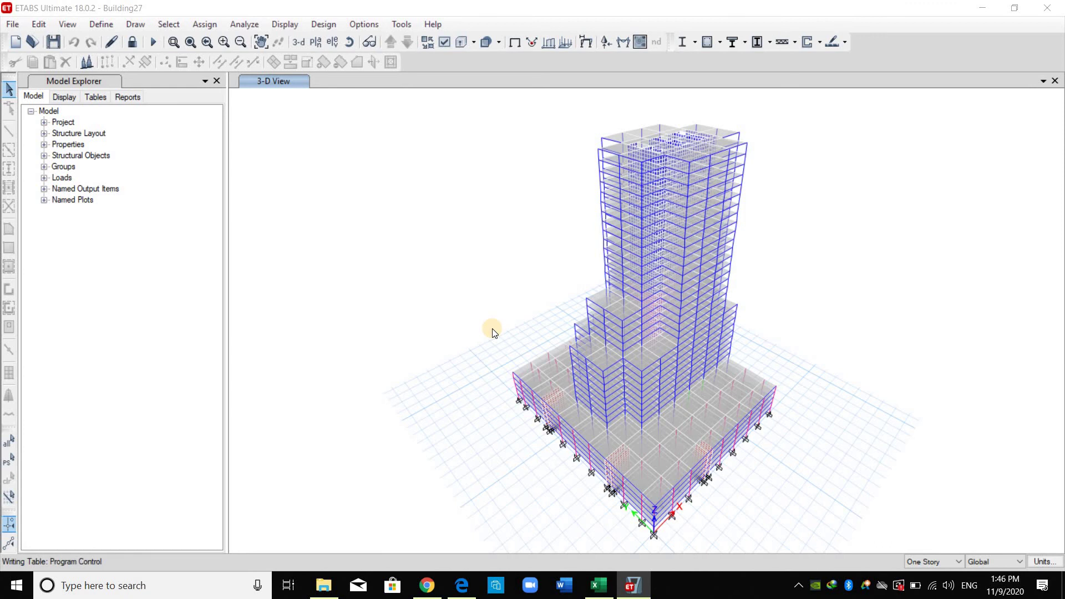
# Switch to the exported Book1 workbook in Excel and centre the contents of all cells.
pyautogui.click(613, 582)
pyautogui.click(658, 510)
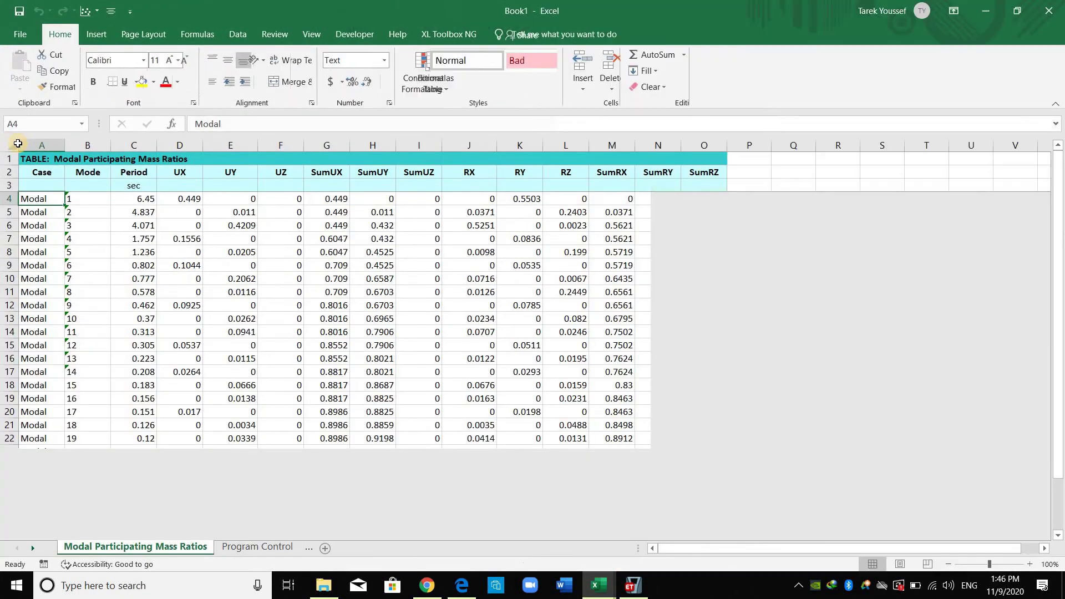
pyautogui.click(12, 145)
pyautogui.click(290, 83)
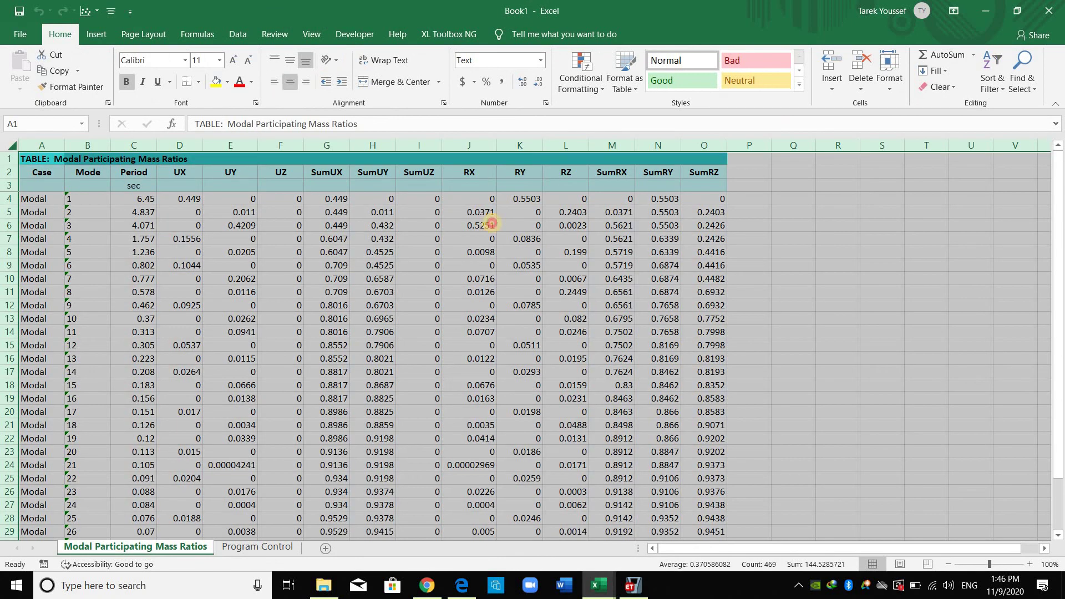
pyautogui.hotkey('alt', 'h')
pyautogui.press('a')
pyautogui.press('c')
pyautogui.click(492, 223)
# Copy the RZ column L over the UZ column F in the exported table.
pyautogui.moveTo(564, 161); pyautogui.dragTo(564, 162)
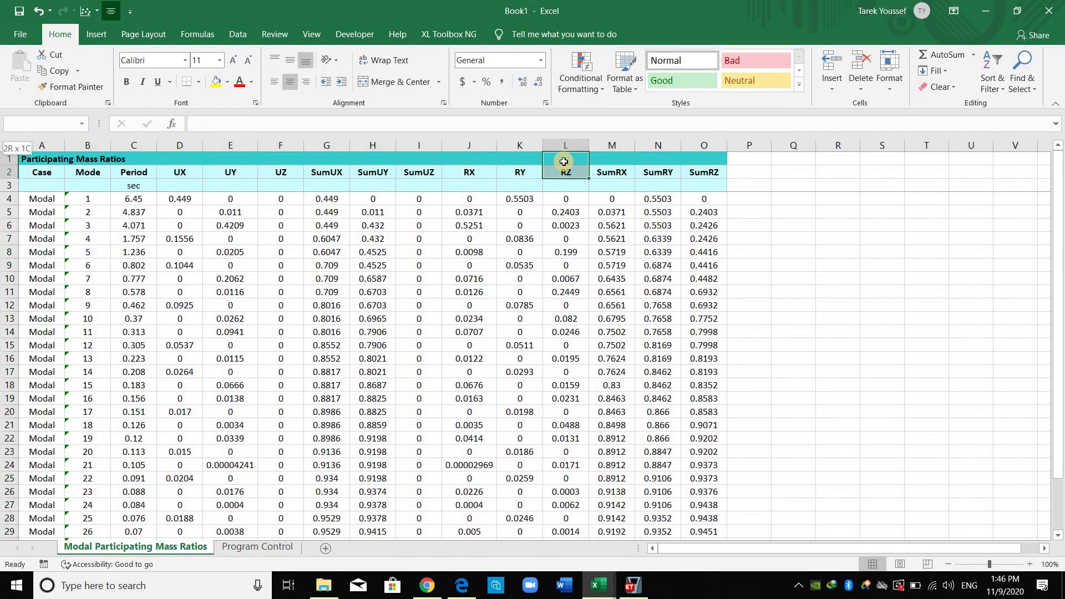
pyautogui.hotkey('ctrl', 'shift', 'Down')
pyautogui.hotkey('ctrl', 'shift', 'Down')
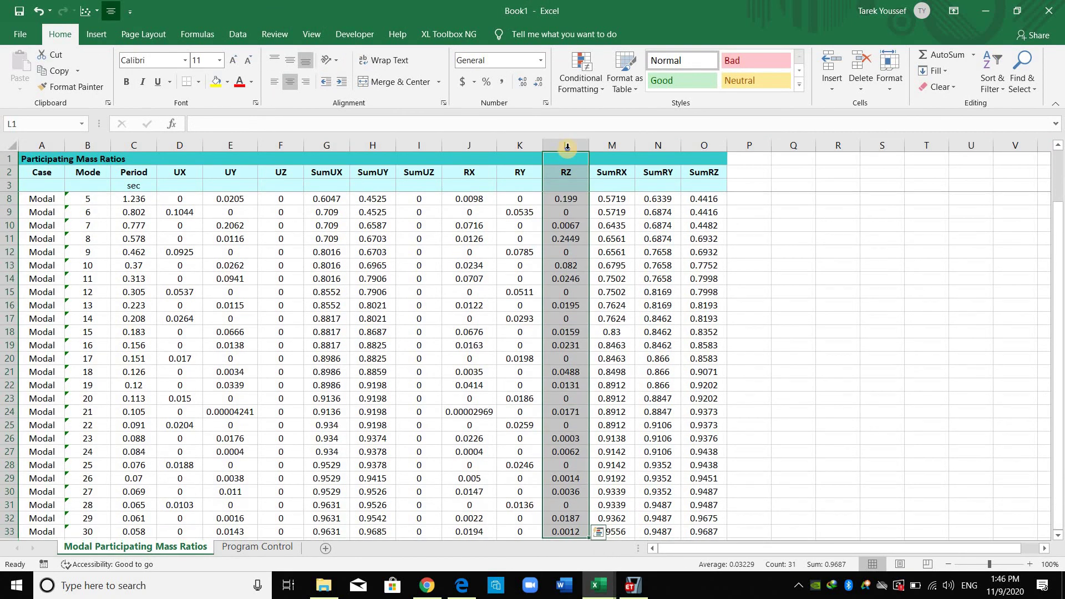
pyautogui.rightClick(565, 147)
pyautogui.click(597, 179)
pyautogui.scroll(2, 345, 218)
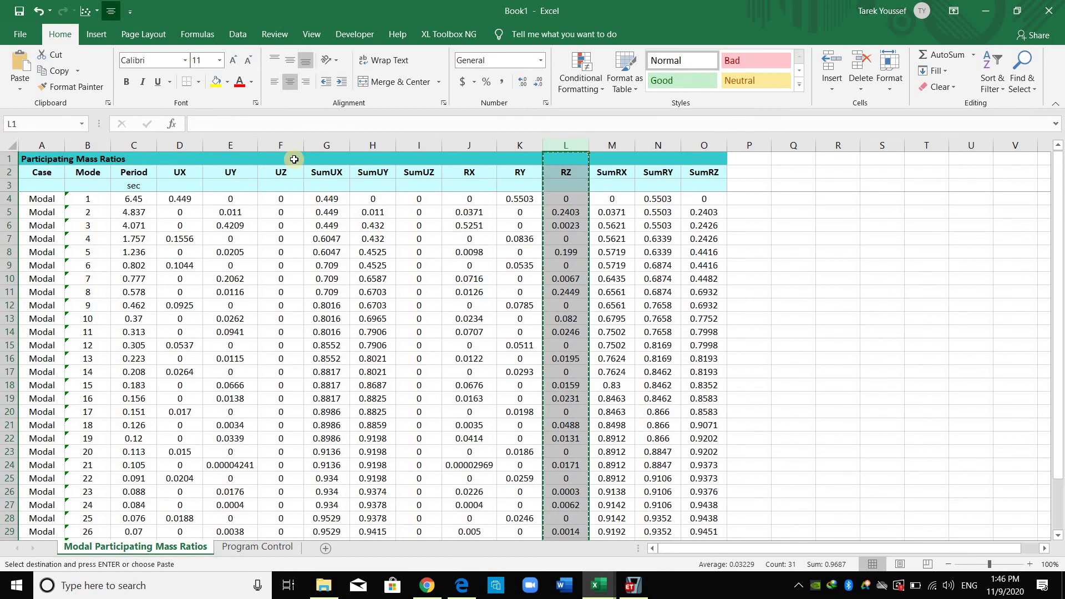
pyautogui.click(297, 161)
pyautogui.hotkey('ctrl', 'v')
pyautogui.click(616, 233)
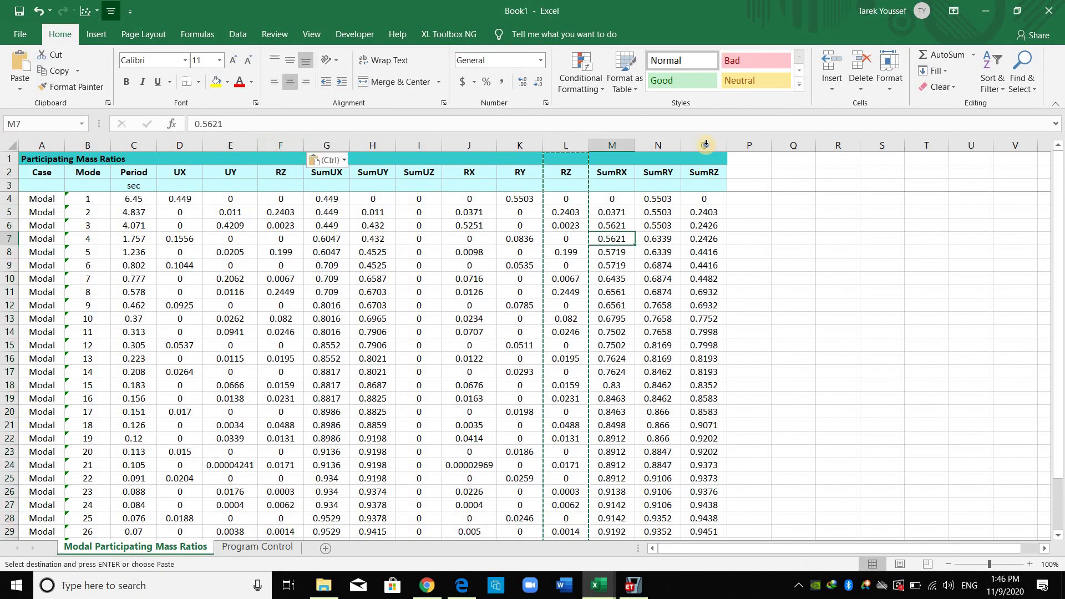
pyautogui.press('Escape')
# Copy the SumRZ column O over the SumUZ column I.
pyautogui.rightClick(707, 145)
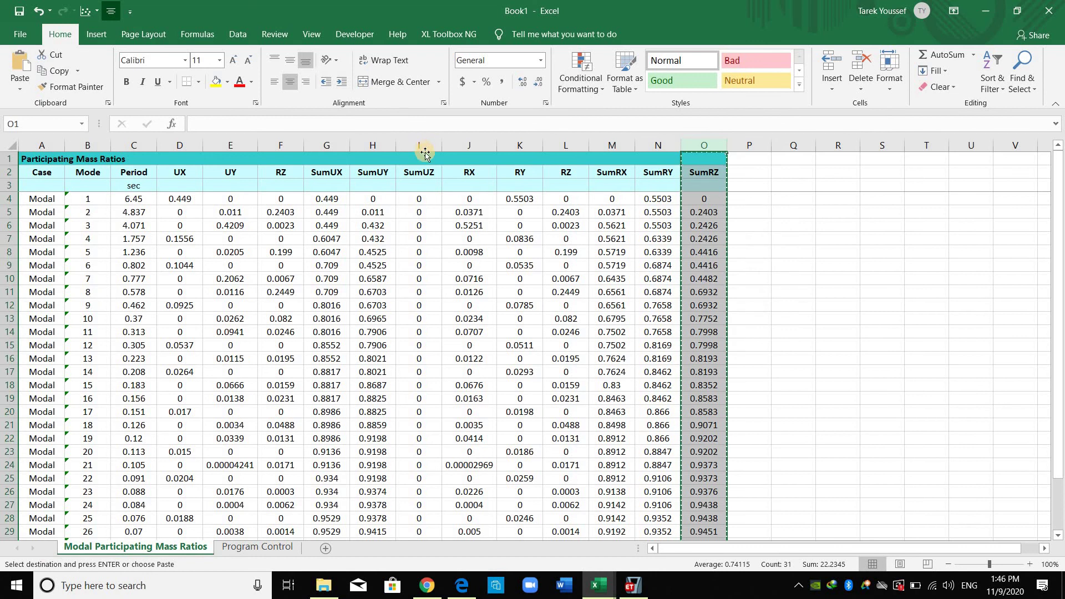
pyautogui.click(422, 145)
pyautogui.click(419, 159)
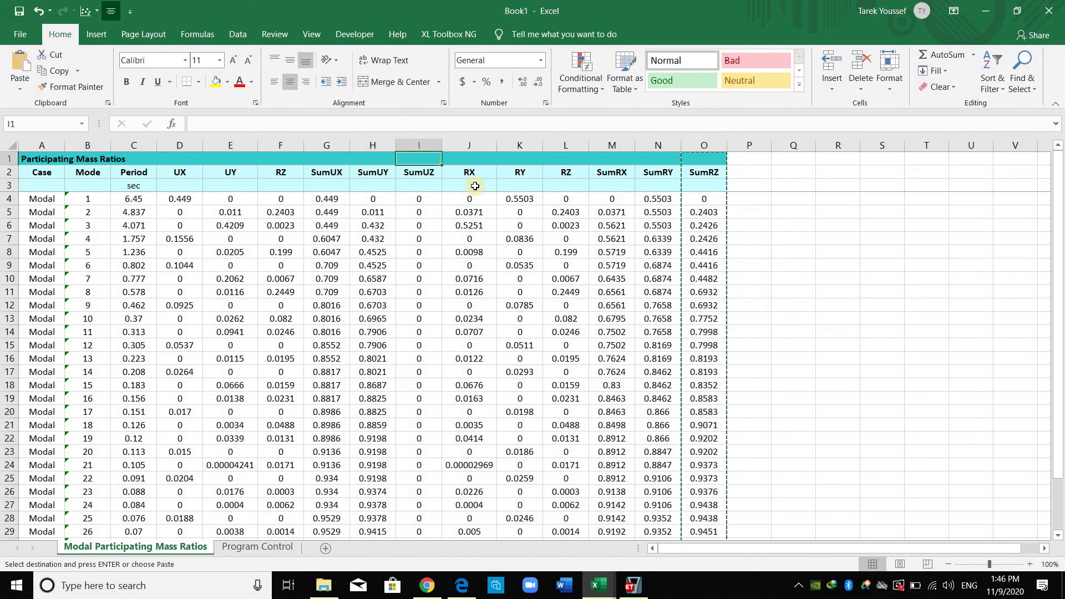
pyautogui.hotkey('ctrl', 'v')
pyautogui.click(511, 177)
pyautogui.press('Escape')
# Delete columns J to O, from RX to SumRZ, from the exported table.
pyautogui.moveTo(469, 145); pyautogui.dragTo(703, 146)
pyautogui.rightClick(703, 146)
pyautogui.click(723, 262)
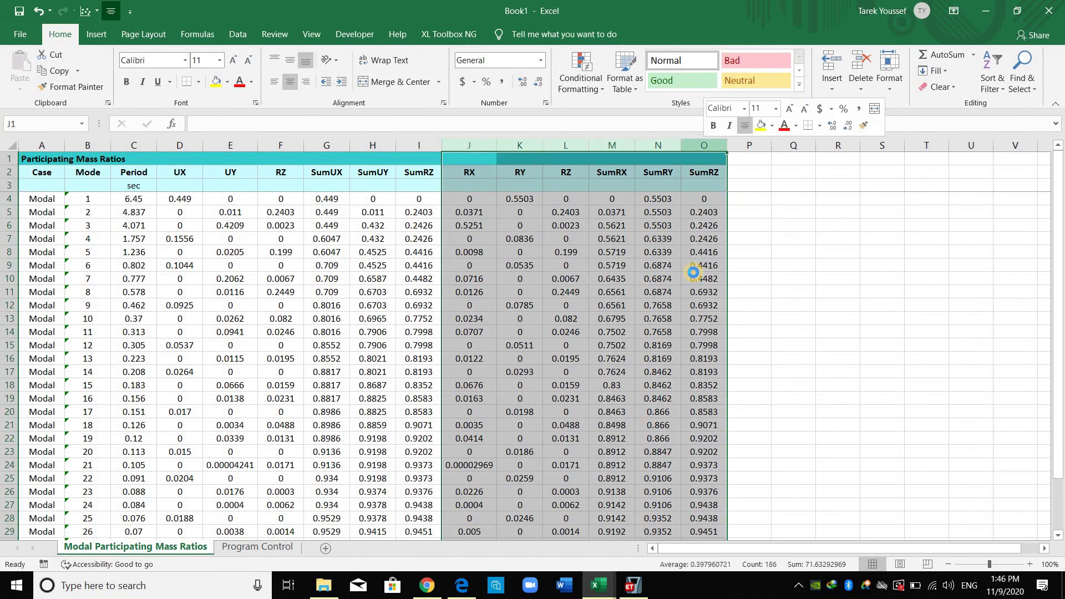
pyautogui.click(254, 267)
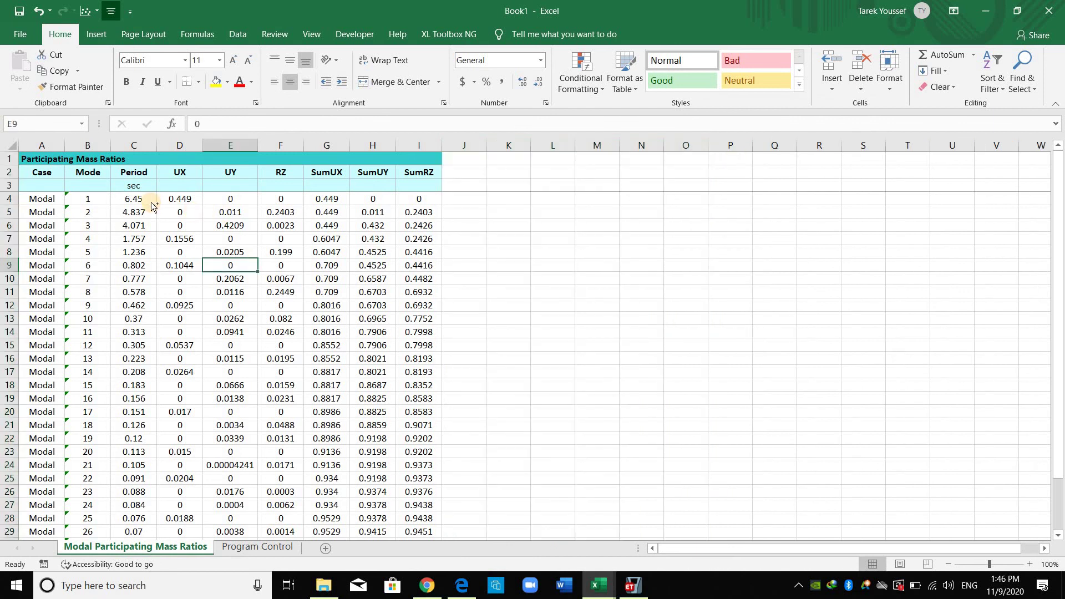
# Copy the period and mass ratio values in C4:I33 and paste them at AQ7 of Cal.Building27's P-delta table.
pyautogui.click(152, 203)
pyautogui.hotkey('ctrl', 'shift', 'Right')
pyautogui.hotkey('ctrl', 'shift', 'Down')
pyautogui.hotkey('ctrl', 'c')
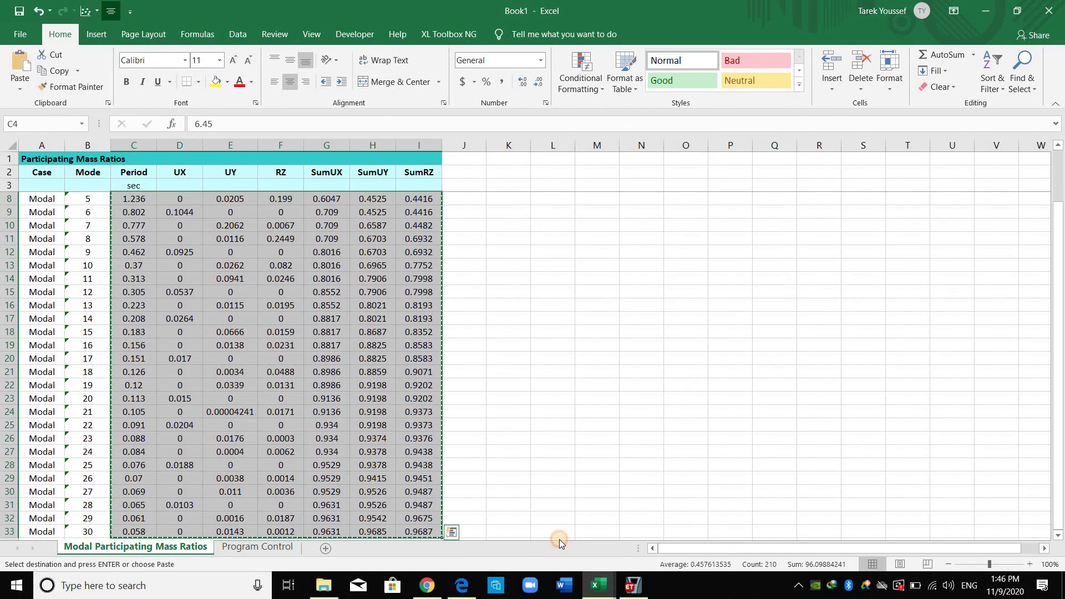
pyautogui.click(599, 583)
pyautogui.click(606, 586)
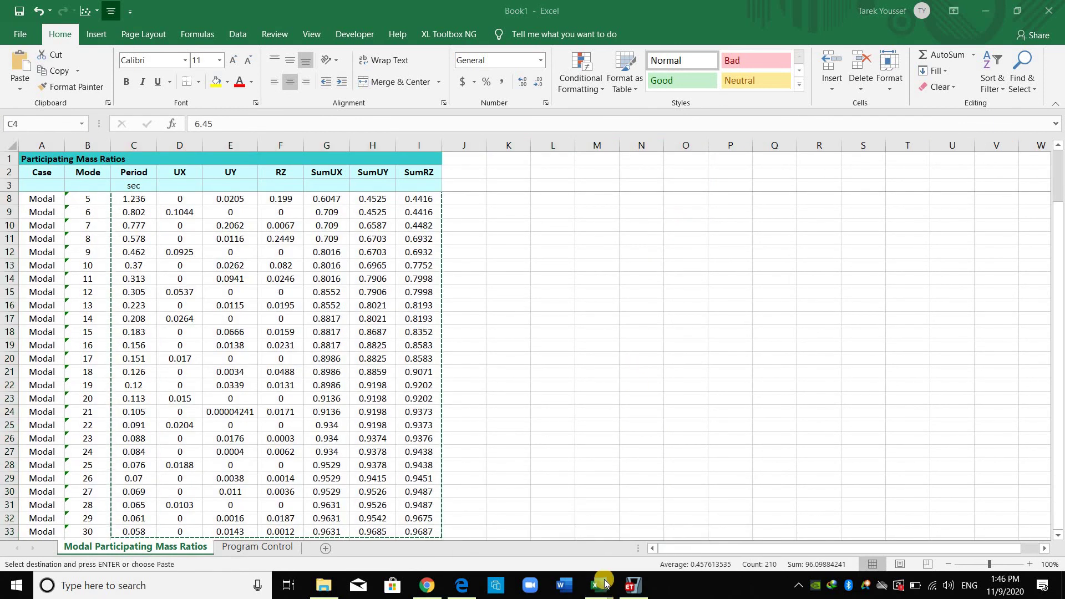
pyautogui.click(593, 564)
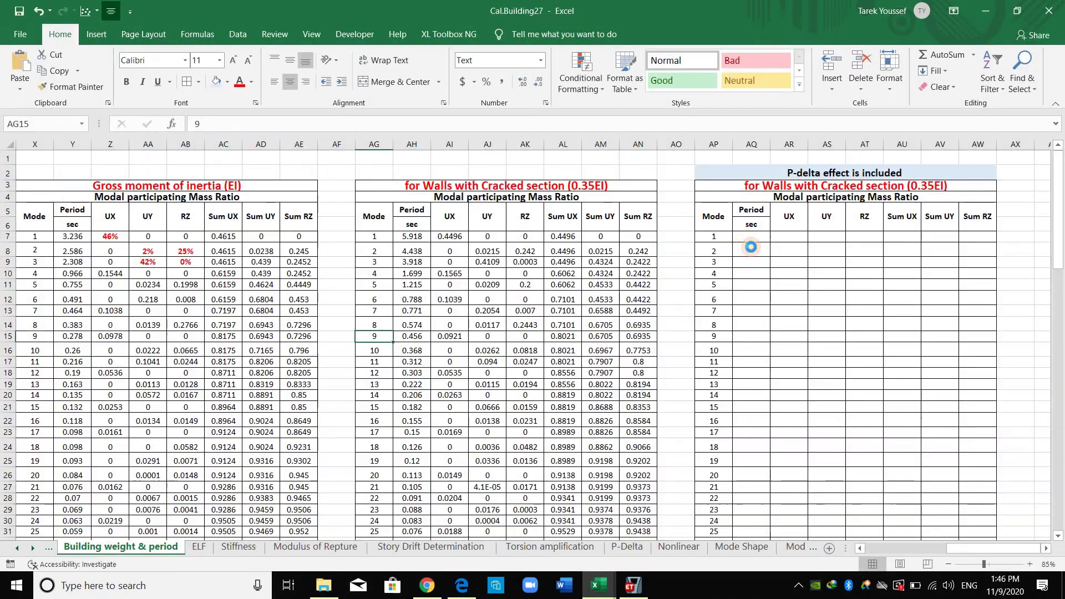
pyautogui.click(751, 238)
pyautogui.hotkey('ctrl', 'v')
# Apply all borders to the pasted P-delta values in AQ7:AW36.
pyautogui.scroll(-2, 485, 224)
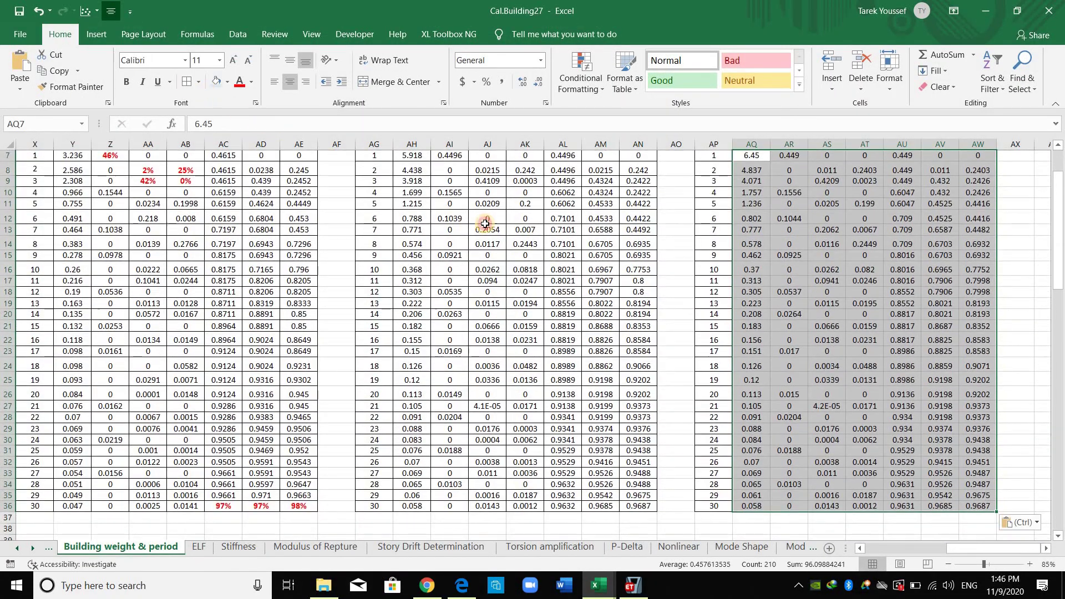
pyautogui.click(186, 81)
pyautogui.click(678, 304)
pyautogui.scroll(2, 678, 304)
# Compare the modal periods of the cracked-section (0.35EI) tables without and with the P-delta effect included.
pyautogui.click(412, 236)
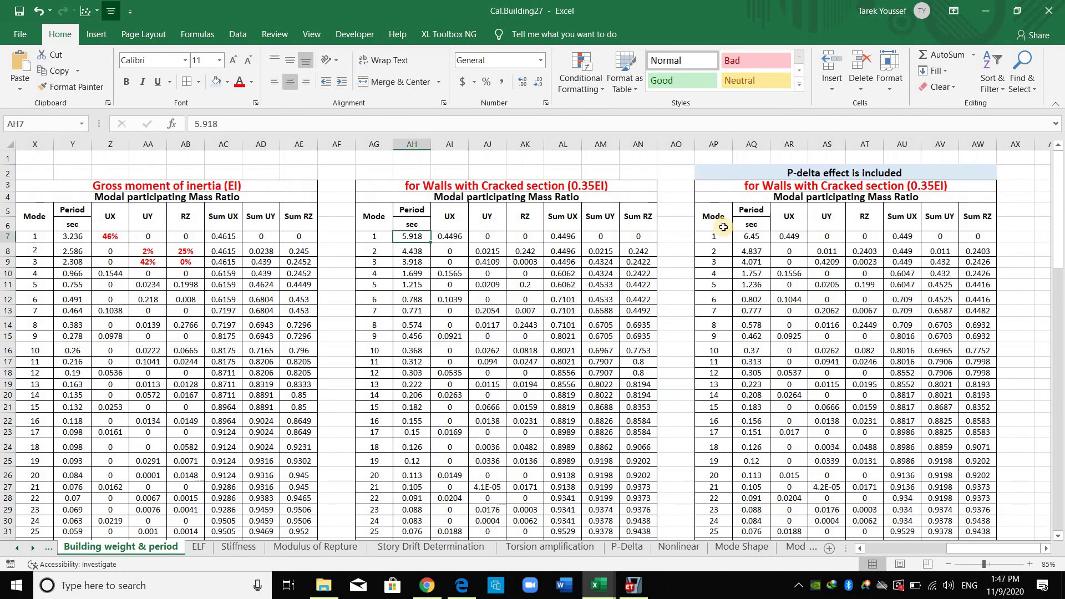
pyautogui.click(683, 174)
pyautogui.moveTo(633, 193); pyautogui.dragTo(665, 204)
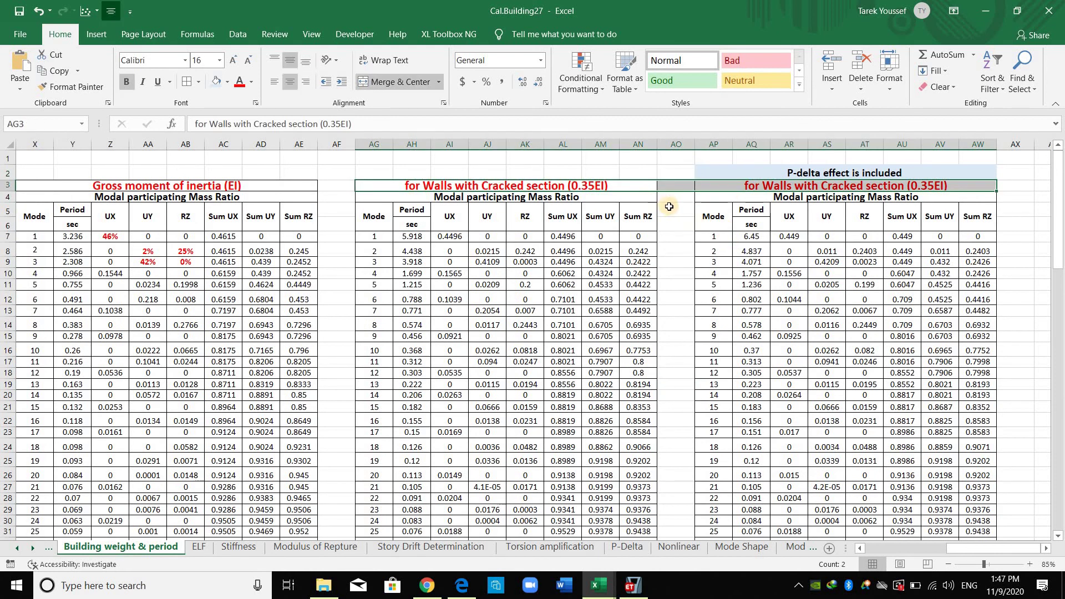
pyautogui.click(846, 173)
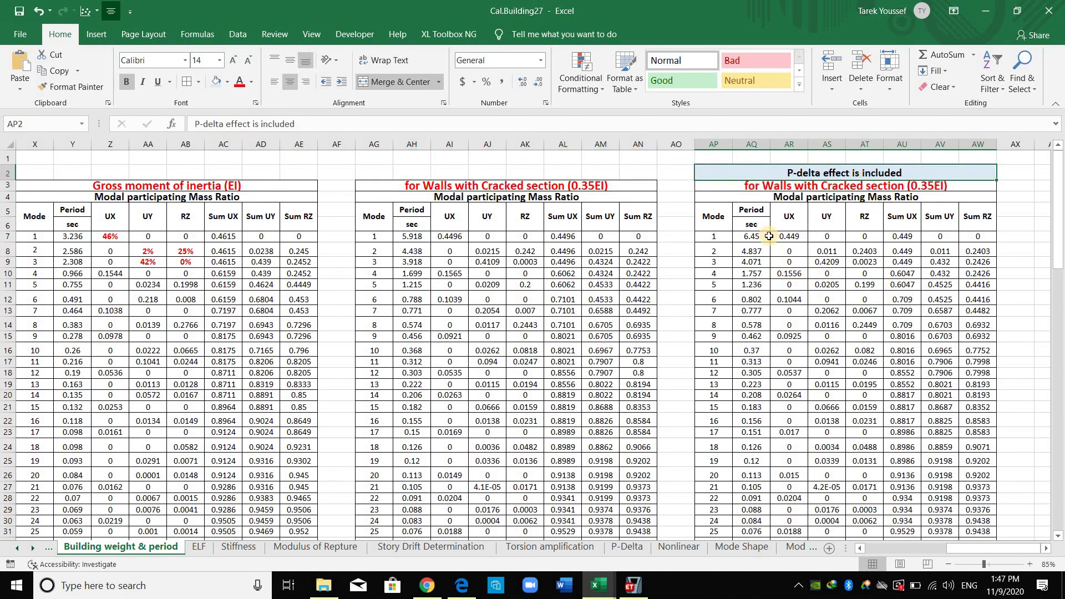
pyautogui.moveTo(767, 236); pyautogui.dragTo(751, 509)
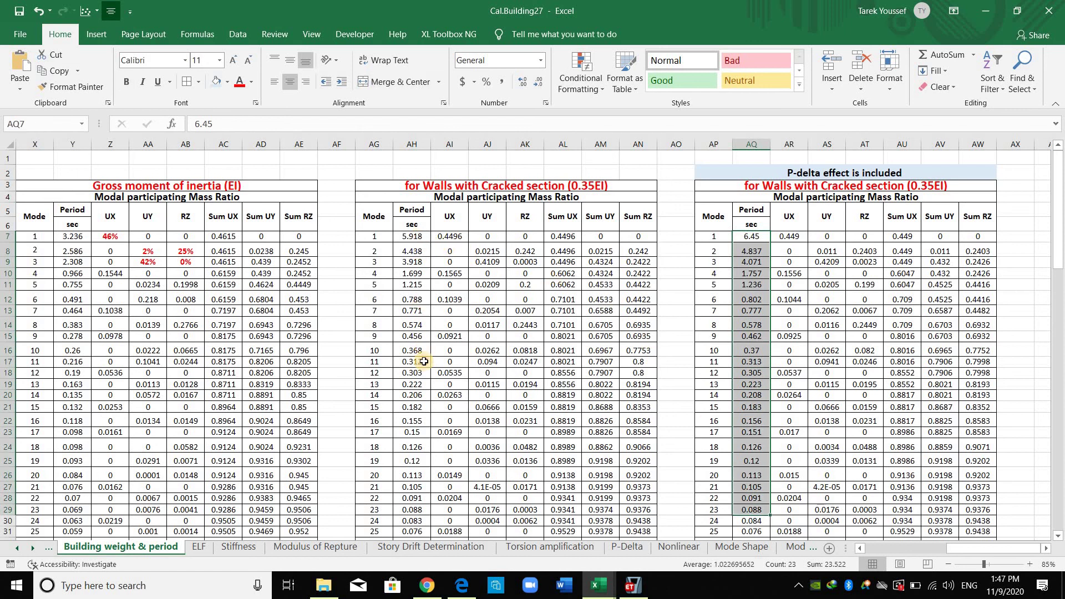
pyautogui.moveTo(412, 236); pyautogui.dragTo(411, 372)
pyautogui.click(692, 303)
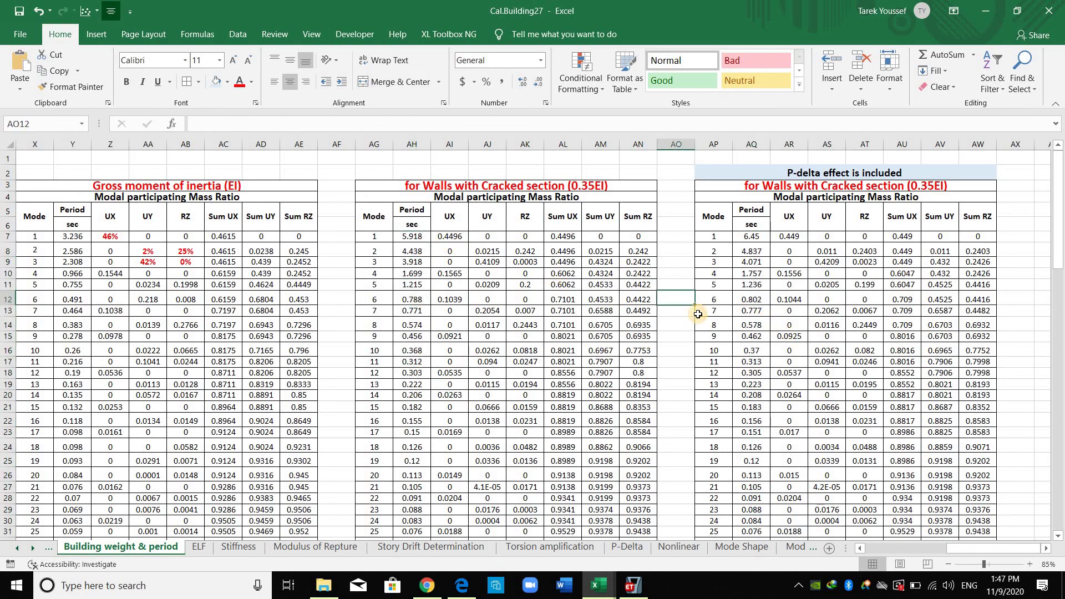